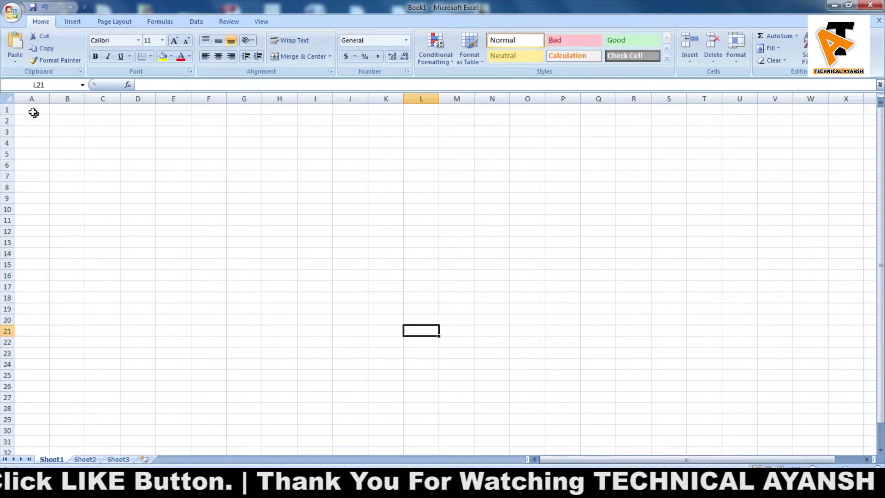
# - Set A1:E1 to a 15-point font and enter the title 'Staff Members' in A1
pyautogui.moveTo(31, 111)
pyautogui.mouseDown()
pyautogui.moveTo(192, 111)
pyautogui.moveTo(37, 111)
pyautogui.mouseUp()
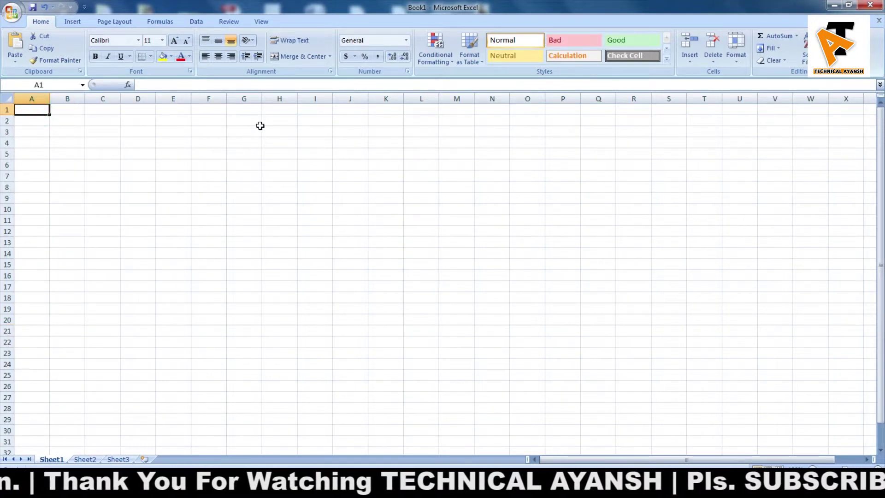
pyautogui.click(150, 40)
pyautogui.write('15')
pyautogui.press('Return')
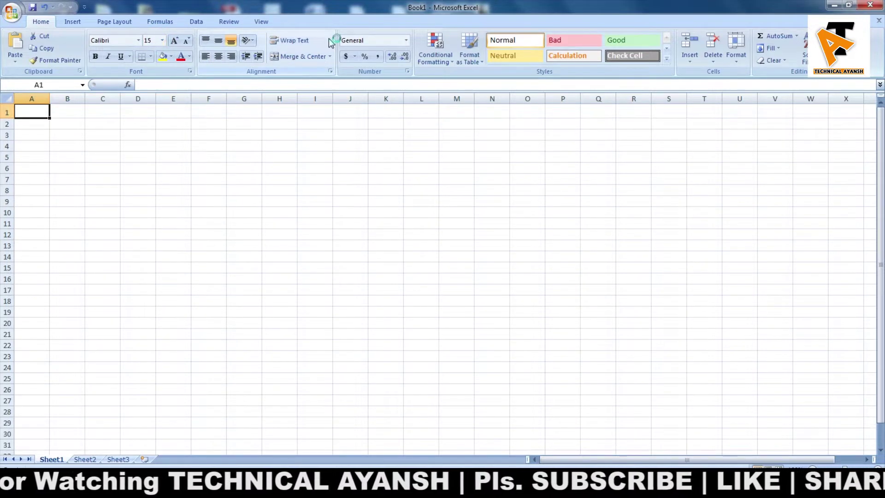
pyautogui.write('Staff')
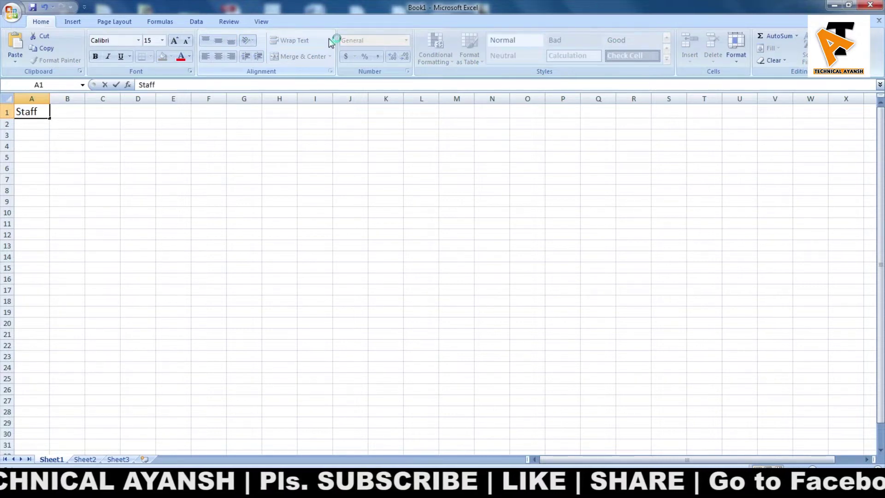
pyautogui.write('  Ma')
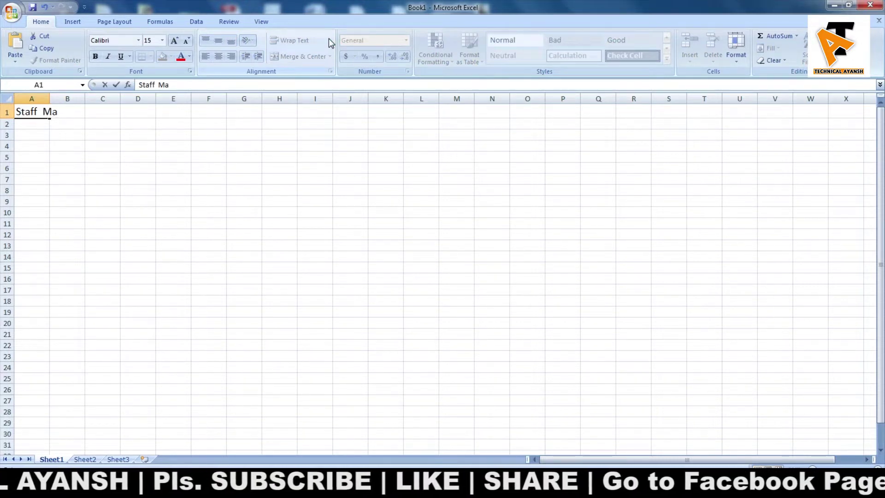
pyautogui.press('BackSpace')
pyautogui.write('embers')
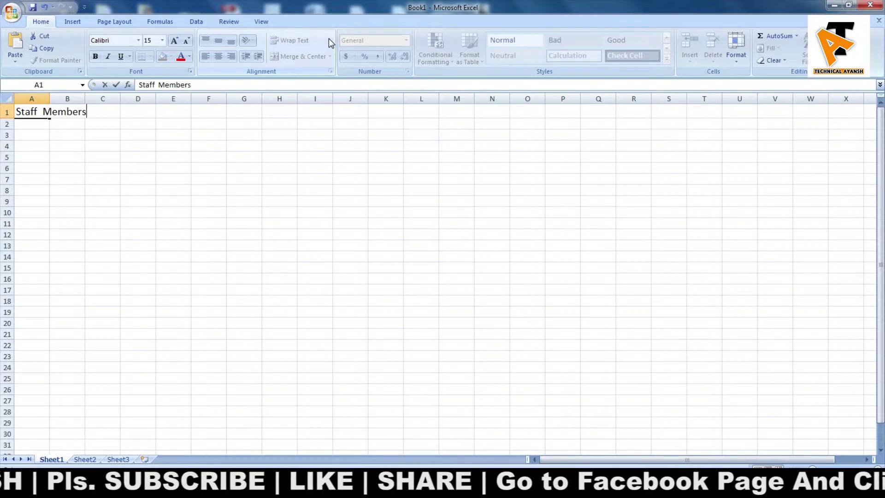
pyautogui.press('Return')
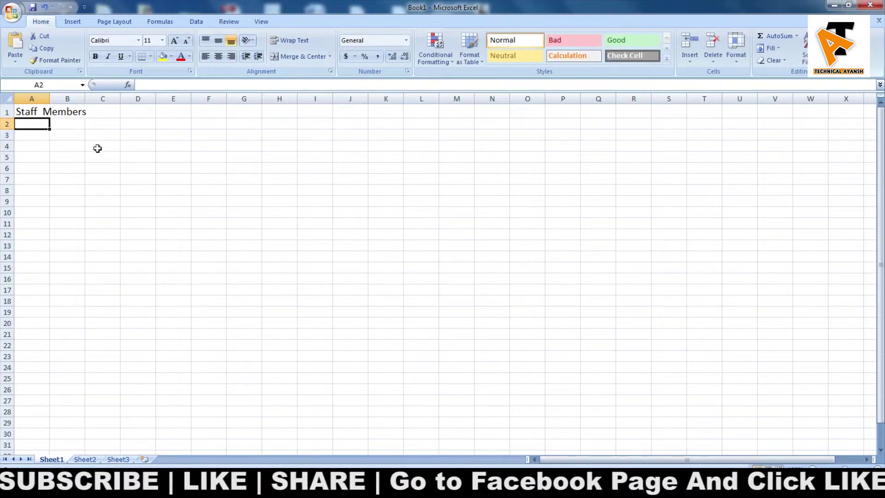
# - Enter the first three staff members' names in A3 to A5
pyautogui.press('Return')
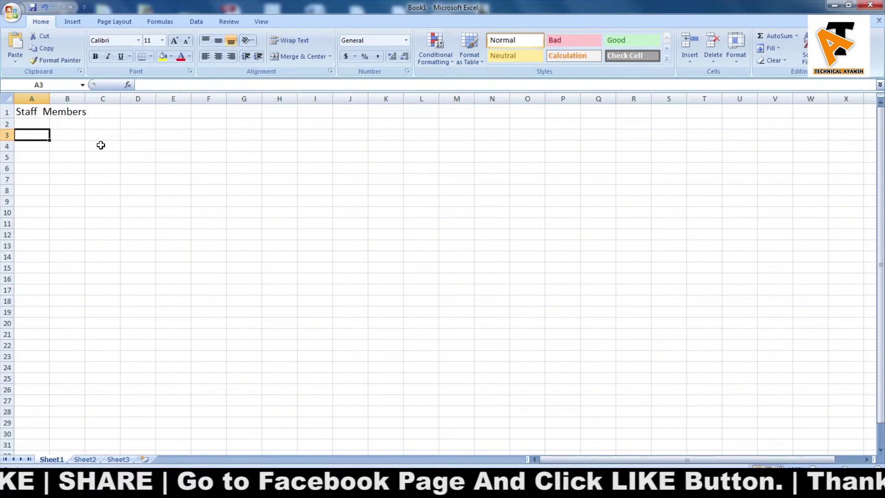
pyautogui.write('A')
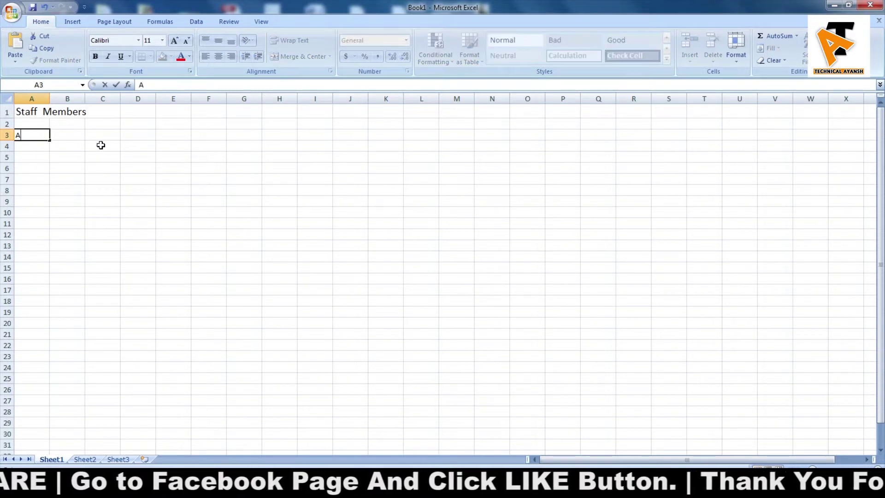
pyautogui.write('mit')
pyautogui.press('Return')
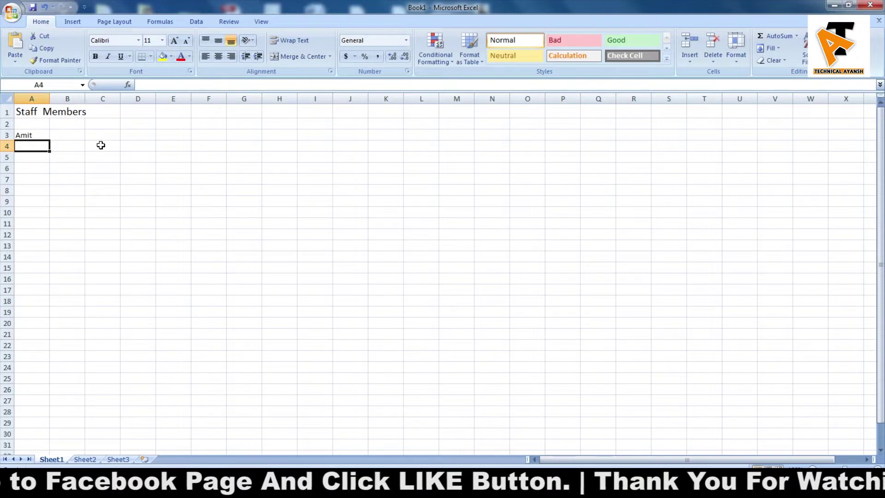
pyautogui.write('Sooraj')
pyautogui.press('Return')
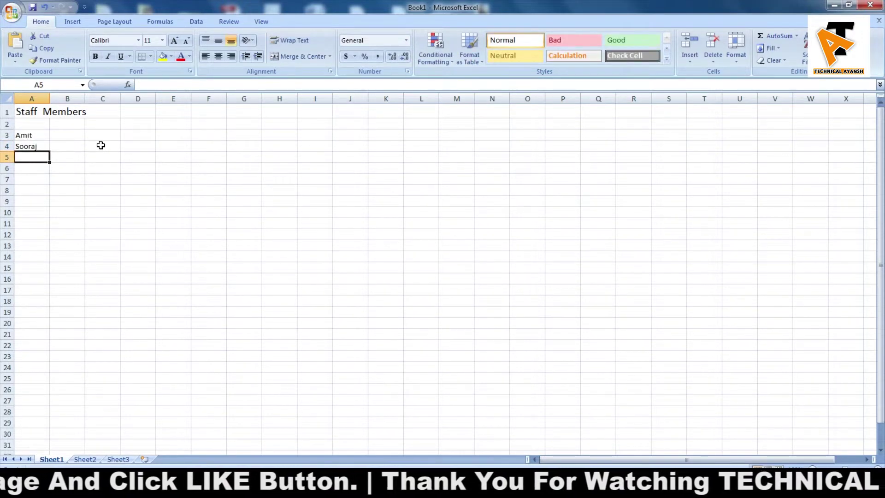
pyautogui.write('Du')
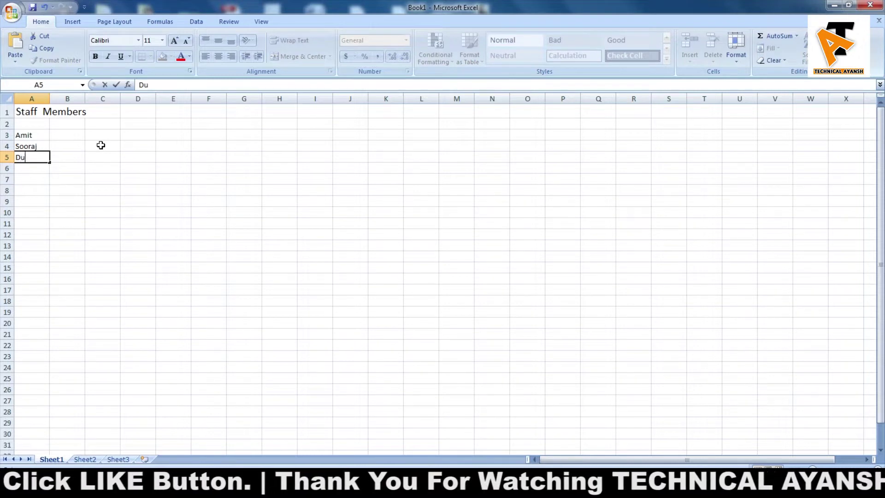
pyautogui.write('rgesh')
pyautogui.press('Return')
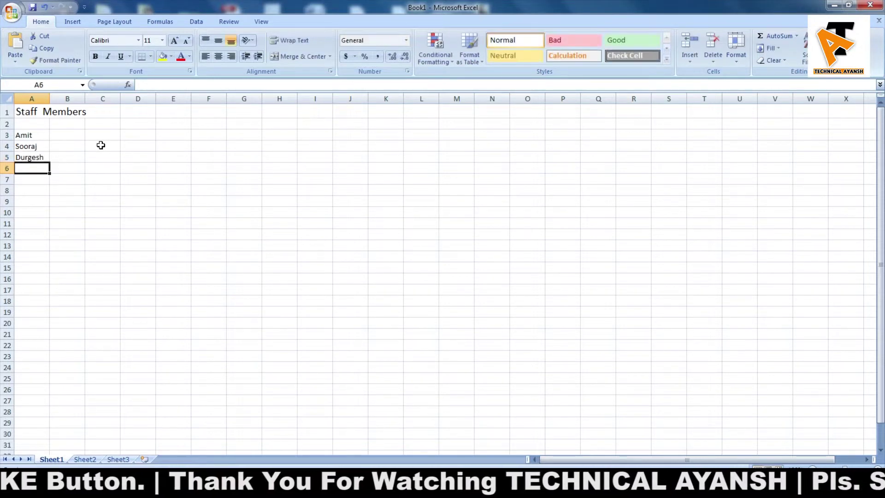
# - Enter the remaining three staff names in A6 to A8, fixing a typo in the fourth
pyautogui.write('Laliota')
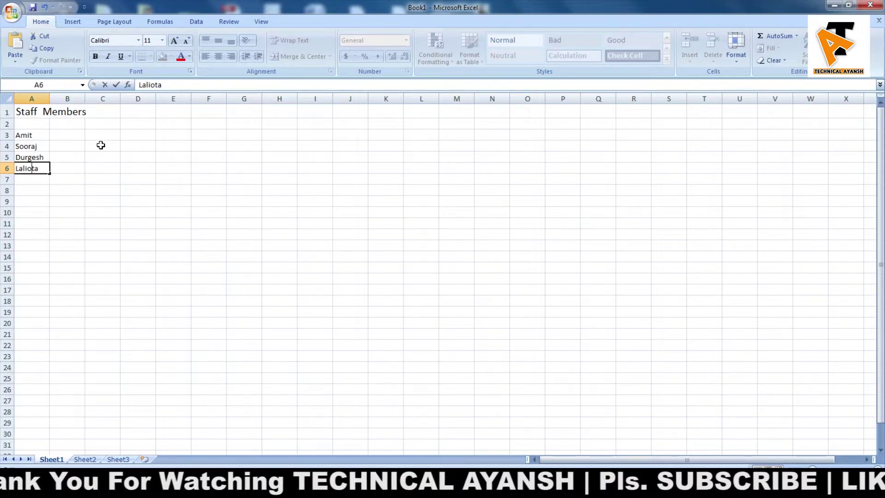
pyautogui.press('BackSpace')
pyautogui.press('Return')
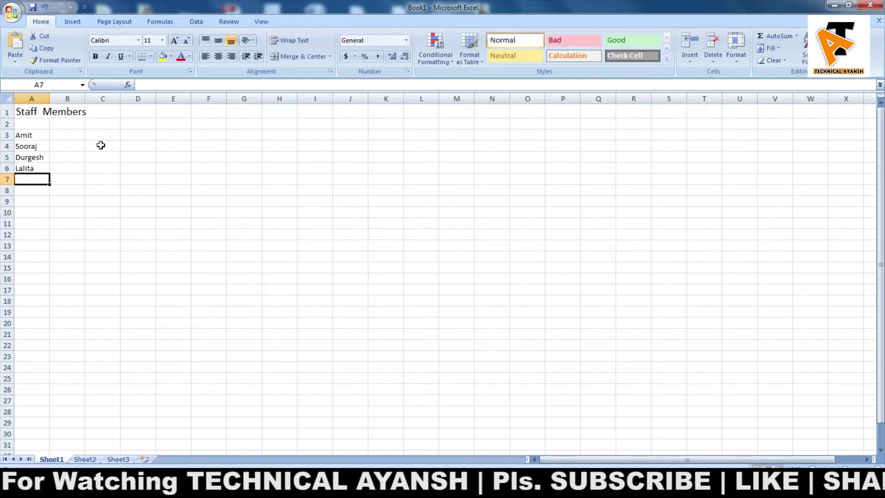
pyautogui.write('Sunny')
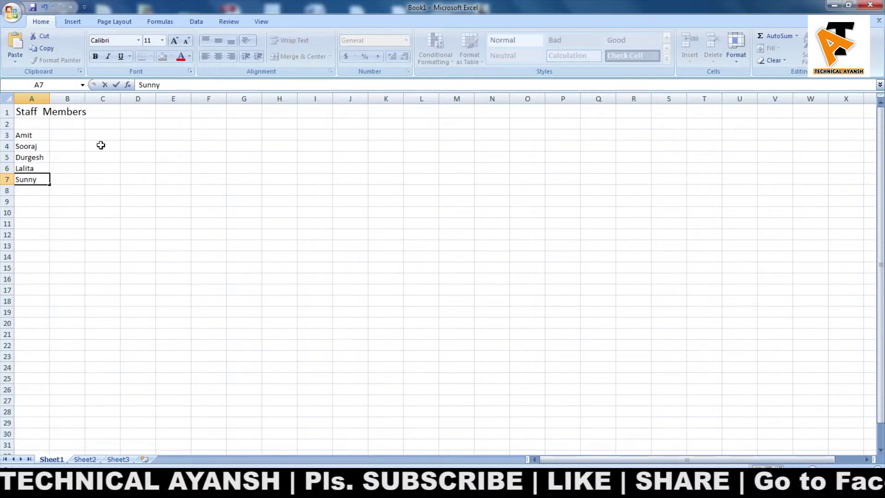
pyautogui.press('Return')
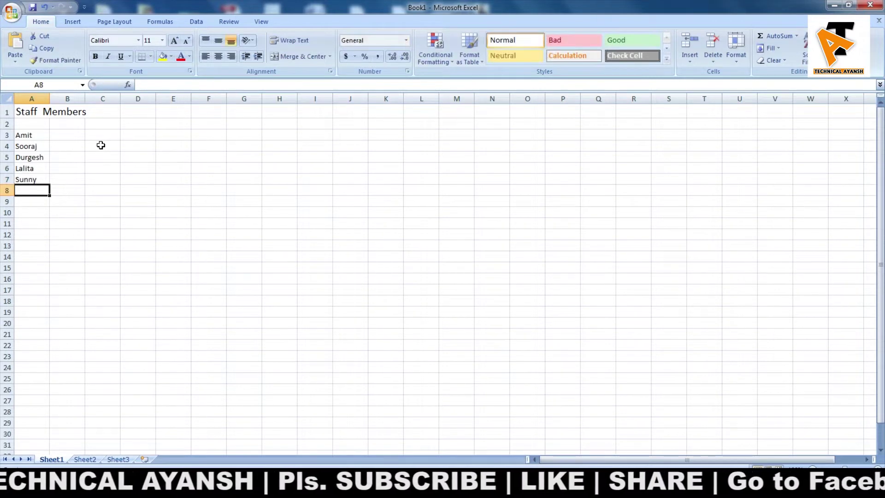
pyautogui.write('R')
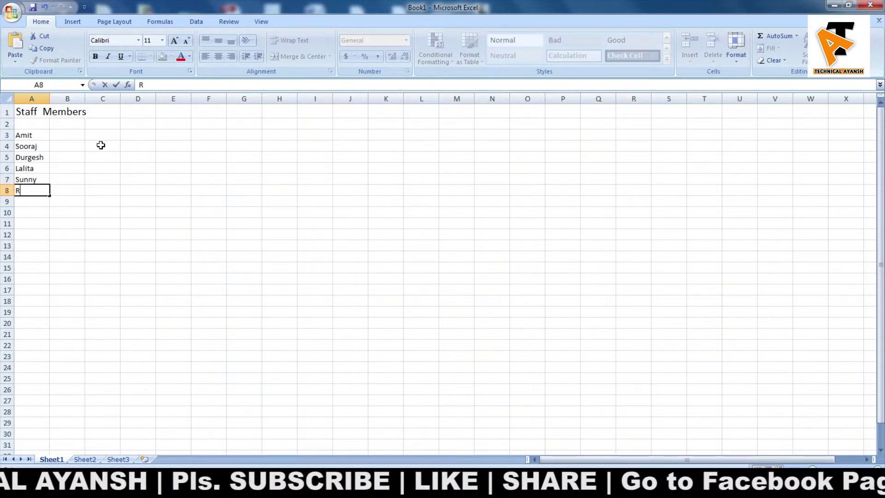
pyautogui.write('avi')
pyautogui.press('Return')
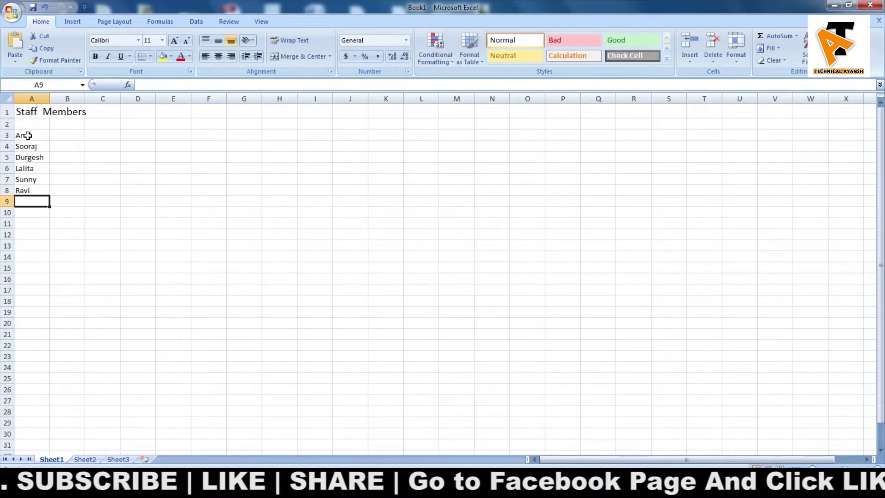
# - Make the six staff names bold and move them down one row to A4:A9
pyautogui.moveTo(28, 136); pyautogui.dragTo(39, 190)
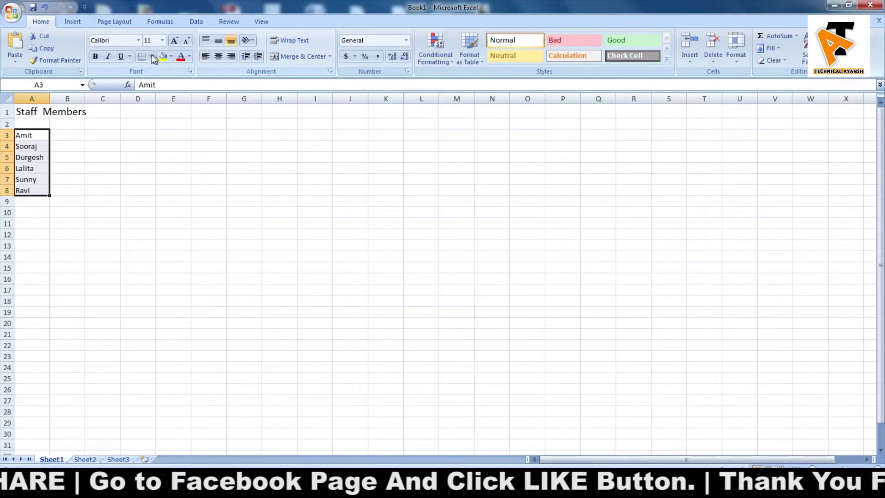
pyautogui.click(95, 56)
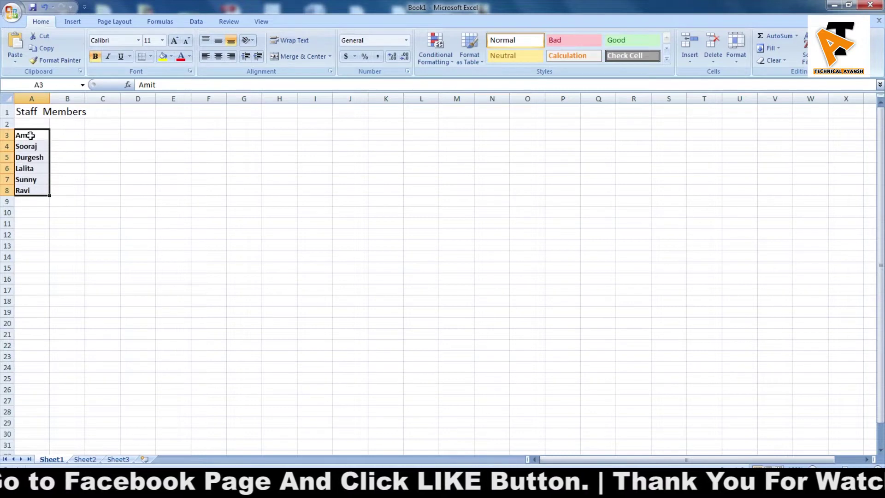
pyautogui.moveTo(34, 134); pyautogui.dragTo(35, 145)
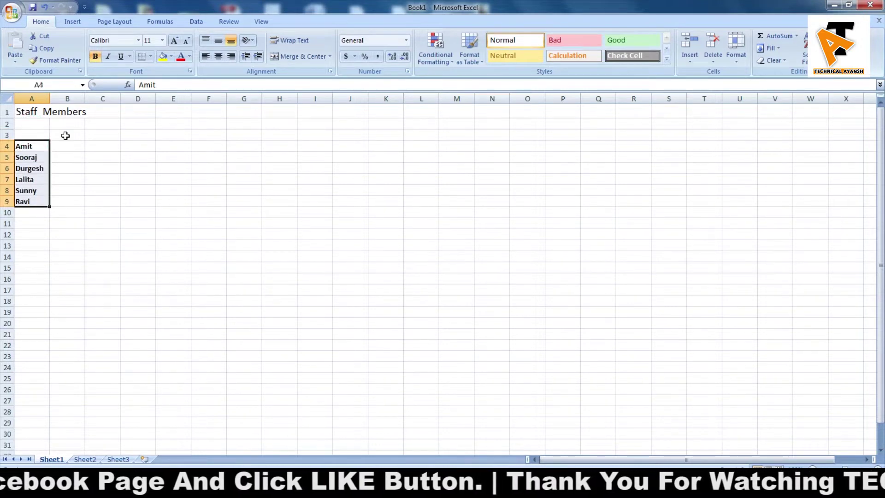
# - Add the header 'Name' in the now-empty cell A3
pyautogui.click(26, 135)
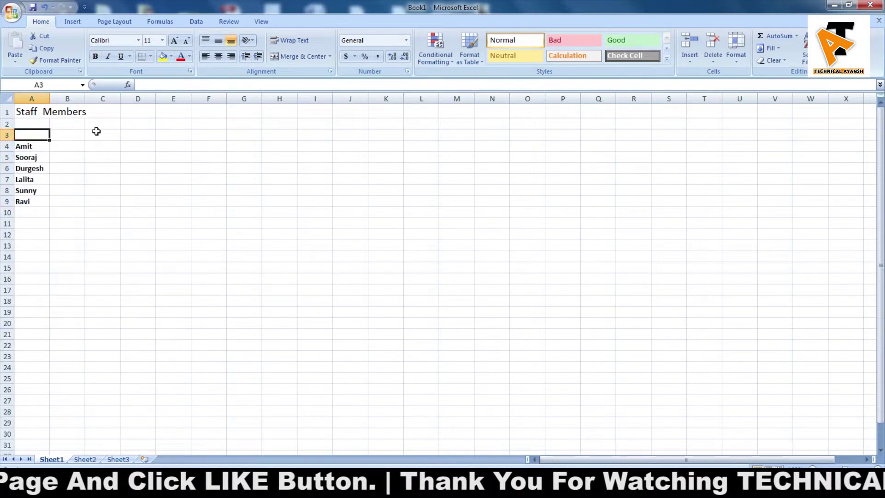
pyautogui.write('na')
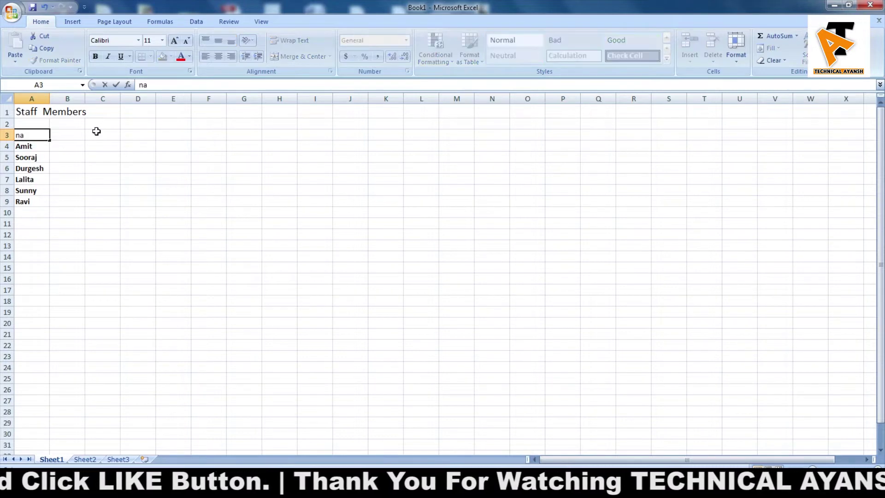
pyautogui.write('ame')
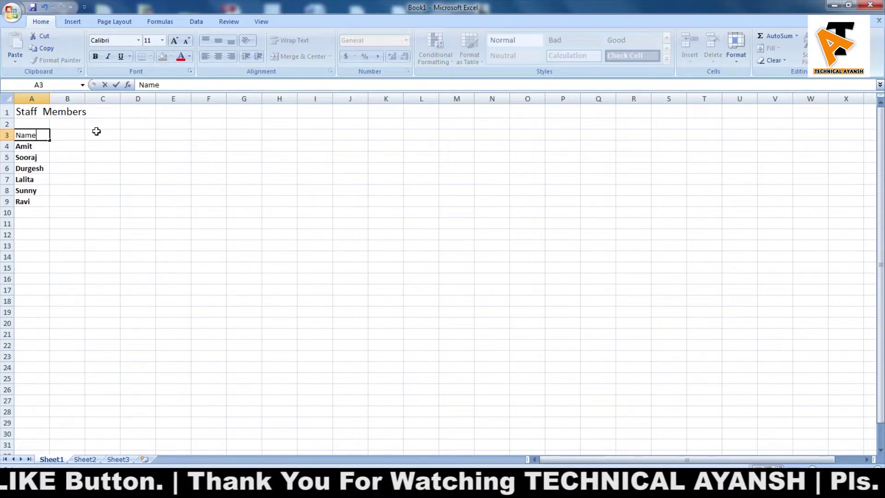
pyautogui.press('Return')
pyautogui.click(32, 135)
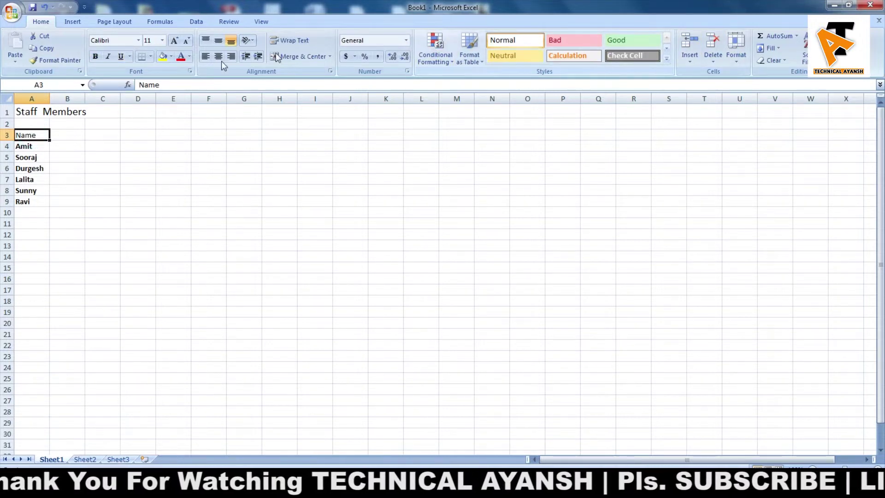
# - Format the whole of row 3 as bold, 15-point text
pyautogui.click(7, 135)
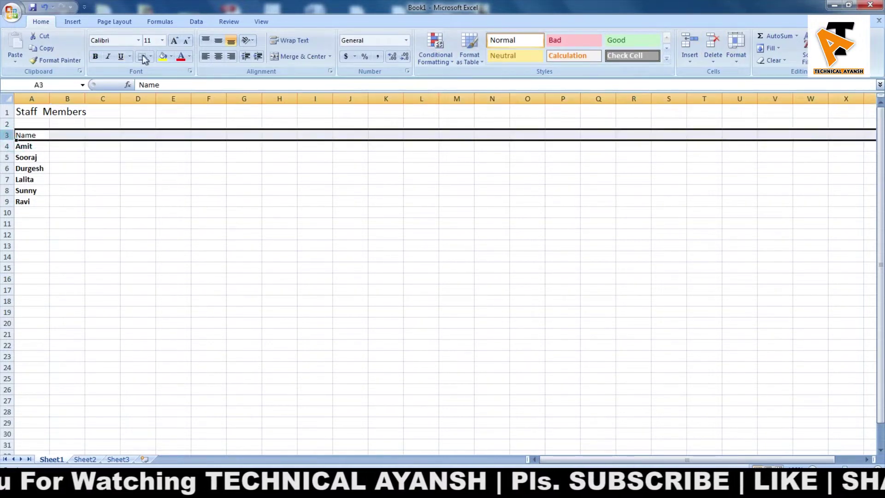
pyautogui.click(150, 41)
pyautogui.write('15')
pyautogui.press('Return')
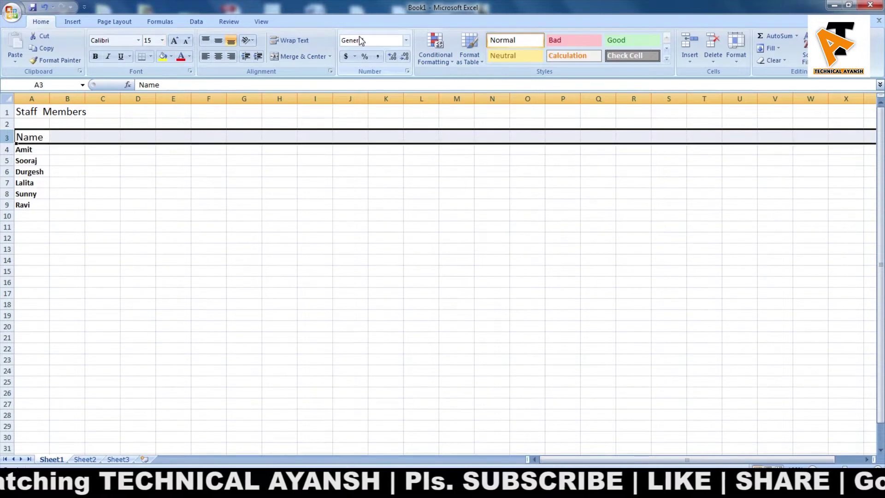
pyautogui.click(95, 56)
# - Enter day numbers 1 in B3 and 2 in C3
pyautogui.click(68, 137)
pyautogui.write('1')
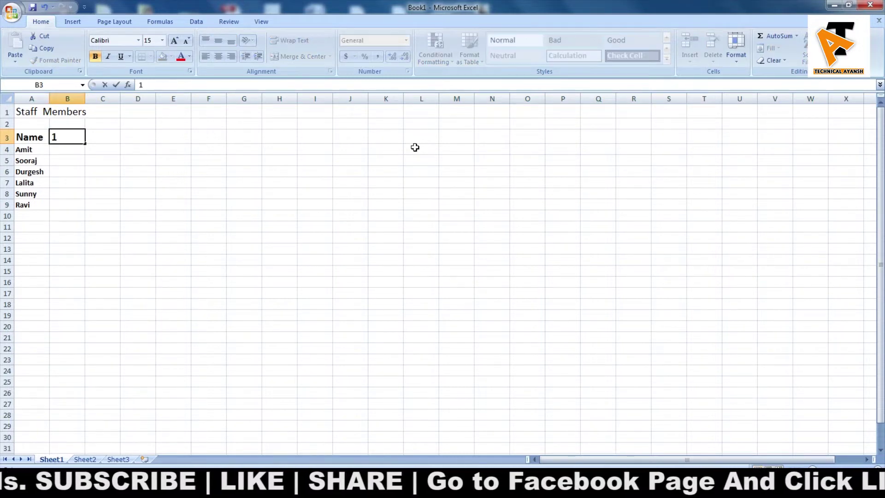
pyautogui.press('Return')
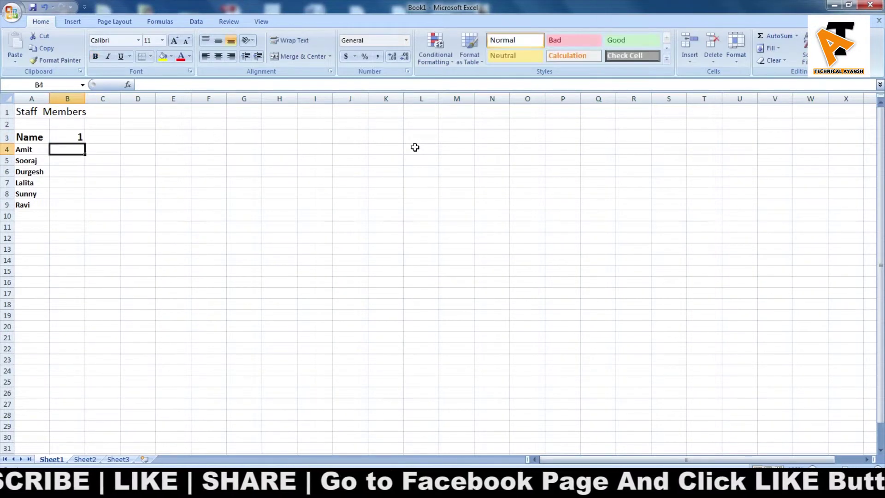
pyautogui.write('2')
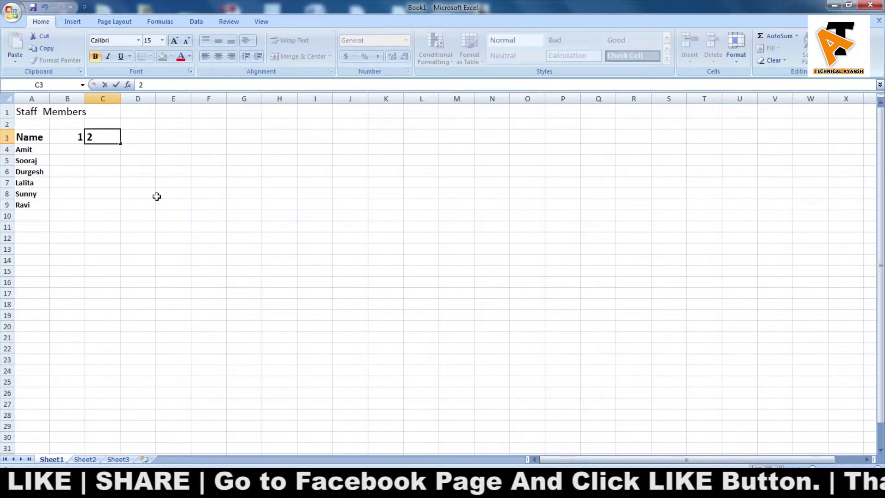
pyautogui.click(157, 196)
# - Extend the B3:C3 series along row 3 so days 1–31 fill B3:AF3
pyautogui.moveTo(72, 138); pyautogui.dragTo(116, 137)
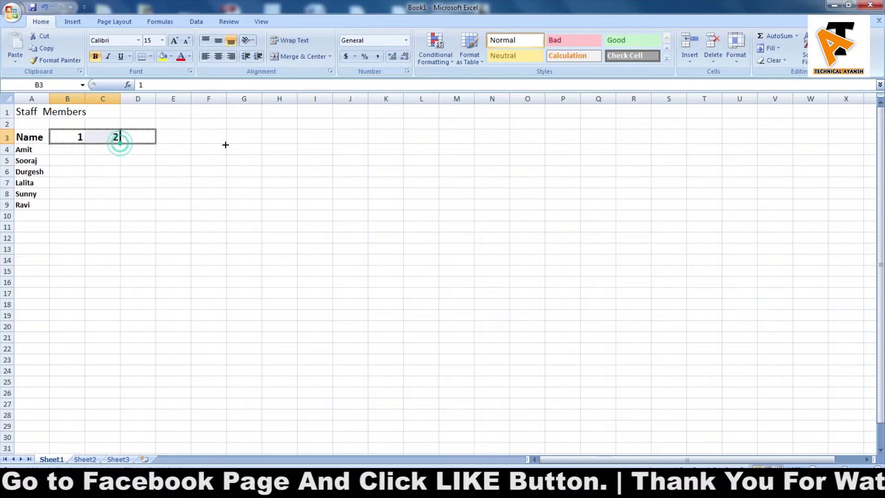
pyautogui.moveTo(225, 144); pyautogui.dragTo(507, 147)
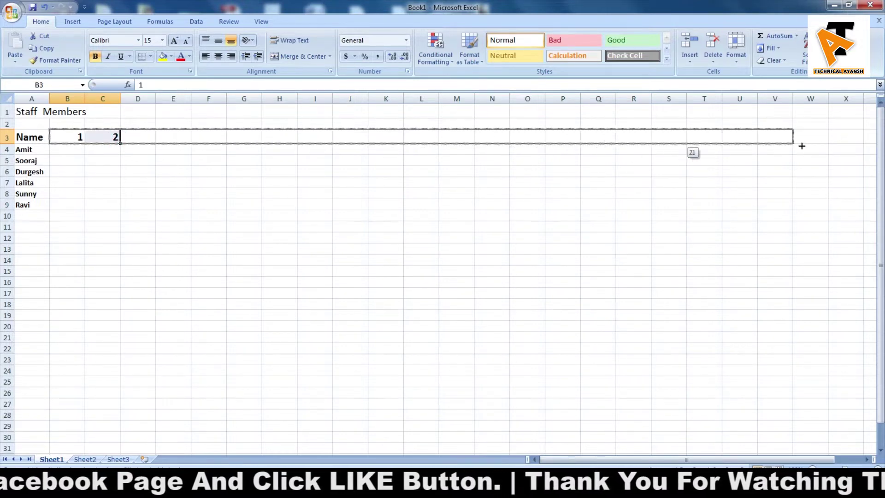
pyautogui.moveTo(834, 144); pyautogui.dragTo(834, 145)
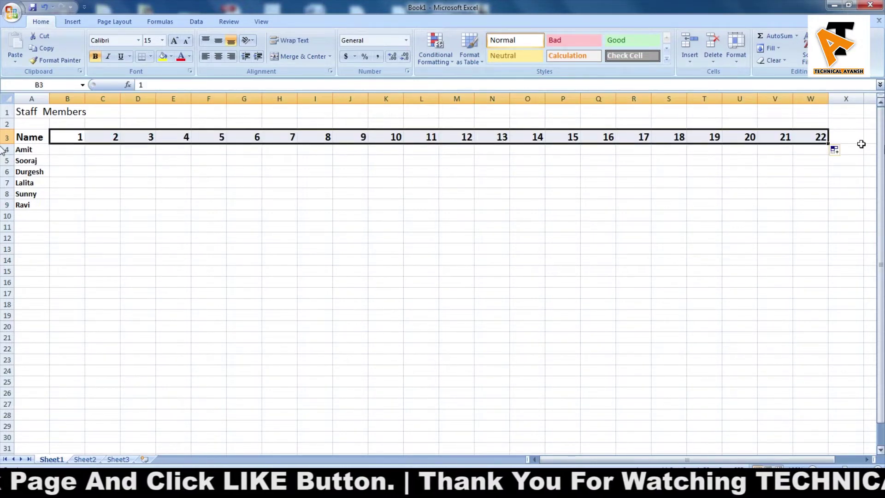
pyautogui.moveTo(590, 461); pyautogui.dragTo(616, 461)
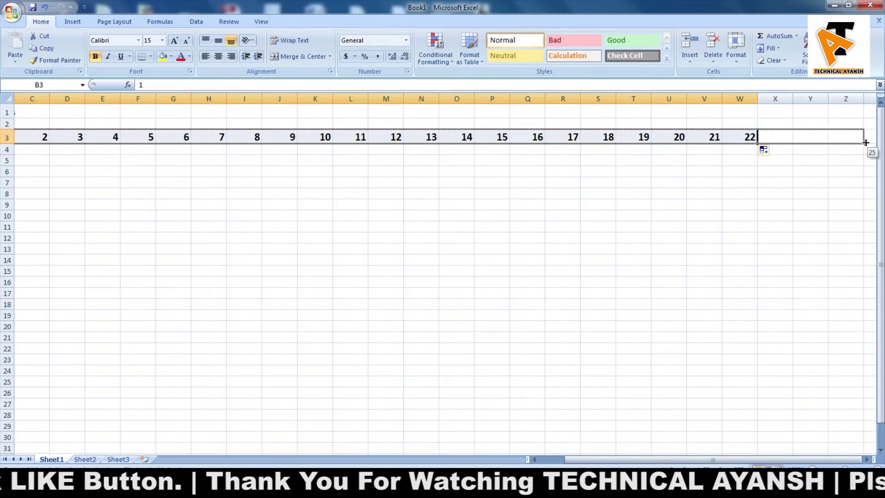
pyautogui.moveTo(771, 144); pyautogui.dragTo(828, 144)
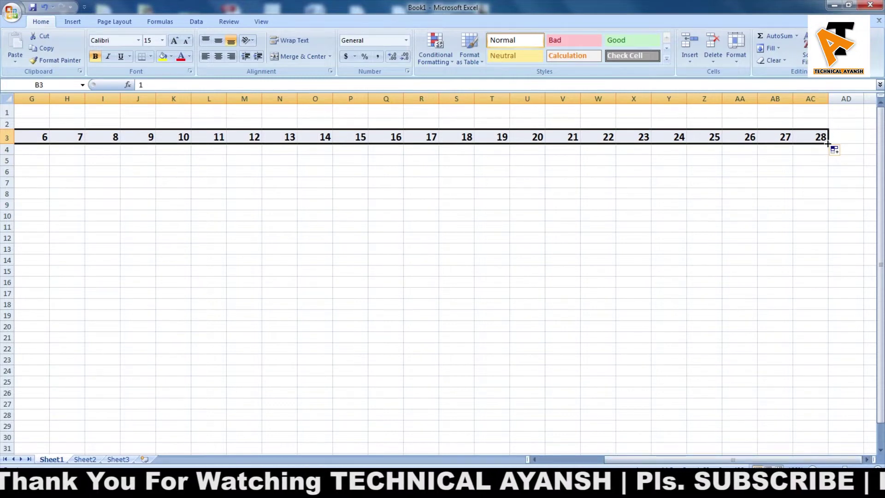
pyautogui.moveTo(827, 138); pyautogui.dragTo(793, 142)
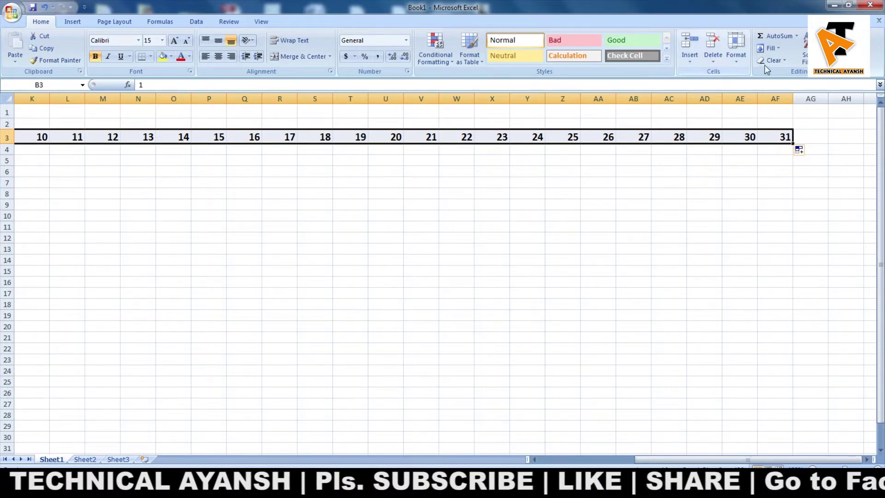
pyautogui.click(779, 48)
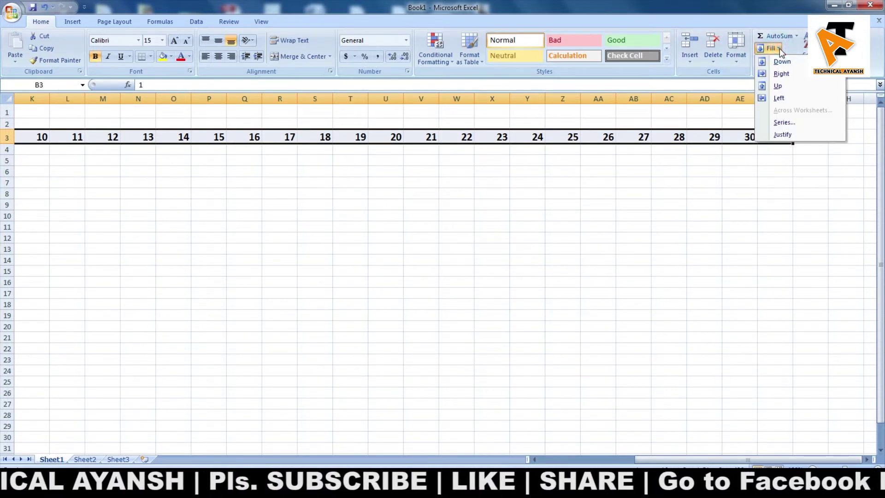
pyautogui.click(739, 13)
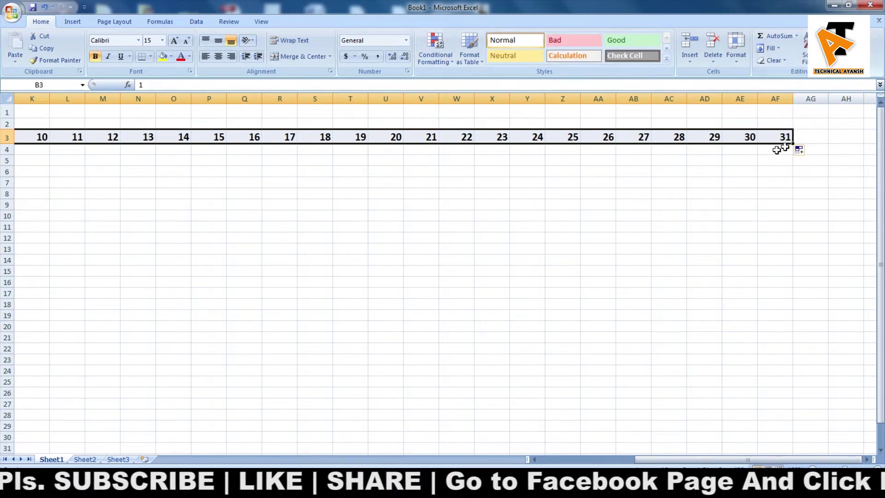
pyautogui.moveTo(728, 459); pyautogui.dragTo(699, 458)
# - Select the staff attendance grid, then settle on cell B4 for day 1
pyautogui.moveTo(635, 463); pyautogui.dragTo(462, 435)
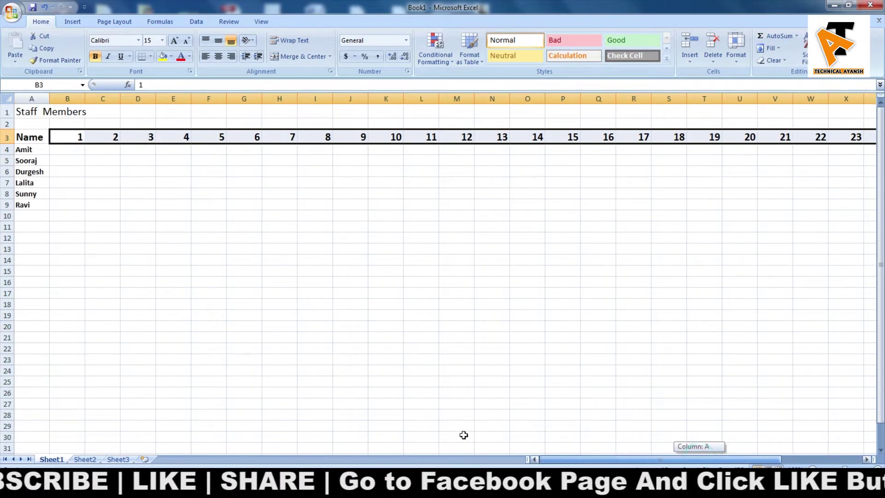
pyautogui.click(68, 150)
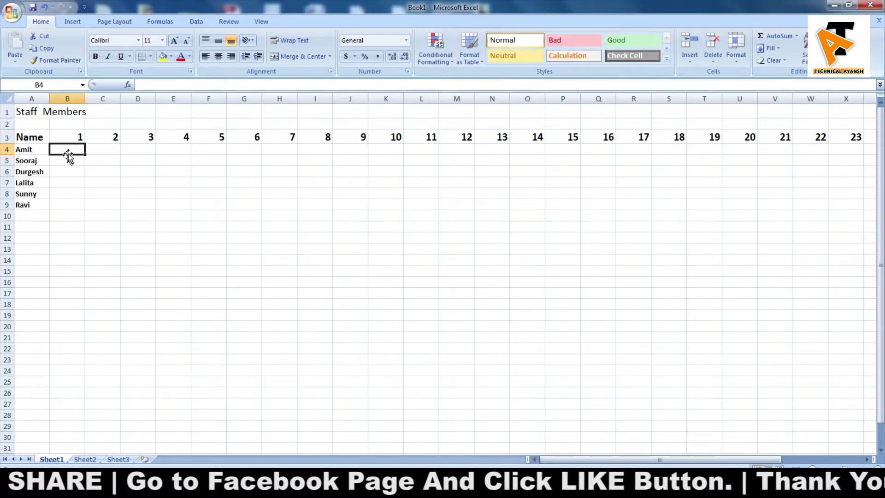
pyautogui.moveTo(68, 151); pyautogui.dragTo(648, 196)
pyautogui.click(141, 180)
pyautogui.moveTo(68, 149); pyautogui.dragTo(859, 196)
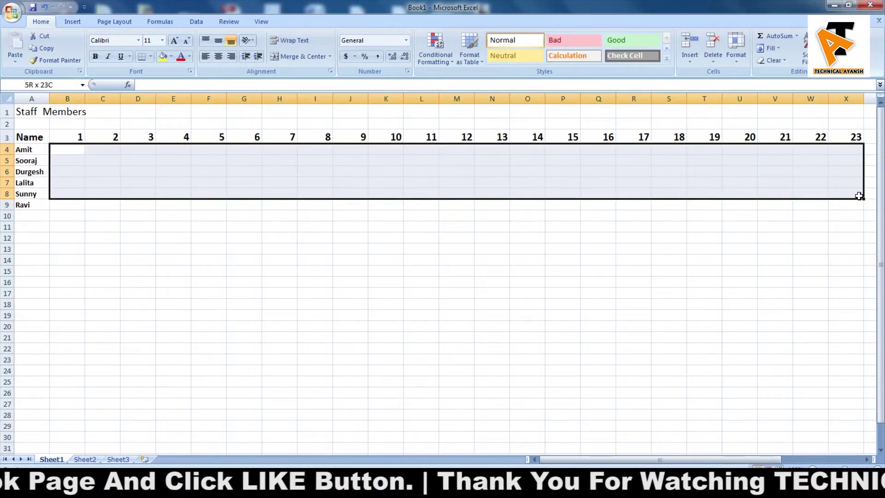
pyautogui.click(282, 259)
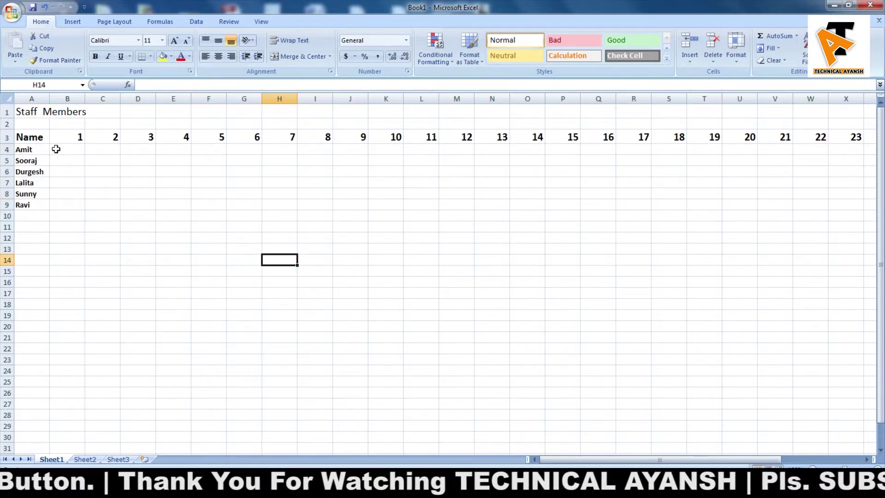
pyautogui.click(56, 149)
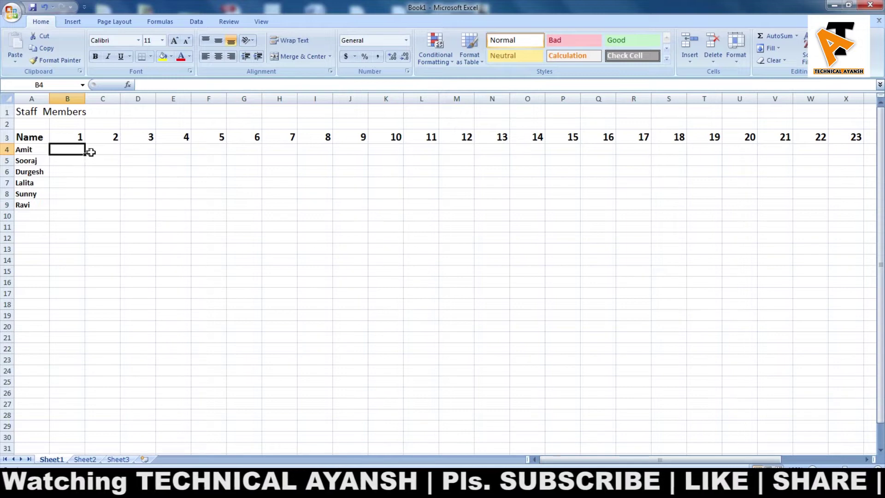
# - Mark days 1–7 of row 4 as P, A, P, P, P, P and WO
pyautogui.write('P')
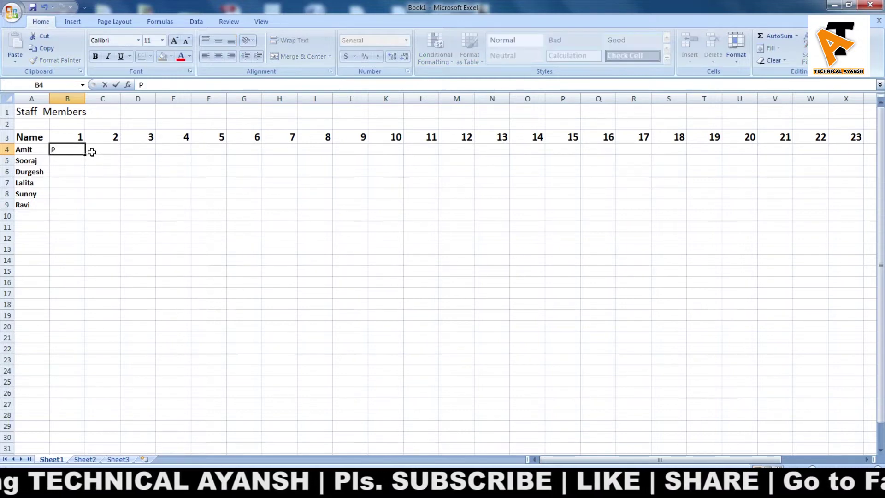
pyautogui.press('Tab')
pyautogui.write('A')
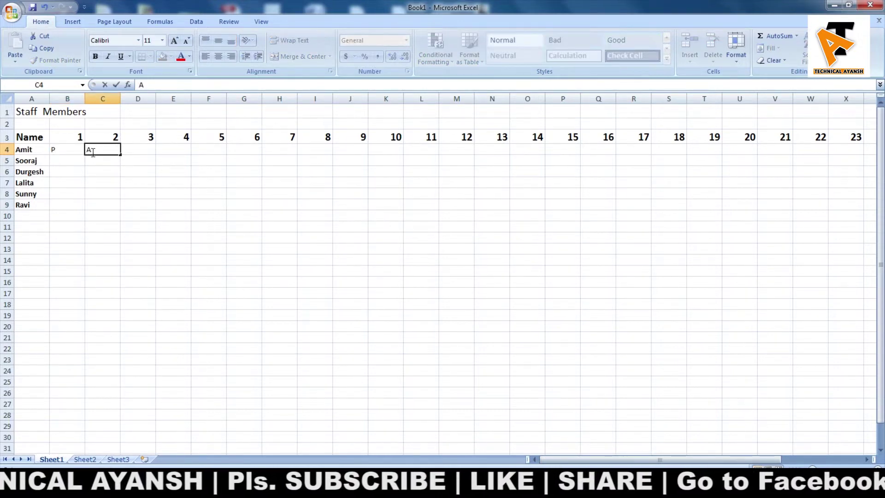
pyautogui.press('Tab')
pyautogui.write('P')
pyautogui.press('Tab')
pyautogui.write('P')
pyautogui.press('Tab')
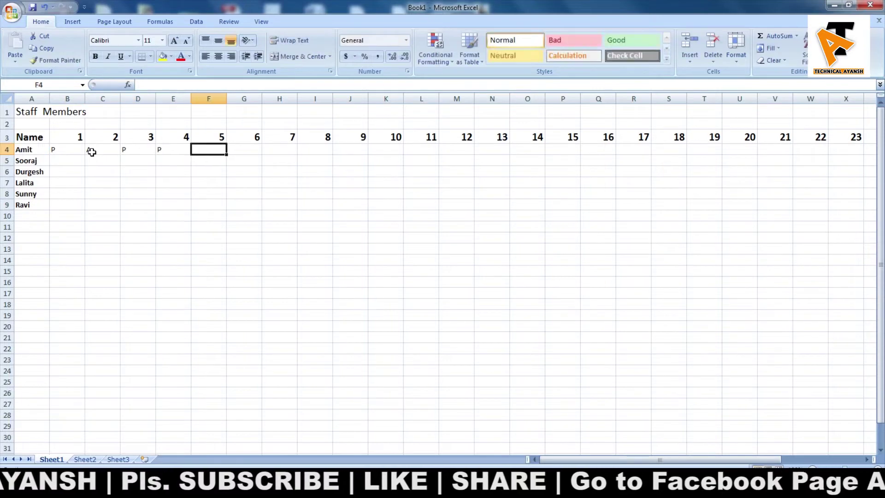
pyautogui.write('P')
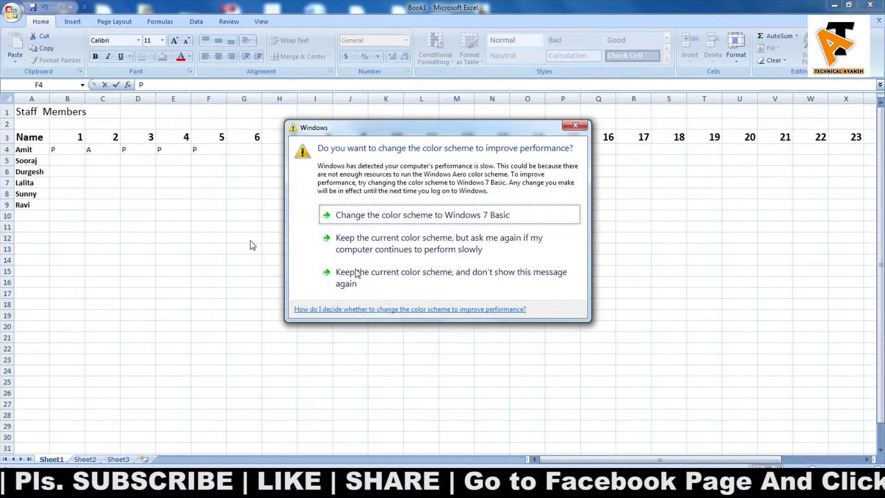
pyautogui.click(421, 282)
pyautogui.press('Tab')
pyautogui.write('P')
pyautogui.press('Tab')
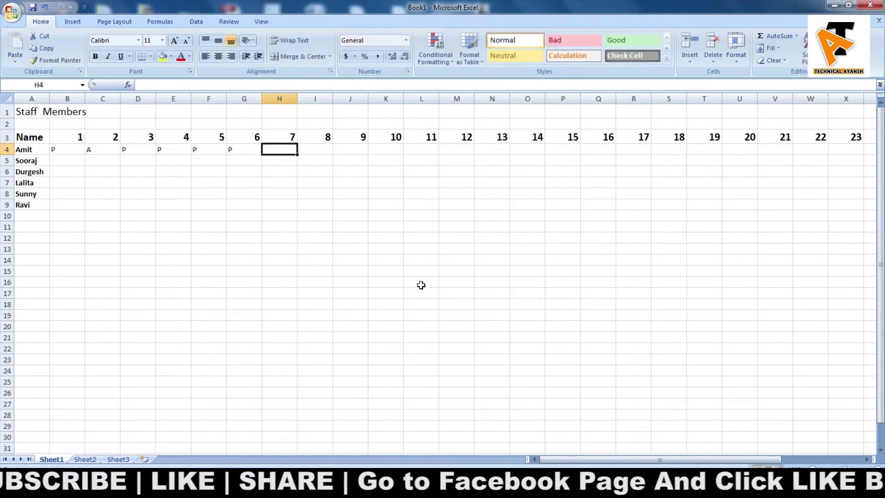
pyautogui.write('P')
pyautogui.press('Tab')
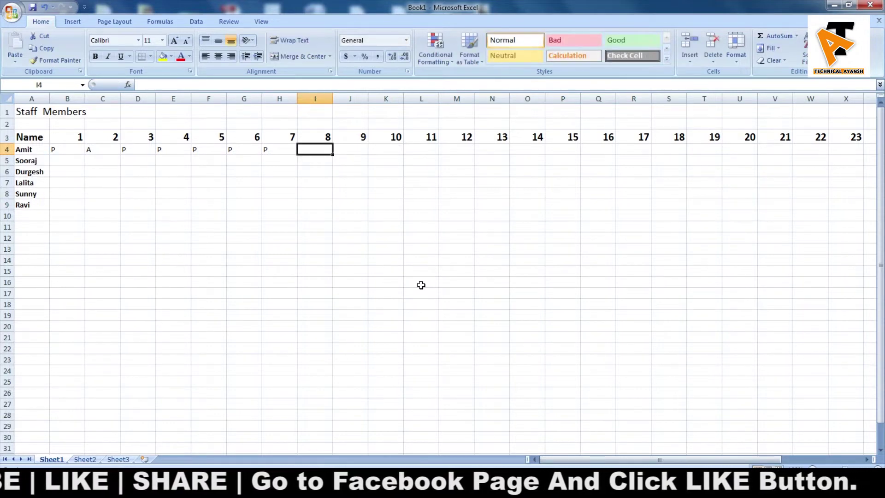
pyautogui.press('Left')
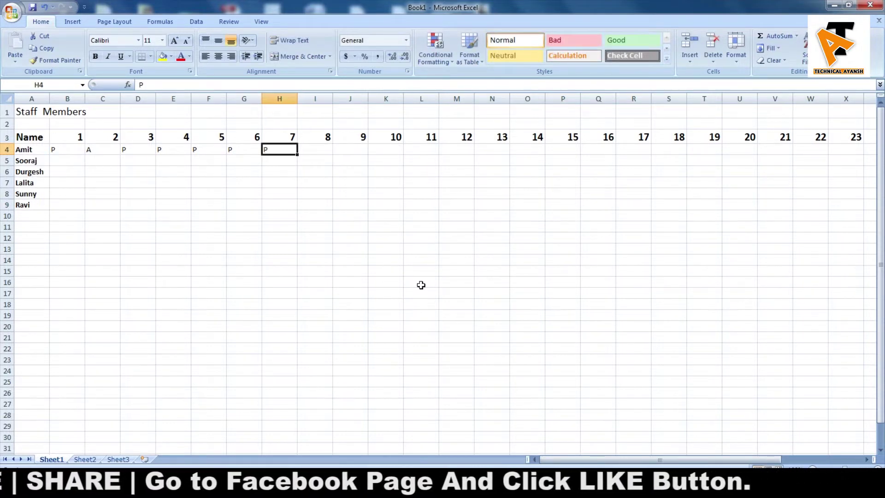
pyautogui.write('WO')
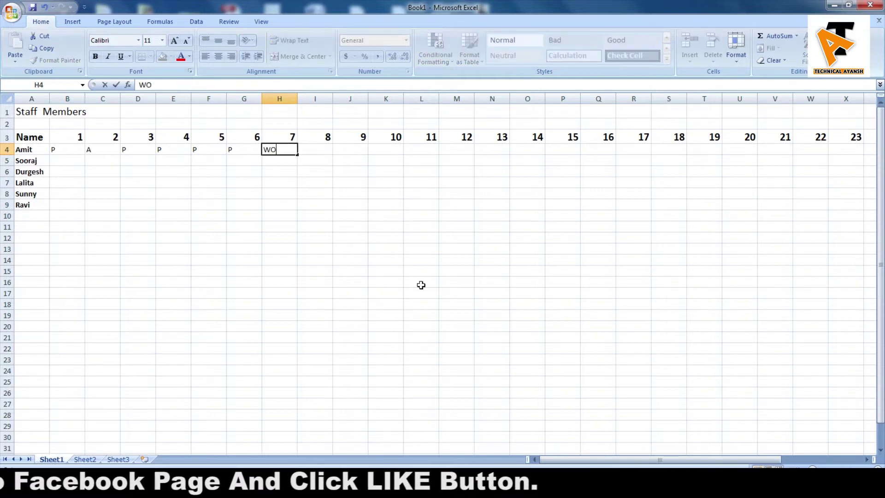
pyautogui.press('Right')
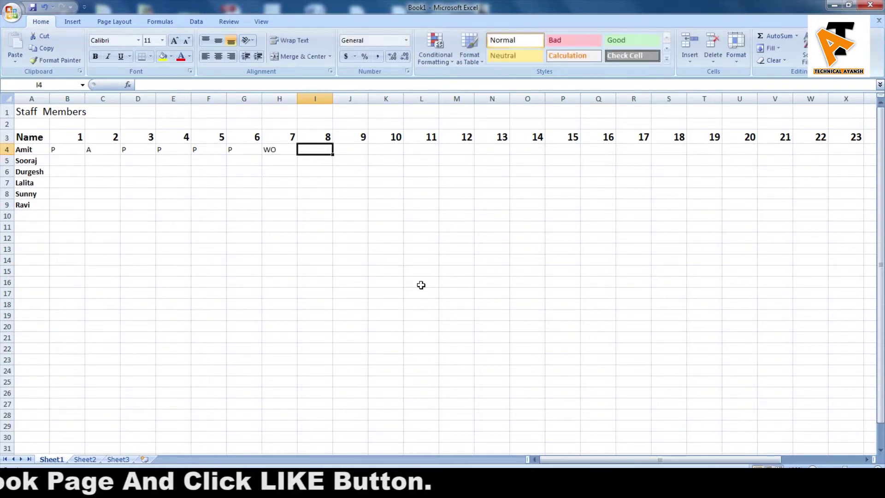
# - Mark days 8–17 of row 4 as A, A, P, A, P, P, P, P, A, A
pyautogui.write('A')
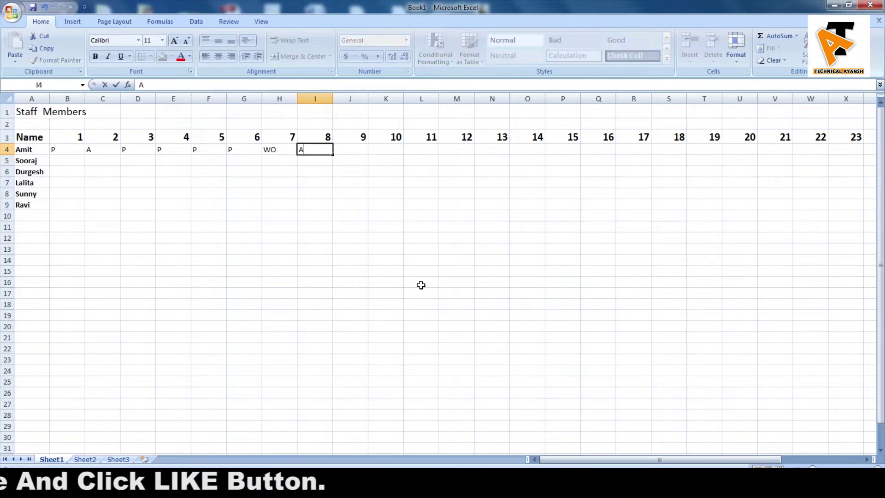
pyautogui.press('Right')
pyautogui.write('A')
pyautogui.press('Right')
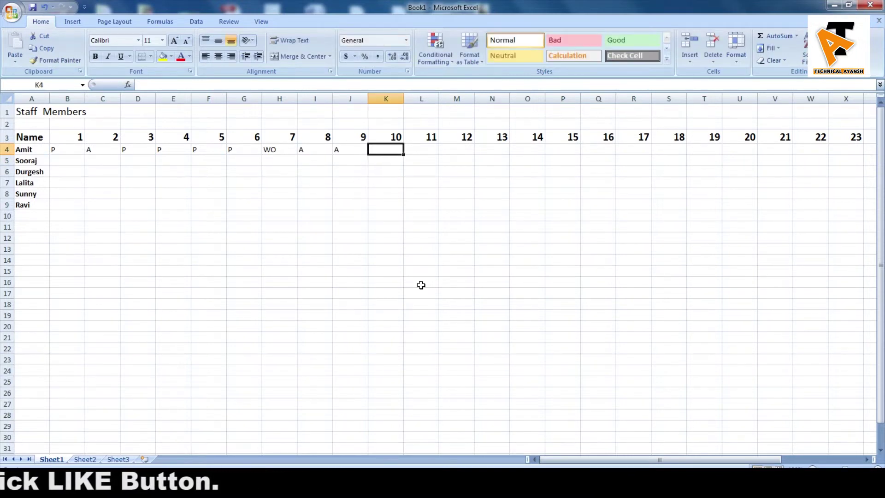
pyautogui.write('P')
pyautogui.press('Right')
pyautogui.write('A')
pyautogui.press('Right')
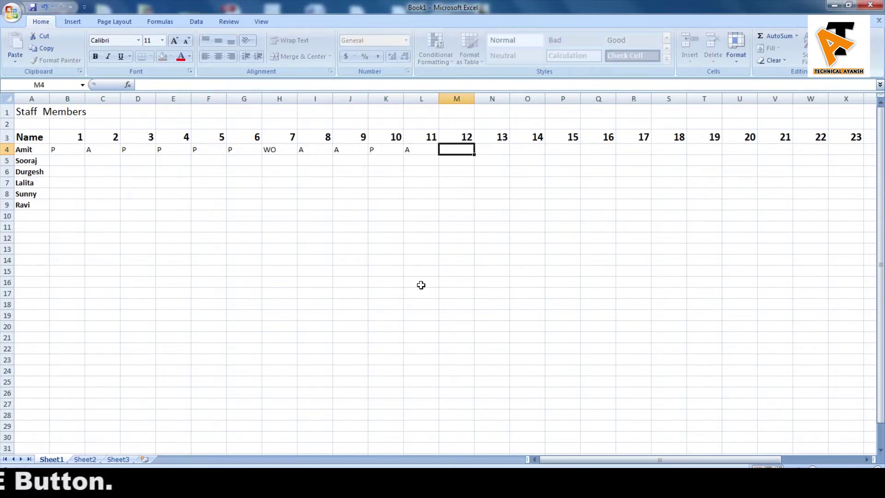
pyautogui.write('P')
pyautogui.press('Right')
pyautogui.write('P')
pyautogui.press('Right')
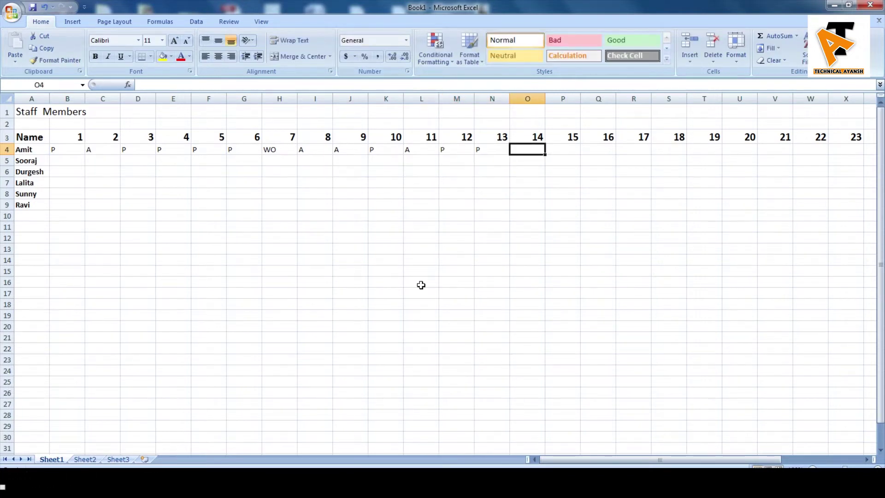
pyautogui.write('P')
pyautogui.press('Right')
pyautogui.write('P')
pyautogui.press('Right')
pyautogui.write('A')
pyautogui.press('Right')
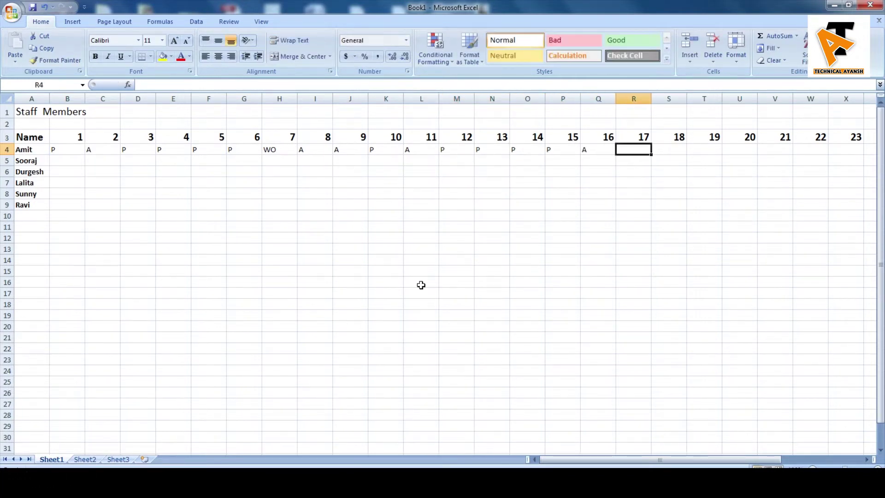
pyautogui.write('A')
pyautogui.press('Right')
# - Mark days 18–21 as P, A, P, A and the remaining days through 31 as P
pyautogui.write('P')
pyautogui.press('Right')
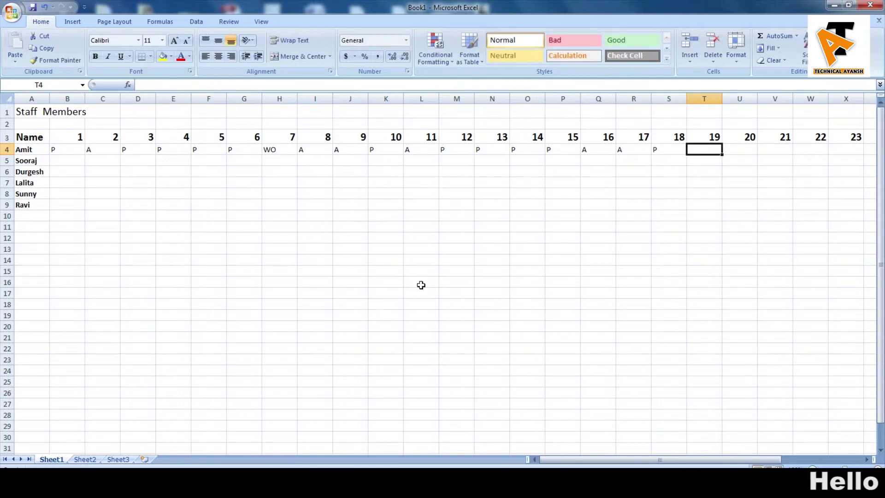
pyautogui.write('A')
pyautogui.press('Right')
pyautogui.write('P')
pyautogui.press('Right')
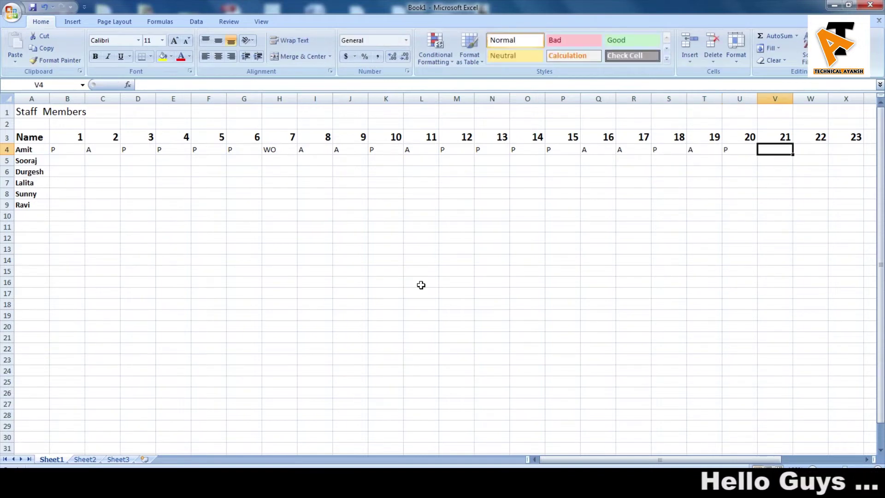
pyautogui.write('A')
pyautogui.press('Right')
pyautogui.press('P')
pyautogui.press('Right')
pyautogui.press('P')
pyautogui.press('Right')
pyautogui.press('P')
pyautogui.press('Right')
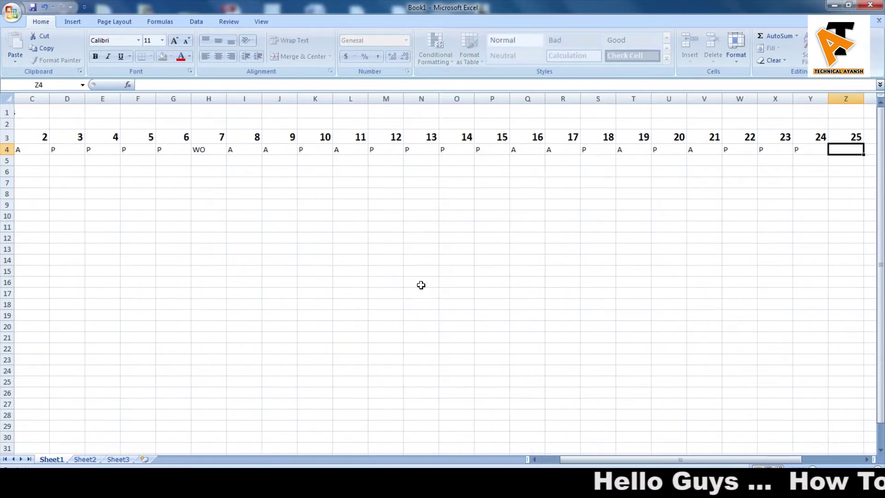
pyautogui.press('P')
pyautogui.press('Right')
pyautogui.press('P')
pyautogui.press('Right')
pyautogui.press('P')
pyautogui.press('Right')
pyautogui.press('P')
pyautogui.press('Right')
pyautogui.press('P')
pyautogui.press('Right')
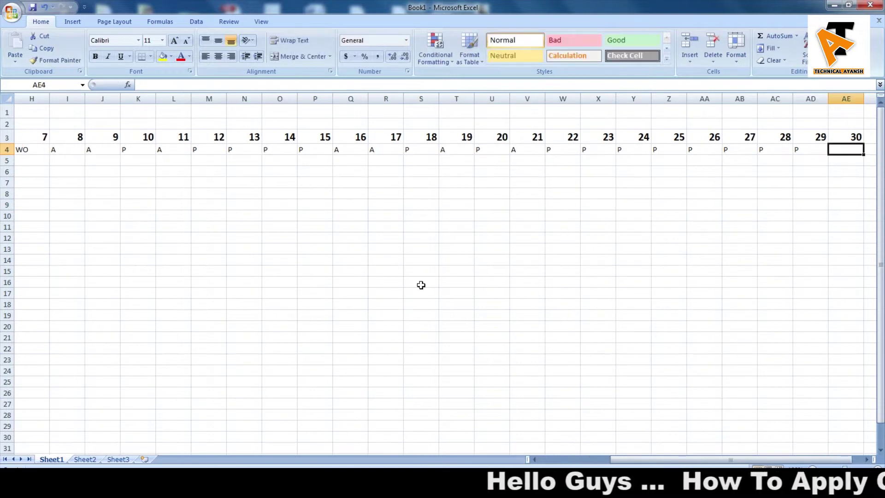
pyautogui.press('P')
pyautogui.press('Right')
pyautogui.write('P')
pyautogui.press('Right')
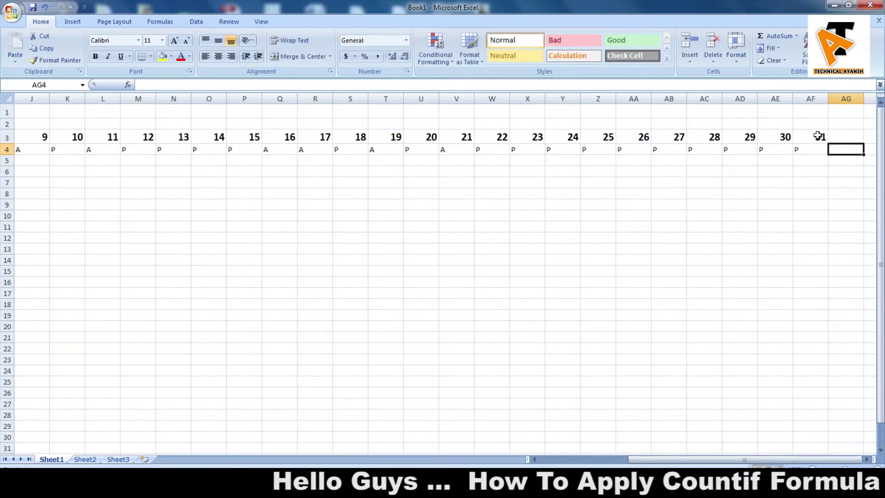
pyautogui.moveTo(817, 135)
pyautogui.mouseDown()
pyautogui.moveTo(4, 139)
pyautogui.moveTo(62, 146)
pyautogui.mouseUp()
# - Starting at B5, enter the first days' marks for the second staff member: A, A, P, P, P, P
pyautogui.click(282, 211)
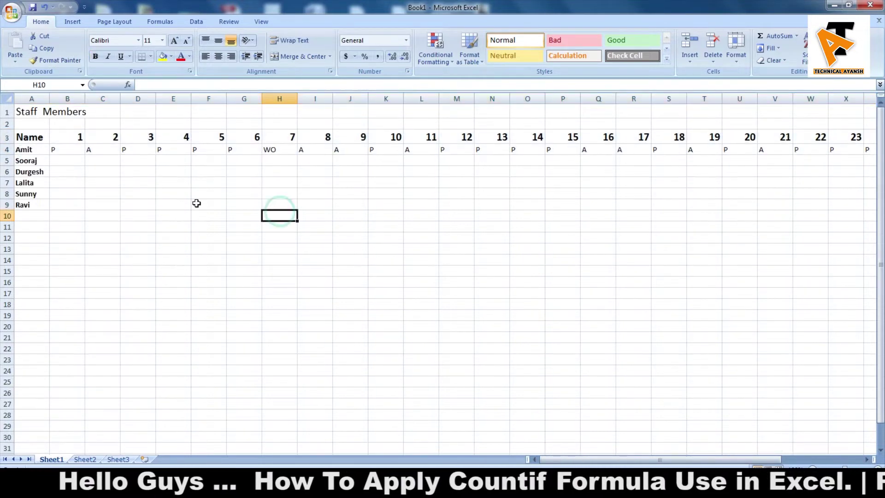
pyautogui.click(60, 150)
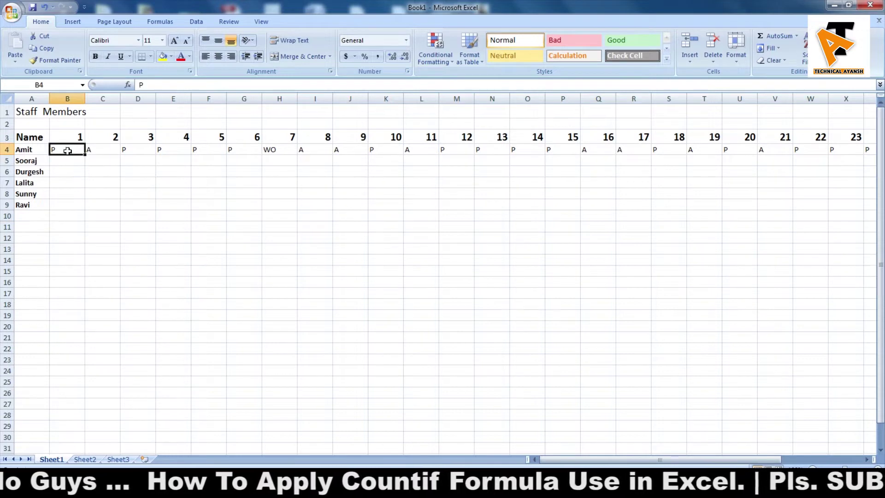
pyautogui.moveTo(68, 151); pyautogui.dragTo(201, 159)
pyautogui.click(61, 163)
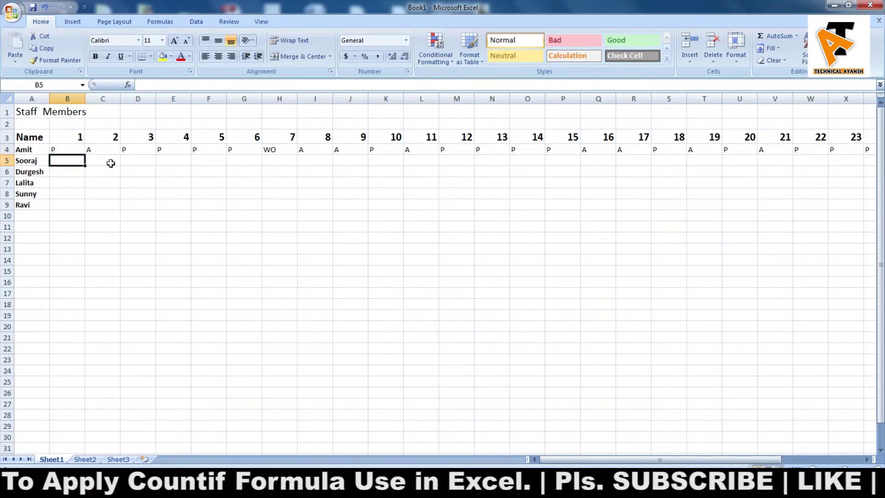
pyautogui.write('A')
pyautogui.press('Tab')
pyautogui.write('A')
pyautogui.press('Tab')
pyautogui.write('A')
pyautogui.write('A')
pyautogui.press('Tab')
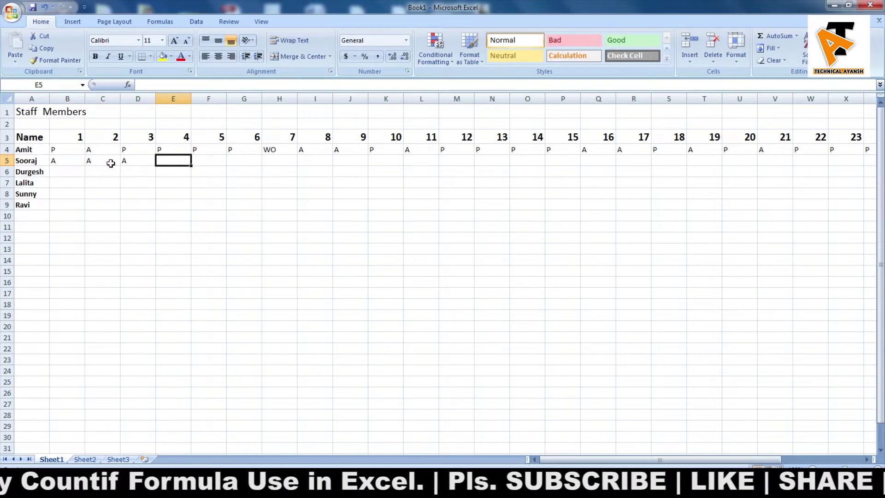
pyautogui.write('P')
pyautogui.press('Tab')
pyautogui.write('P')
pyautogui.press('Tab')
pyautogui.write('P')
pyautogui.press('Tab')
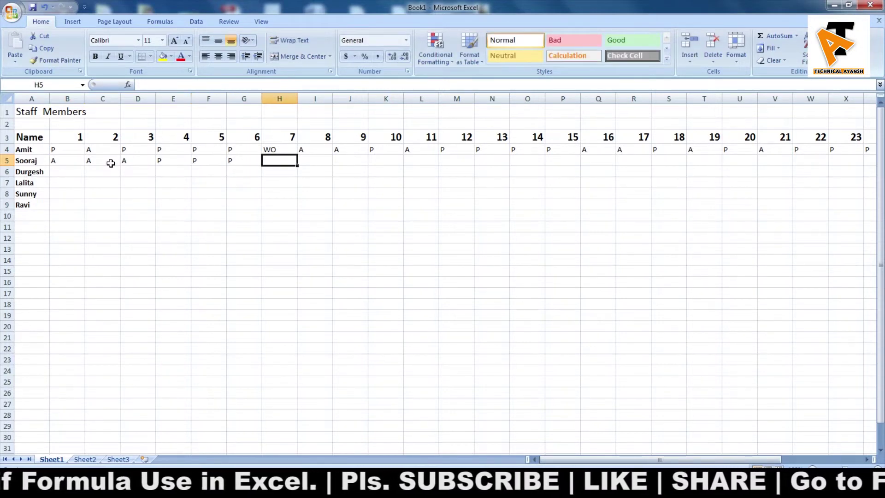
pyautogui.write('WO')
pyautogui.press('Tab')
pyautogui.write('P')
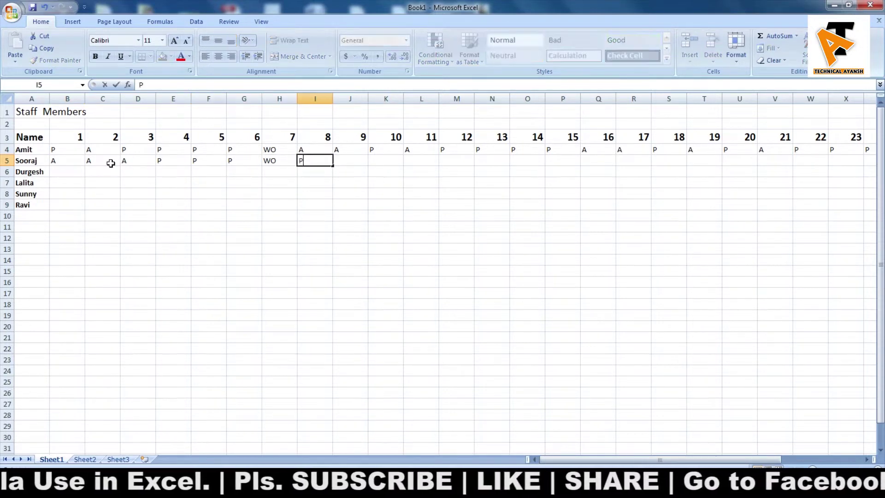
pyautogui.press('Tab')
# - Enter row 5's remaining A and P marks through day 31, then move to cell B6
pyautogui.write('P')
pyautogui.press('Tab')
pyautogui.write('PA')
pyautogui.press('Tab')
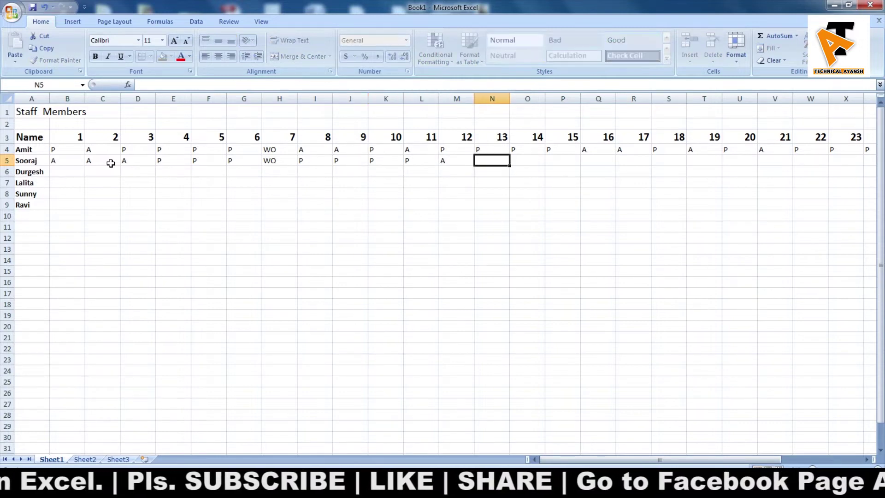
pyautogui.write('A')
pyautogui.press('Tab')
pyautogui.write('A')
pyautogui.press('Tab')
pyautogui.write('P')
pyautogui.press('Tab')
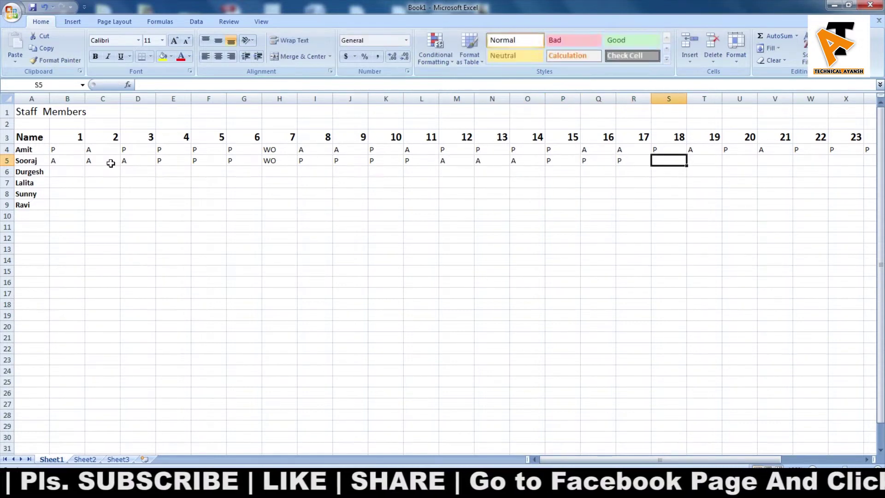
pyautogui.write('A')
pyautogui.press('Tab')
pyautogui.write('A')
pyautogui.press('Tab')
pyautogui.write('PA')
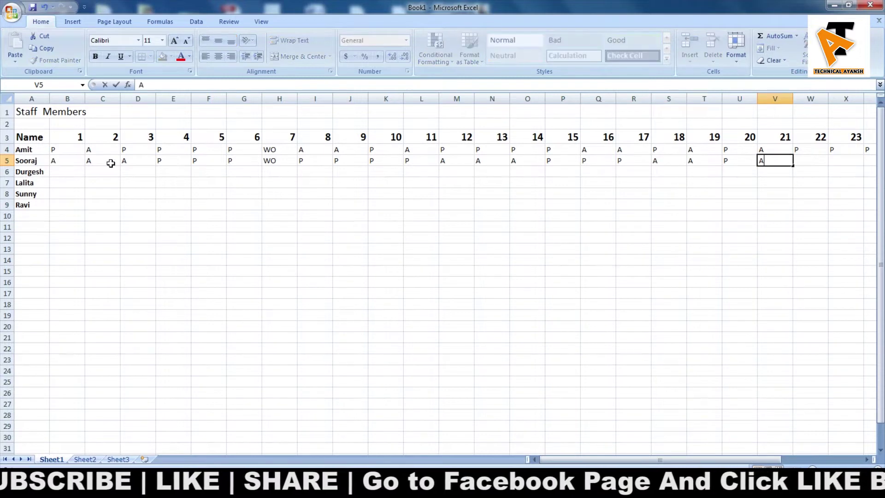
pyautogui.press('Tab')
pyautogui.write('P')
pyautogui.press('Tab')
pyautogui.write('P\tP')
pyautogui.press('Tab')
pyautogui.write('P\tP\t')
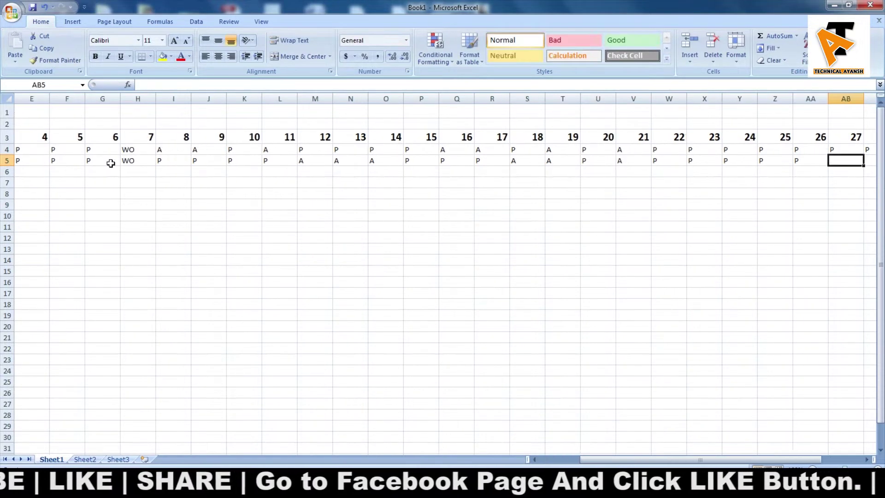
pyautogui.write('P\tP\tP\tP\tP')
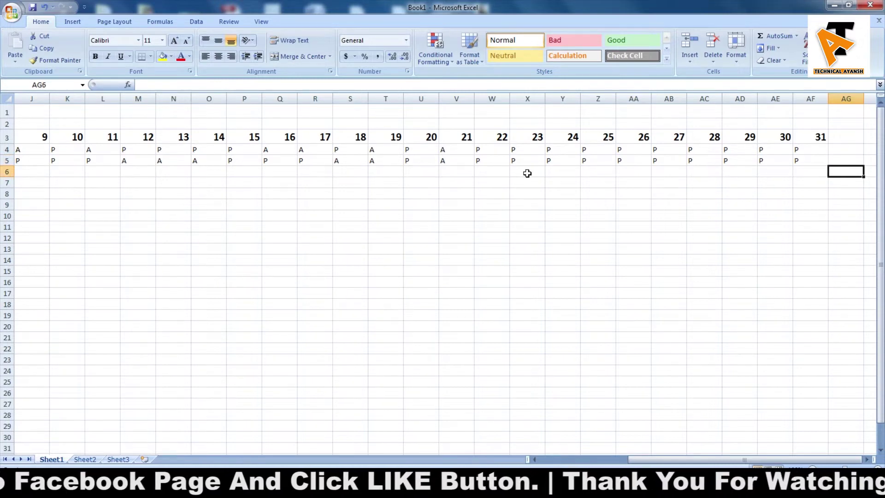
pyautogui.press('Home')
pyautogui.press('Tab')
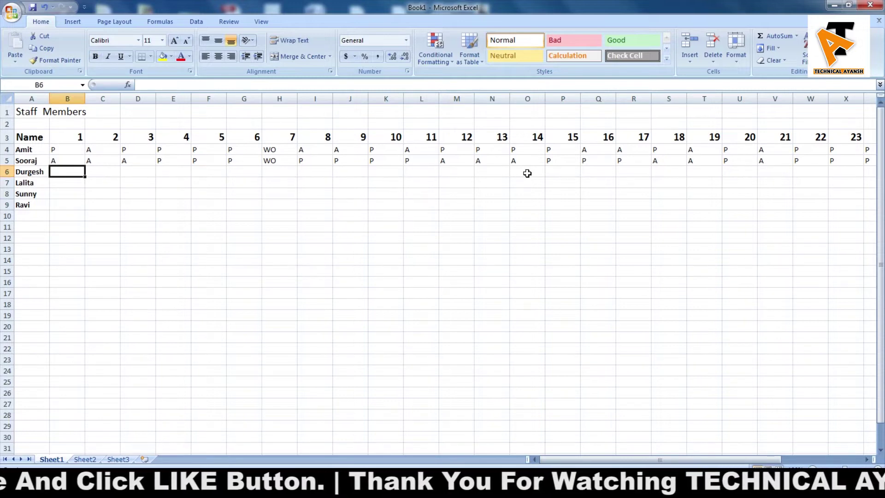
# - Enter the third staff member's P and A marks in row 6 from B6 through day 25
pyautogui.write('P\tP\tP\tP\tP\tP')
pyautogui.press('Tab')
pyautogui.write('WO')
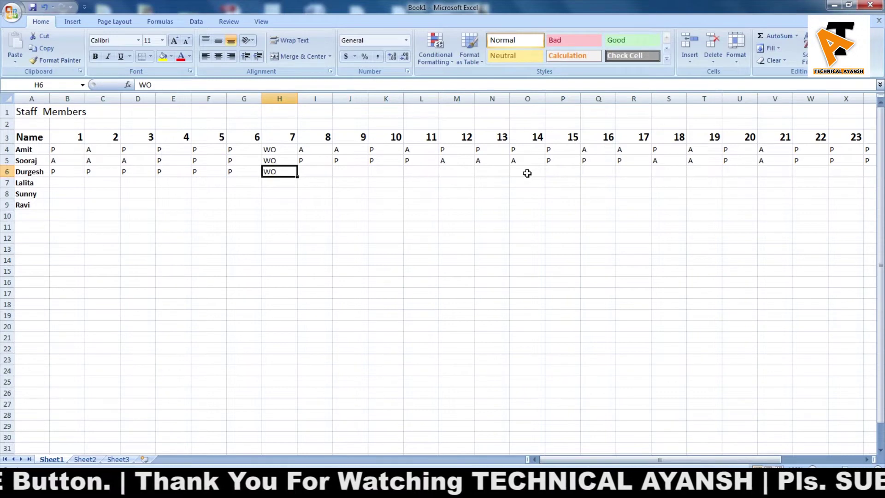
pyautogui.press('Tab')
pyautogui.write('A')
pyautogui.press('Tab')
pyautogui.write('A')
pyautogui.press('Tab')
pyautogui.write('A')
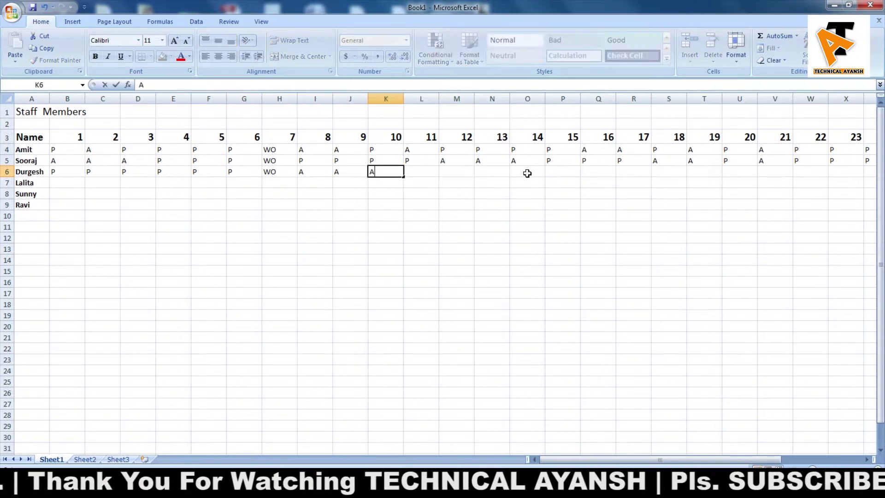
pyautogui.press('Tab')
pyautogui.write('P\tP\tP\tP\t')
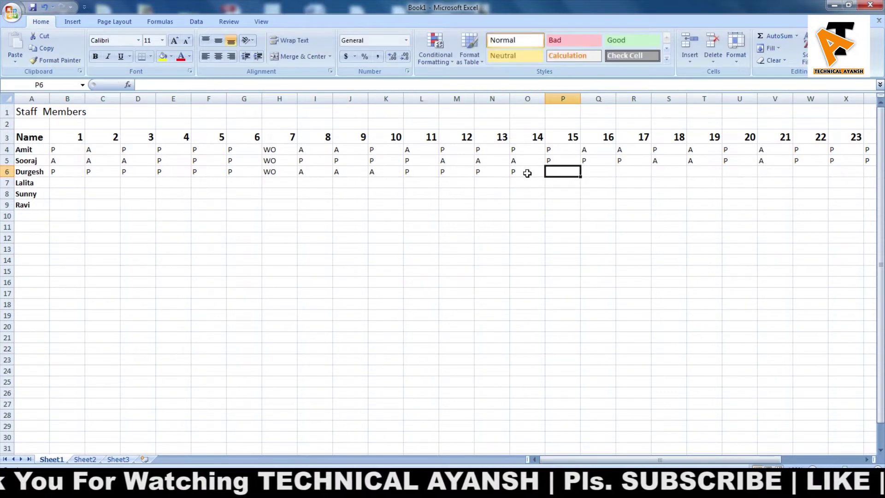
pyautogui.write('A')
pyautogui.press('Tab')
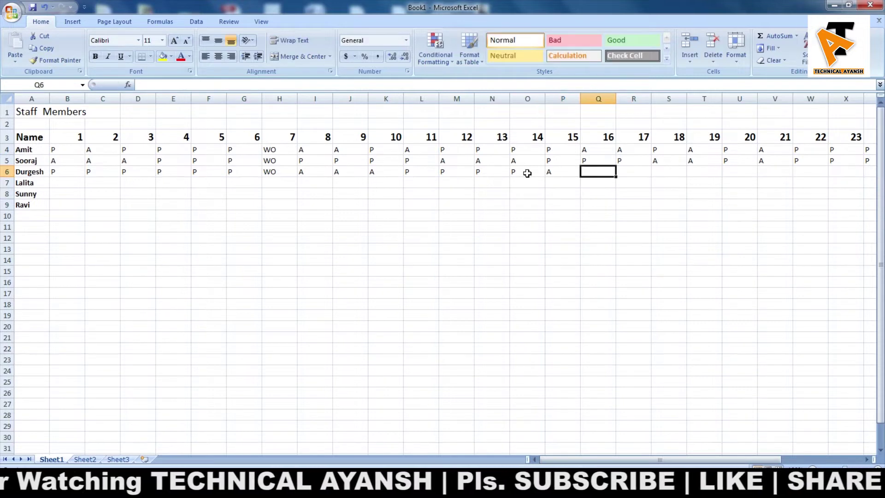
pyautogui.write('P\tP\tP\tP\tP\tP\tP\tP\t')
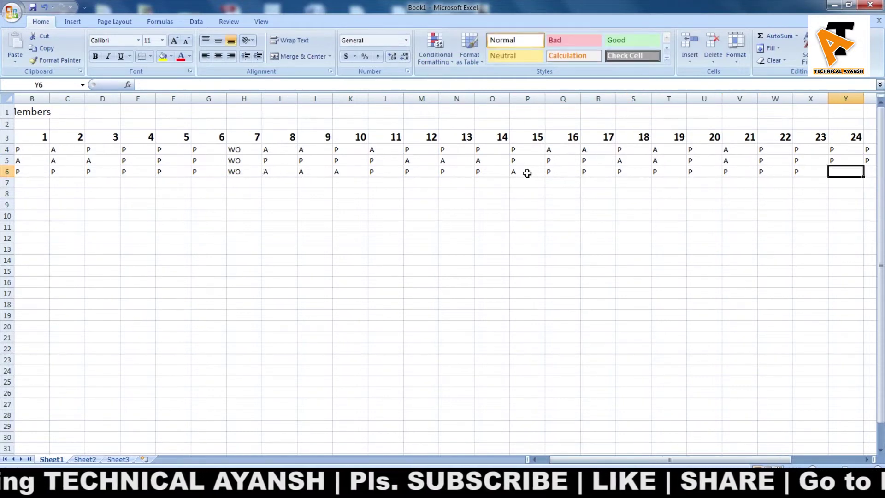
pyautogui.write('PA')
pyautogui.press('Tab')
pyautogui.write('A')
pyautogui.press('Tab')
# - Correct the mistyped day 24 entry to A and finish row 6 with P through day 31
pyautogui.hotkey('shift', 'Tab')
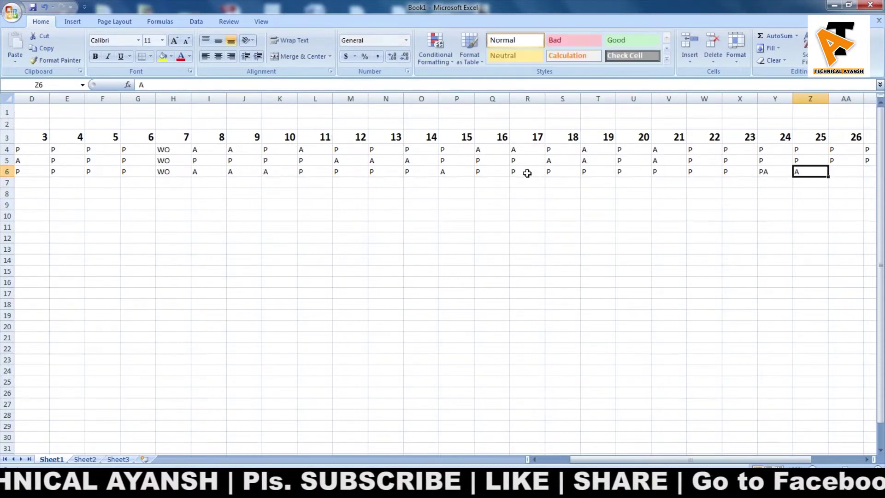
pyautogui.hotkey('shift', 'Tab')
pyautogui.hotkey('shift', 'Tab')
pyautogui.press('Tab')
pyautogui.write('A')
pyautogui.press('Tab')
pyautogui.press('Tab')
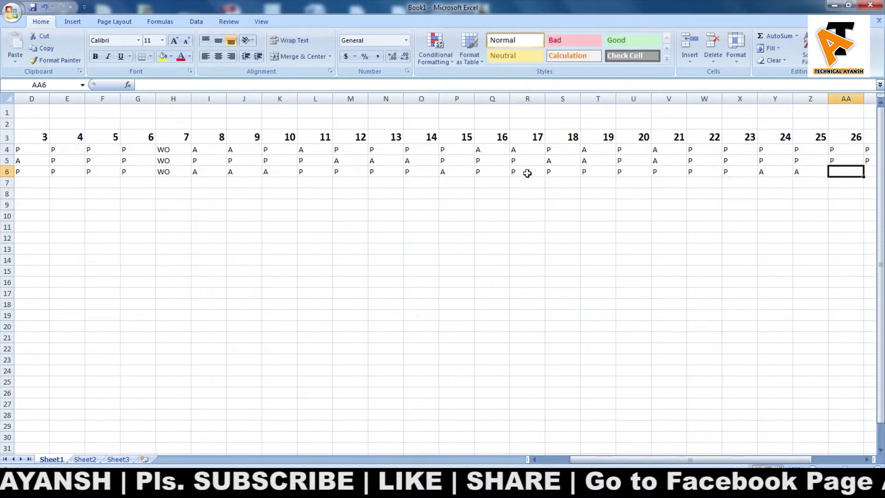
pyautogui.write('P\tP\tP\tP\tP\tP')
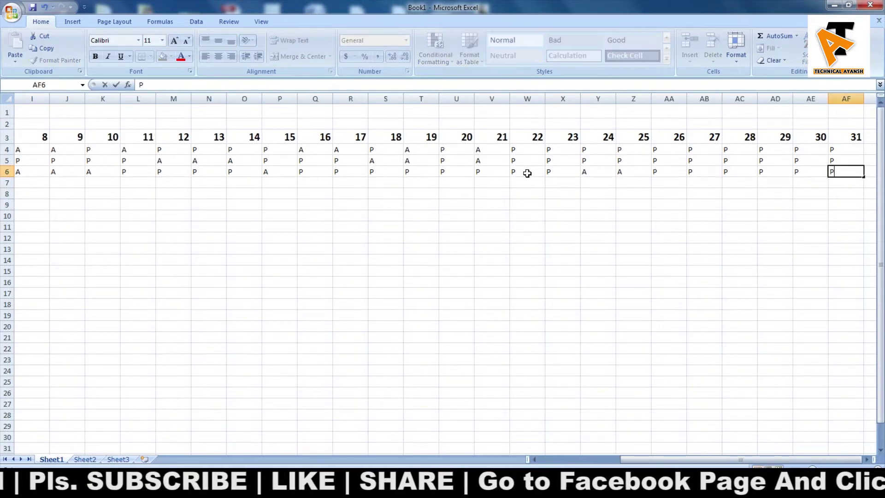
pyautogui.press('Tab')
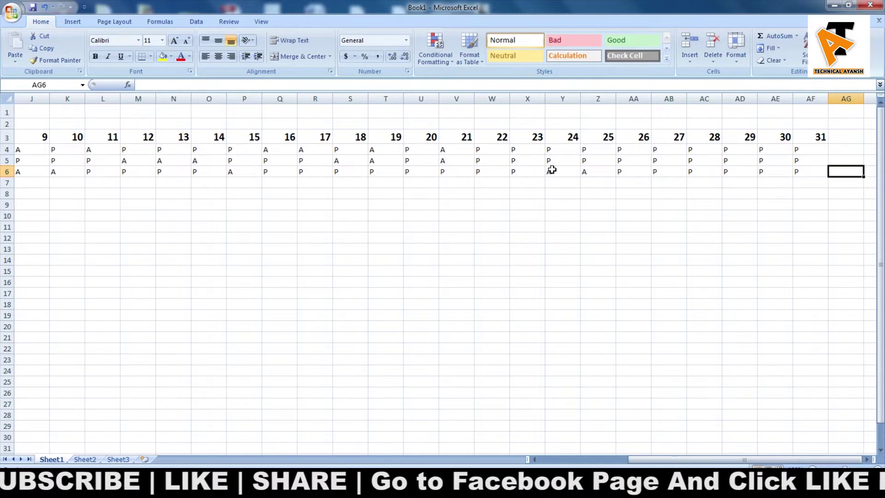
# - Paste the day 1–6 marks from rows 4–6 into B7:G9
pyautogui.click(810, 150)
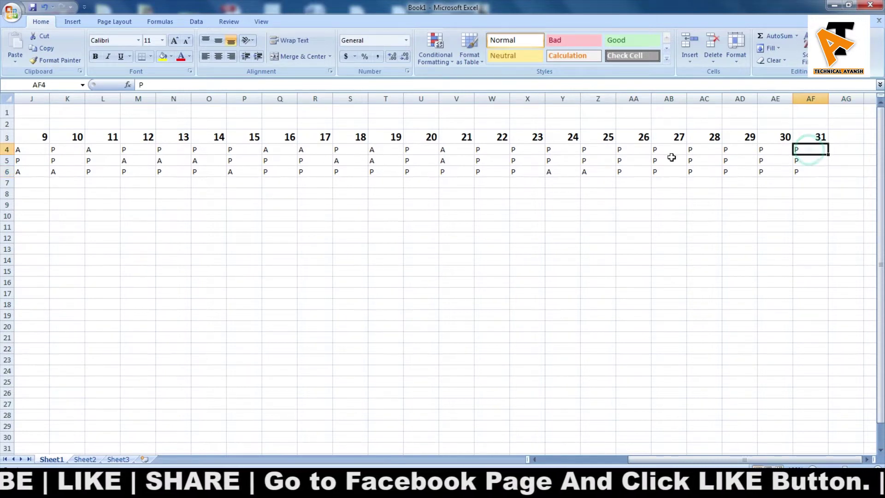
pyautogui.moveTo(670, 460); pyautogui.dragTo(540, 460)
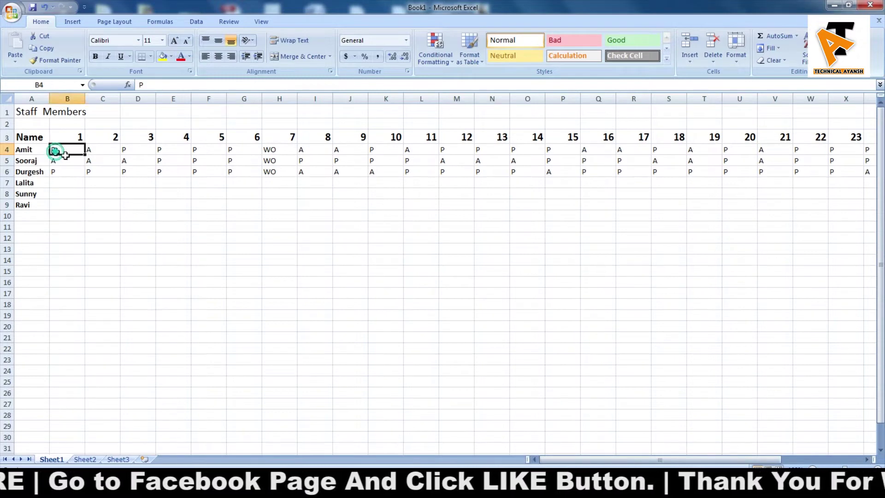
pyautogui.moveTo(55, 151); pyautogui.dragTo(232, 170)
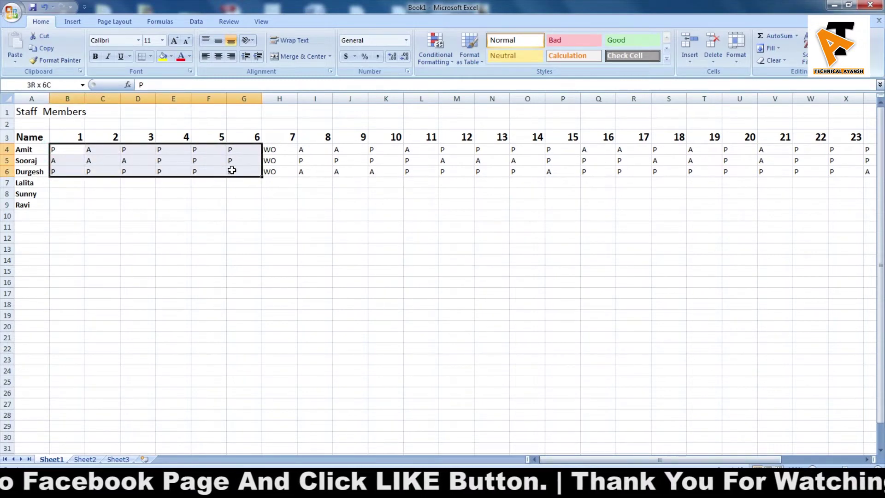
pyautogui.click(69, 185)
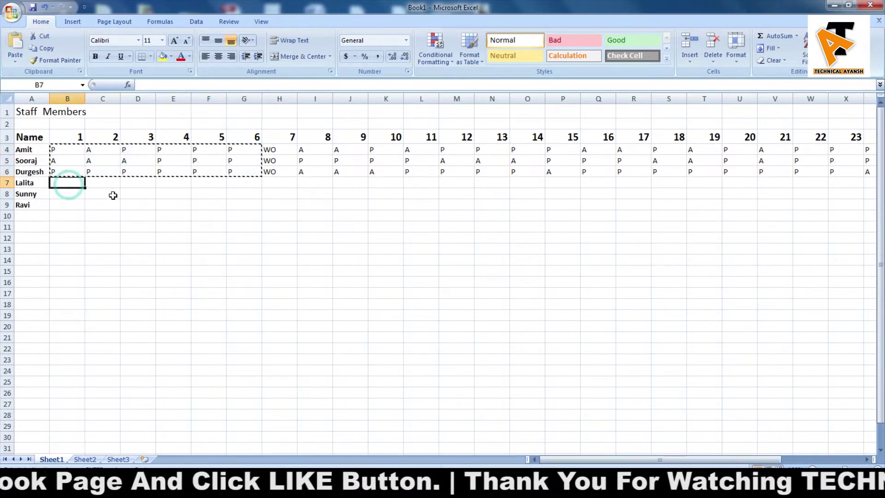
pyautogui.write('P\tA\tP\tP\tP\tP A\tA\tA\tP\tP\tP P\tP\tP\tP\tP\tP')
pyautogui.click(349, 196)
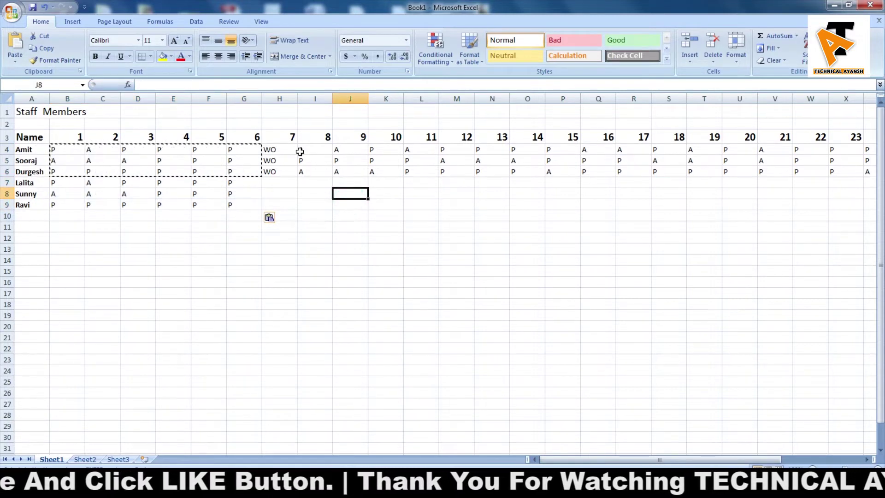
# - Copy the day 14–18 marks into I7:M9 and the day 10–13 marks into N7:Q9
pyautogui.moveTo(524, 151); pyautogui.dragTo(656, 172)
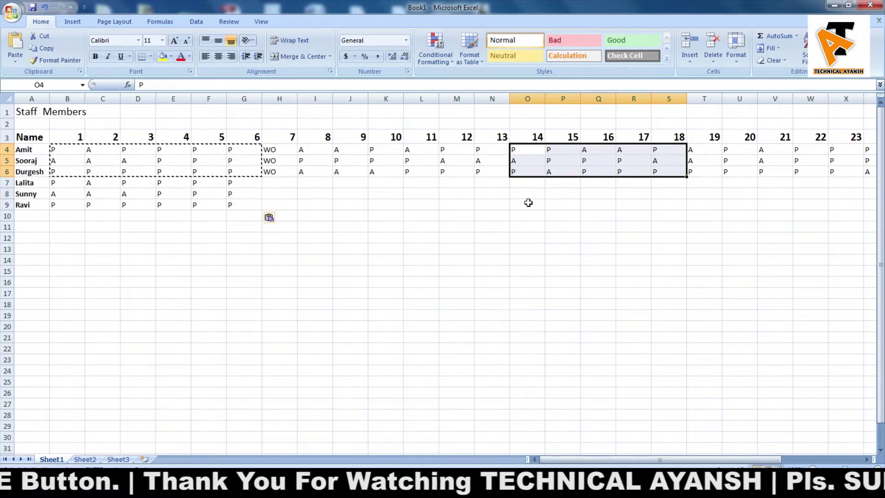
pyautogui.hotkey('ctrl', 'c')
pyautogui.click(307, 184)
pyautogui.hotkey('ctrl', 'v')
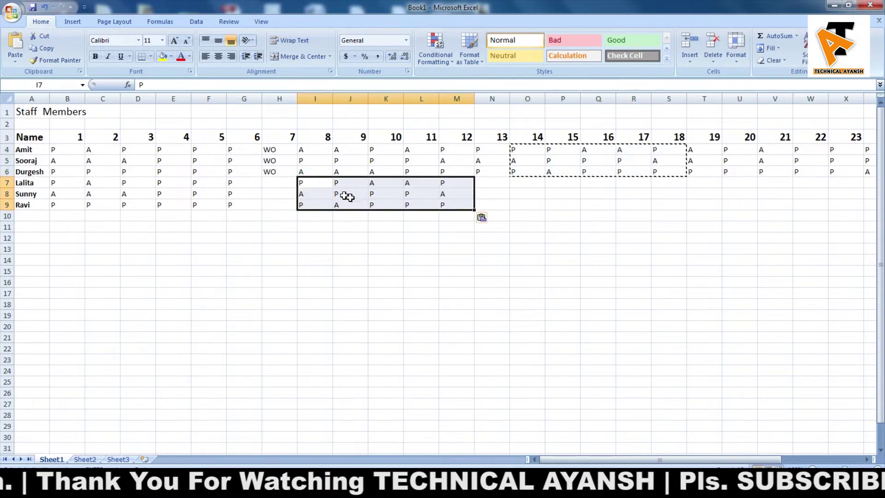
pyautogui.click(527, 205)
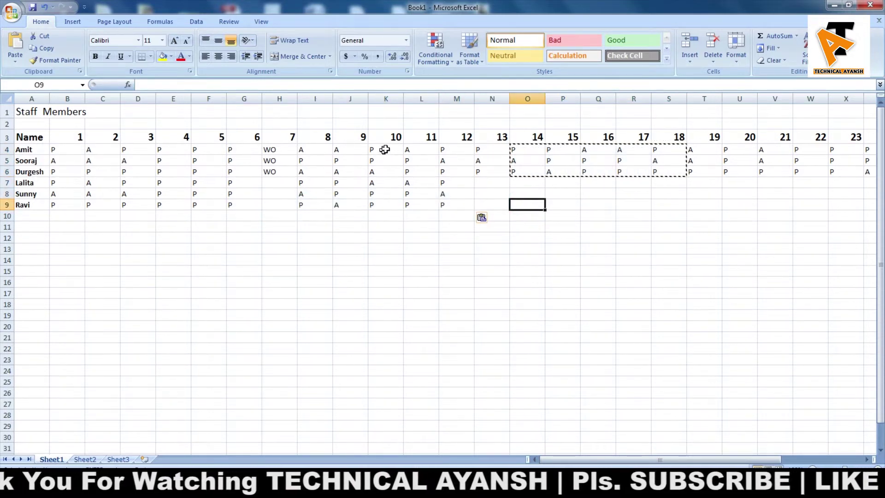
pyautogui.moveTo(374, 150); pyautogui.dragTo(492, 171)
pyautogui.hotkey('ctrl', 'c')
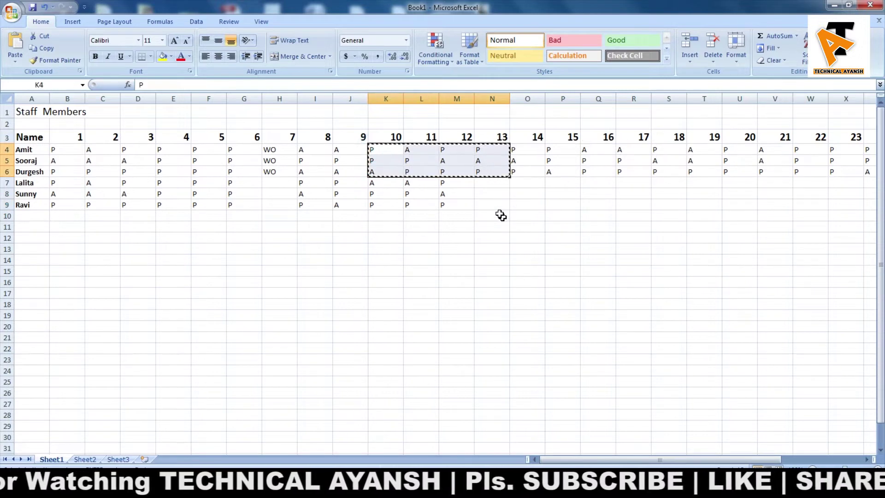
pyautogui.click(493, 184)
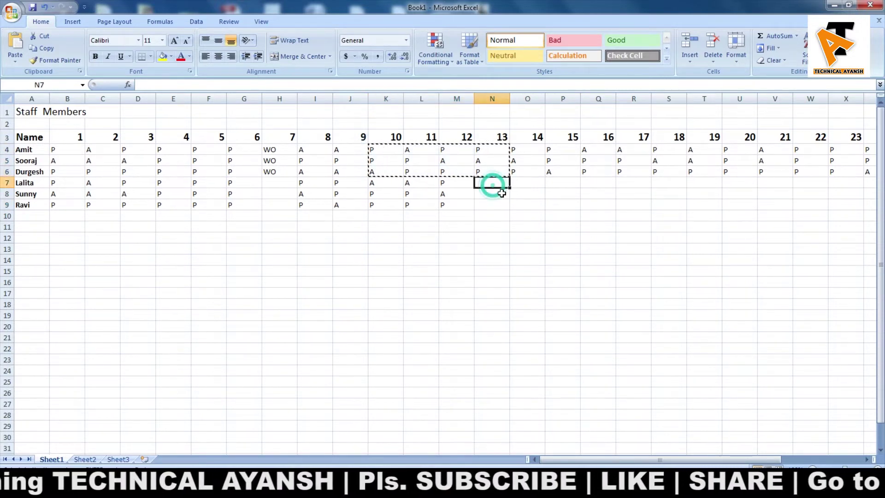
pyautogui.hotkey('ctrl', 'v')
# - Fill gaps around day 17 in rows 7–9 by copying K7:M8 and four row 9 marks
pyautogui.click(385, 227)
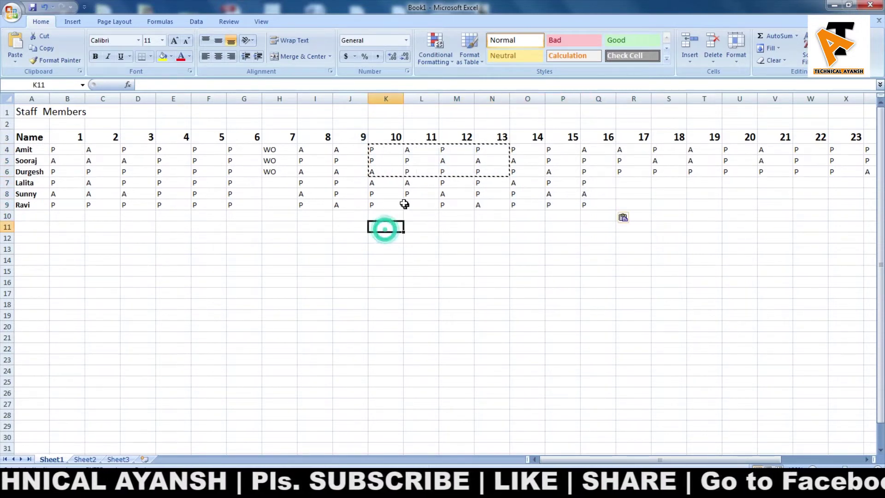
pyautogui.moveTo(372, 183); pyautogui.dragTo(455, 191)
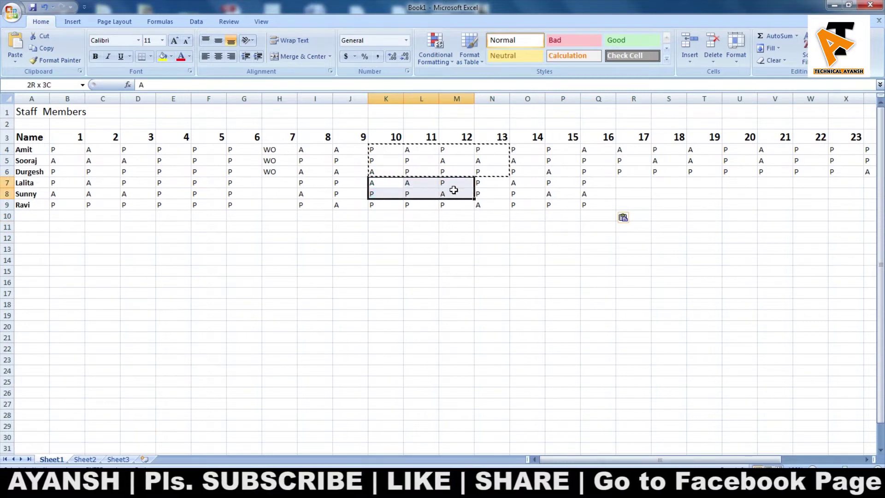
pyautogui.hotkey('ctrl', 'c')
pyautogui.click(637, 193)
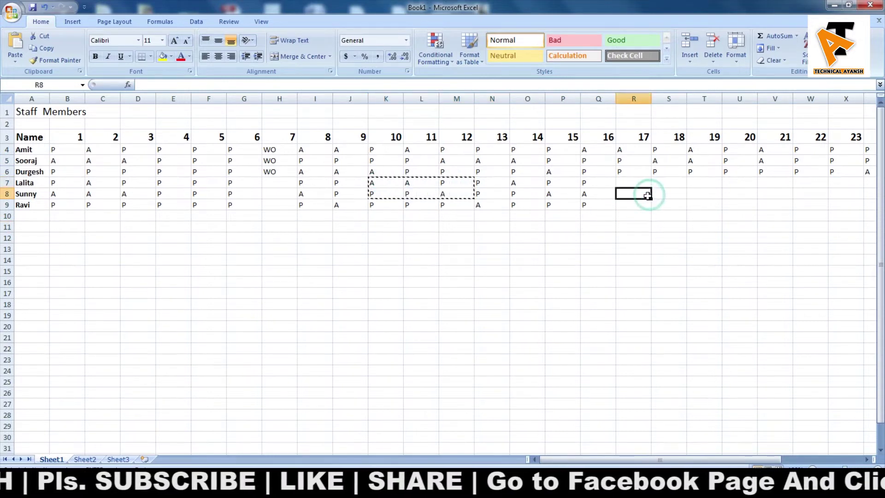
pyautogui.hotkey('ctrl', 'v')
pyautogui.click(634, 182)
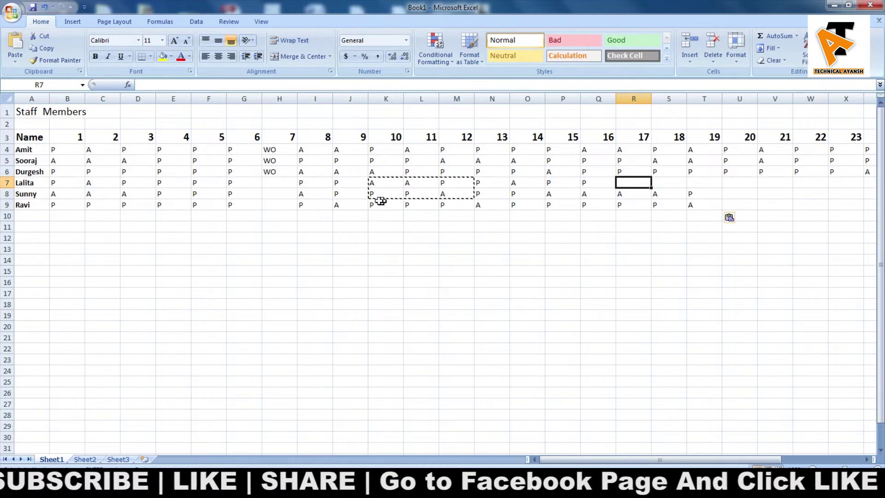
pyautogui.moveTo(373, 204); pyautogui.dragTo(478, 205)
pyautogui.hotkey('ctrl', 'c')
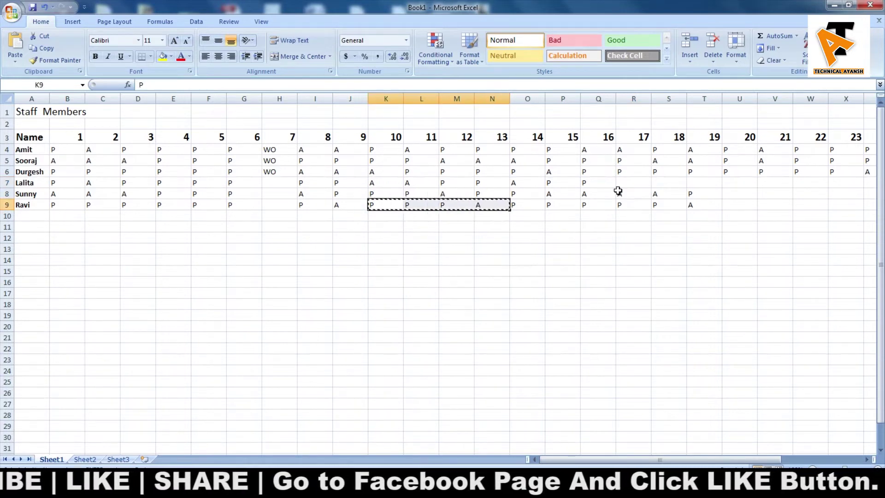
pyautogui.click(627, 182)
pyautogui.hotkey('ctrl', 'v')
pyautogui.click(712, 205)
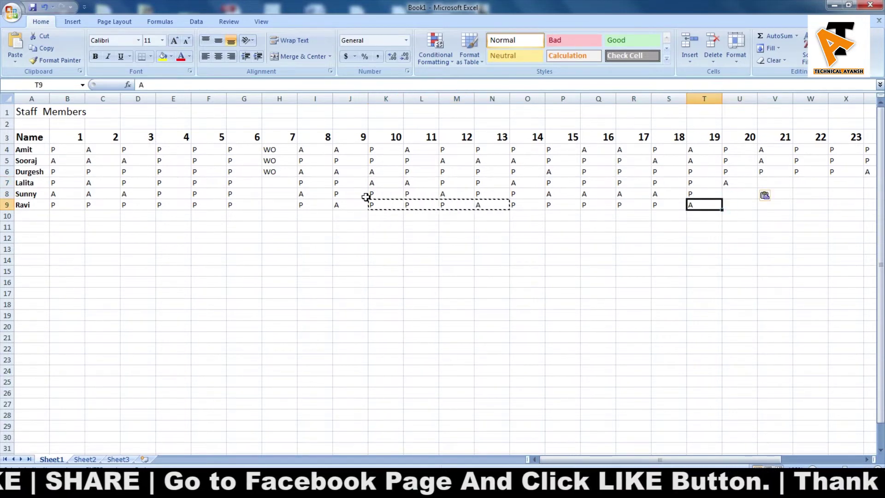
# - Copy the day 9–13 block from rows 7–9 into days 20–24 and days 25–29
pyautogui.moveTo(335, 151); pyautogui.dragTo(431, 205)
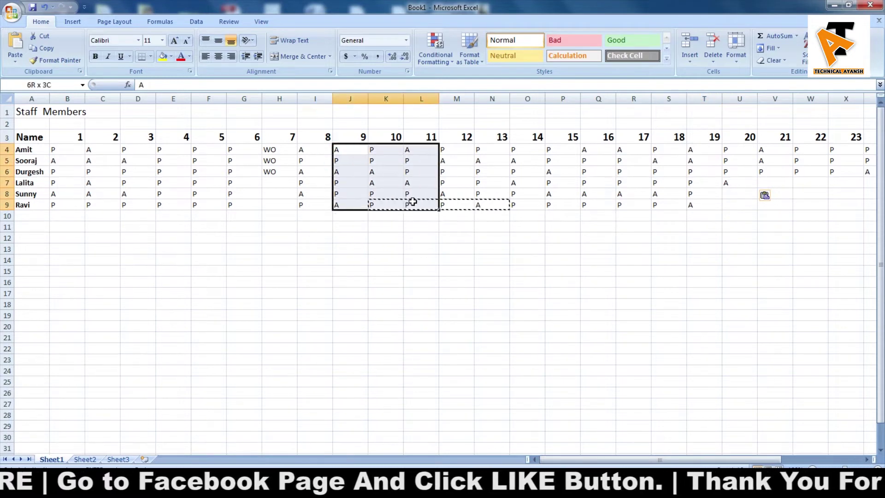
pyautogui.click(335, 182)
pyautogui.moveTo(335, 181); pyautogui.dragTo(489, 205)
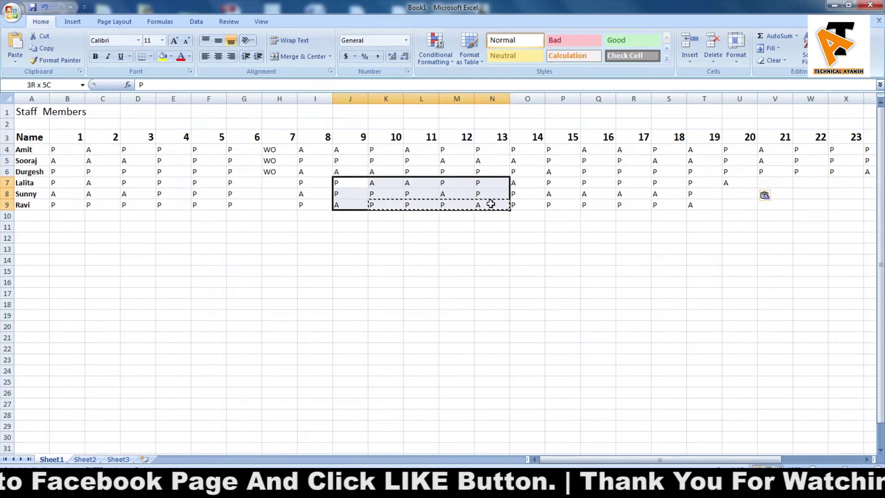
pyautogui.hotkey('ctrl', 'c')
pyautogui.click(729, 182)
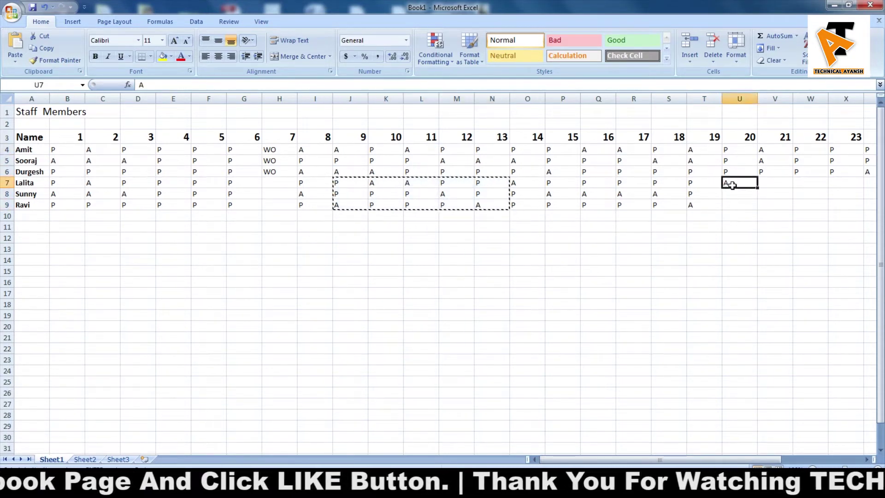
pyautogui.hotkey('ctrl', 'v')
pyautogui.moveTo(602, 460); pyautogui.dragTo(682, 460)
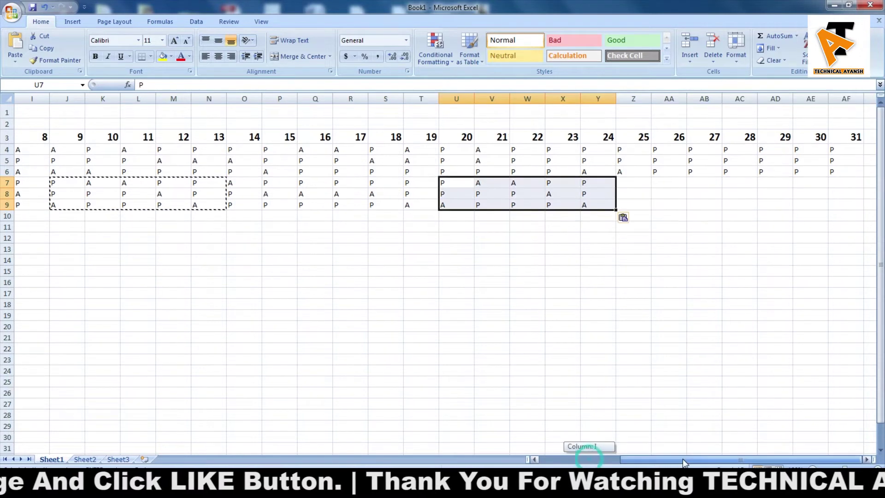
pyautogui.click(628, 184)
pyautogui.hotkey('ctrl', 'v')
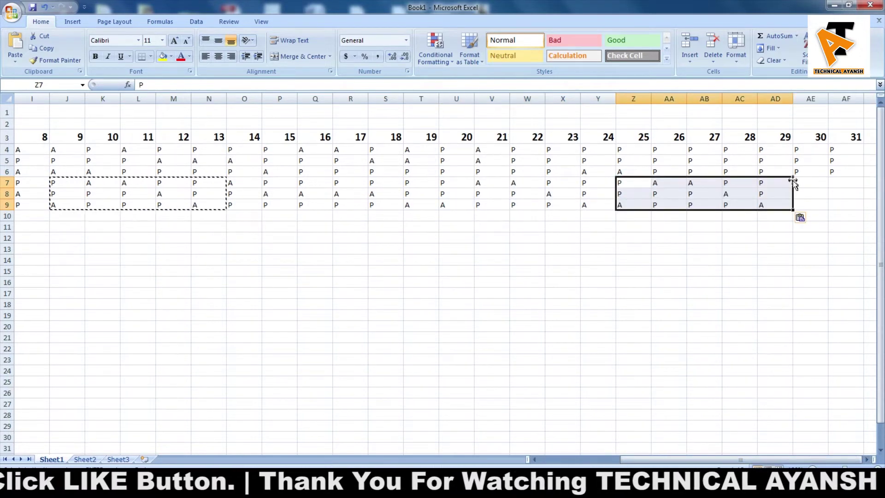
# - Paste P marks for days 28–30 into rows 7–9 and type A, A, P for day 31
pyautogui.moveTo(676, 160); pyautogui.dragTo(733, 170)
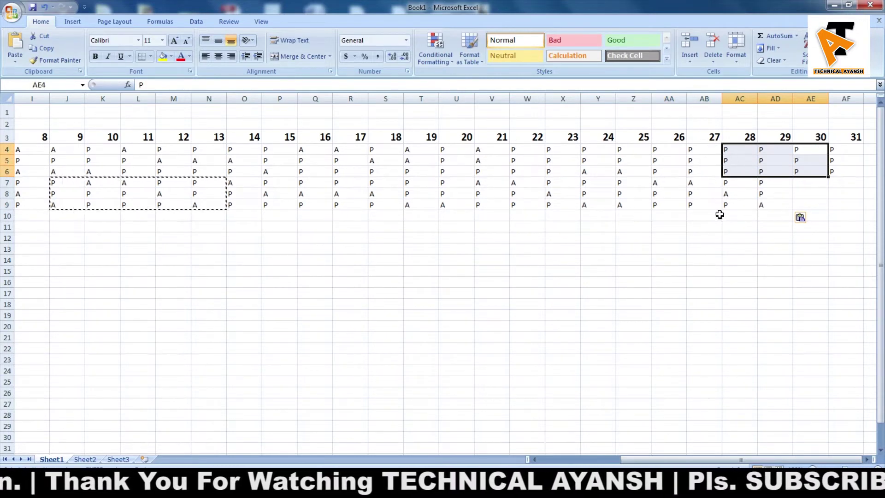
pyautogui.hotkey('ctrl', 'c')
pyautogui.click(731, 183)
pyautogui.hotkey('ctrl', 'v')
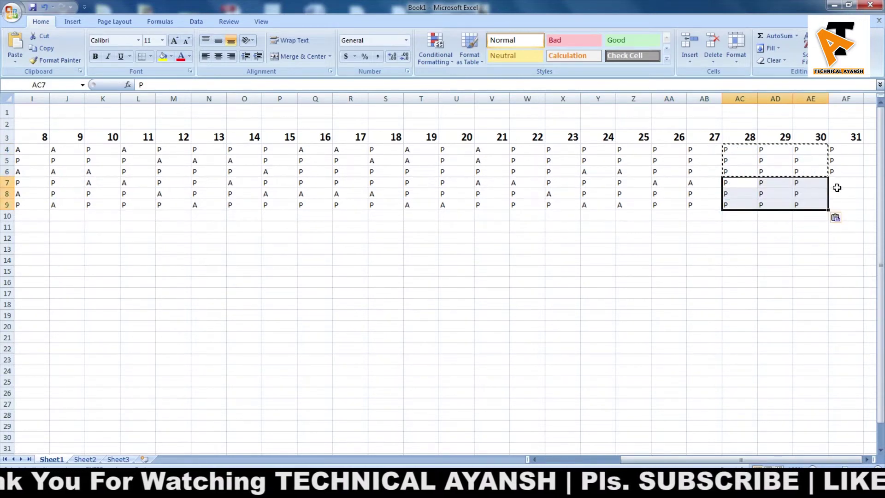
pyautogui.click(838, 183)
pyautogui.write('A')
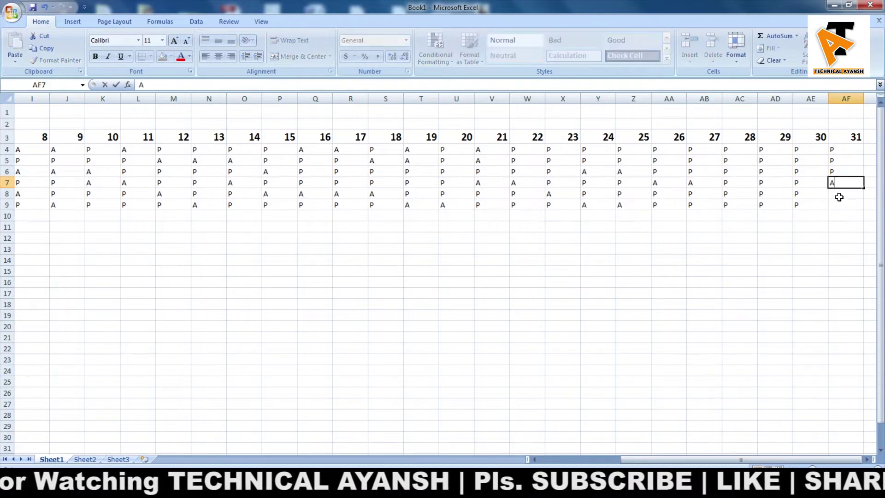
pyautogui.press('Return')
pyautogui.write('A')
pyautogui.press('Return')
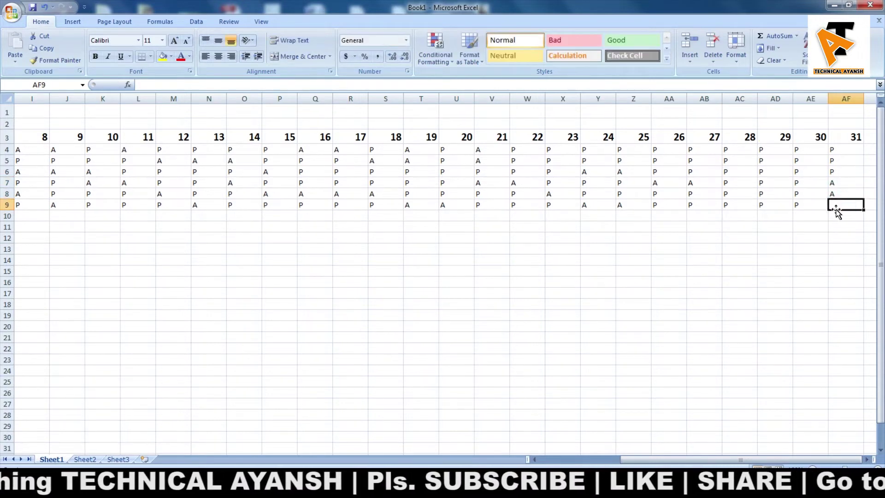
pyautogui.write('P')
pyautogui.click(816, 225)
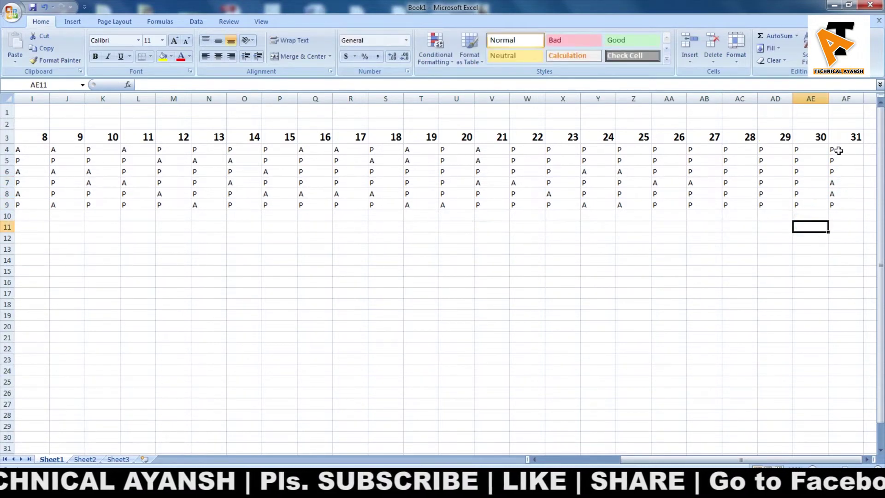
# - Select B3:AF9 and apply Center alignment to all day numbers and marks
pyautogui.moveTo(853, 136); pyautogui.dragTo(72, 201)
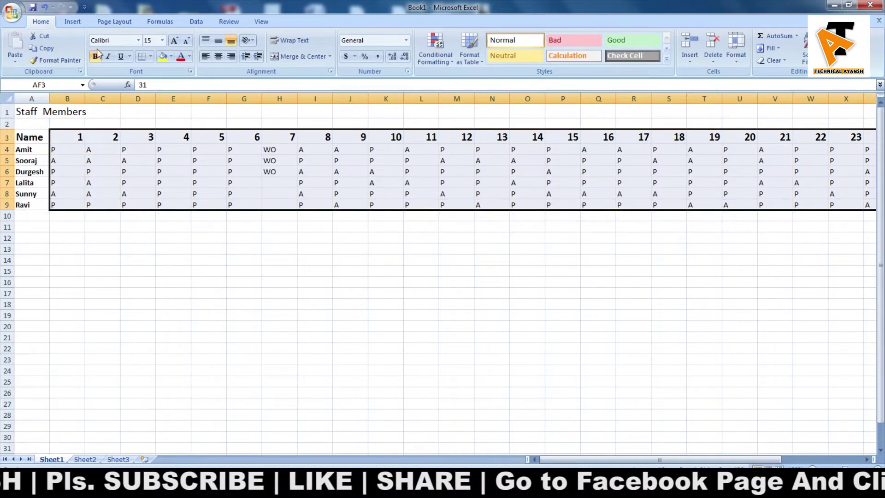
pyautogui.click(219, 57)
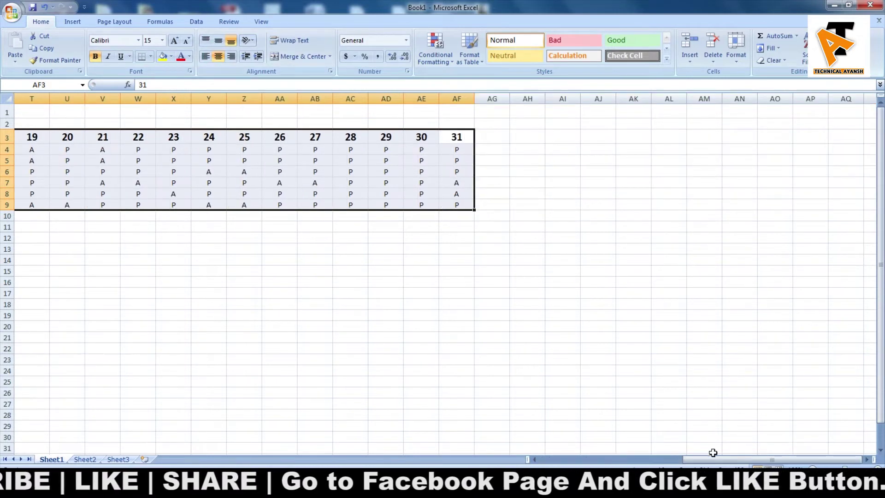
pyautogui.moveTo(751, 460); pyautogui.dragTo(498, 458)
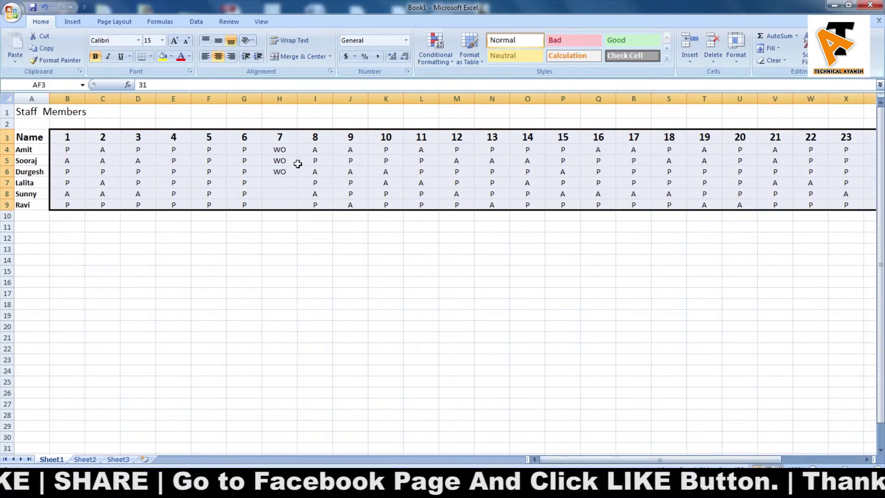
# - Copy the day 7 WO marks and paste them into the day 14, 21 and 28 columns
pyautogui.moveTo(282, 150); pyautogui.dragTo(299, 208)
pyautogui.hotkey('ctrl', 'c')
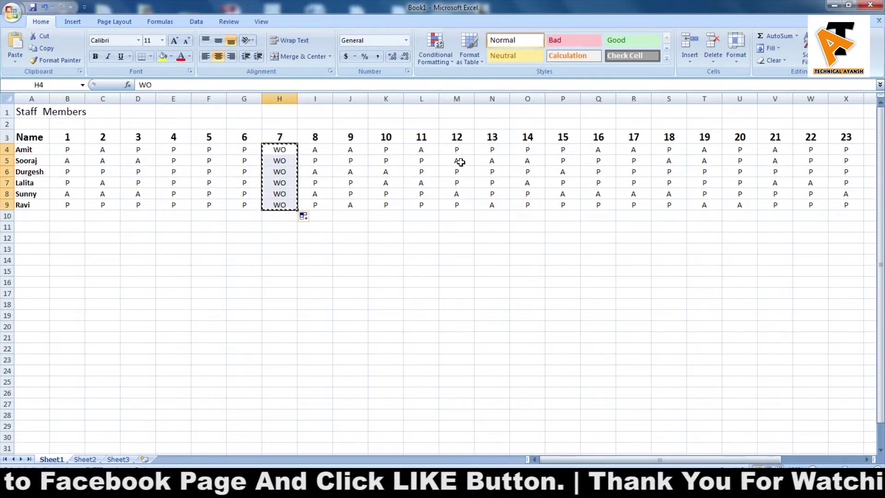
pyautogui.moveTo(539, 153); pyautogui.dragTo(527, 206)
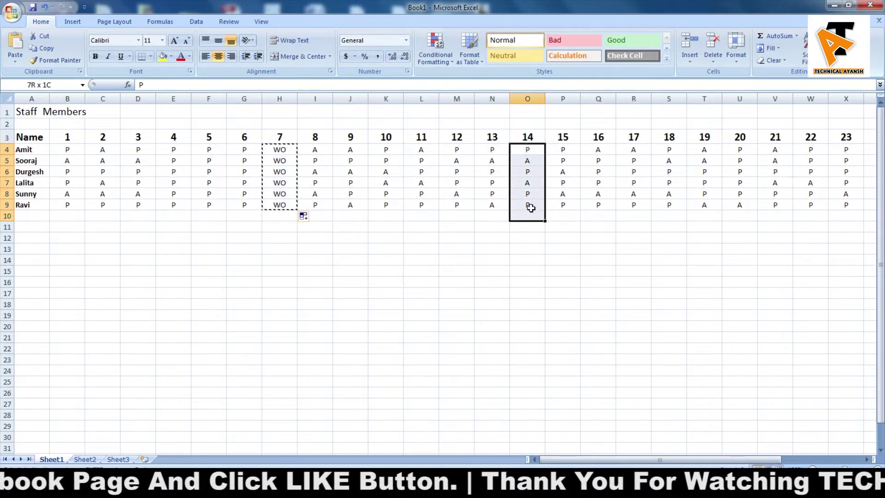
pyautogui.hotkey('ctrl', 'v')
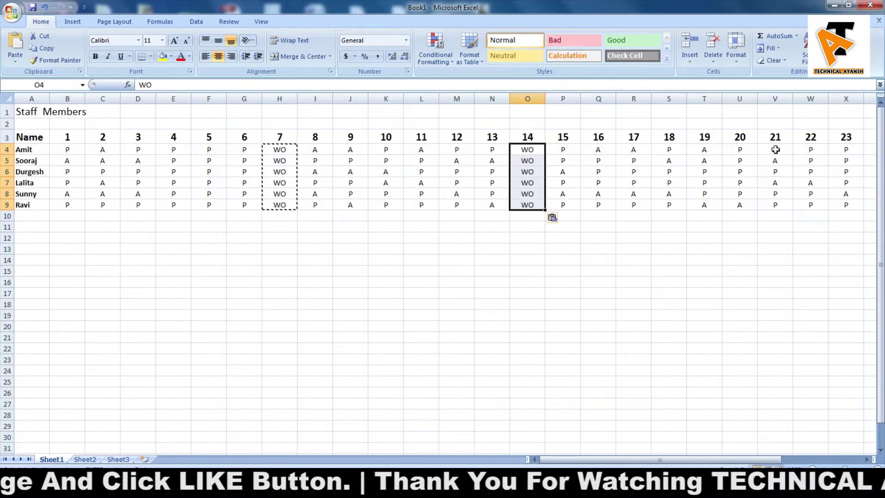
pyautogui.moveTo(775, 148); pyautogui.dragTo(780, 205)
pyautogui.hotkey('ctrl', 'v')
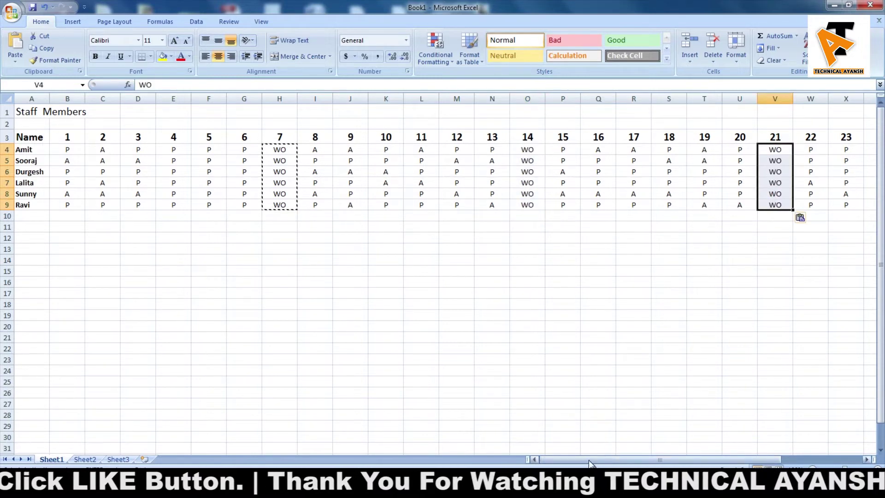
pyautogui.moveTo(659, 459); pyautogui.dragTo(730, 459)
pyautogui.moveTo(774, 152); pyautogui.dragTo(775, 205)
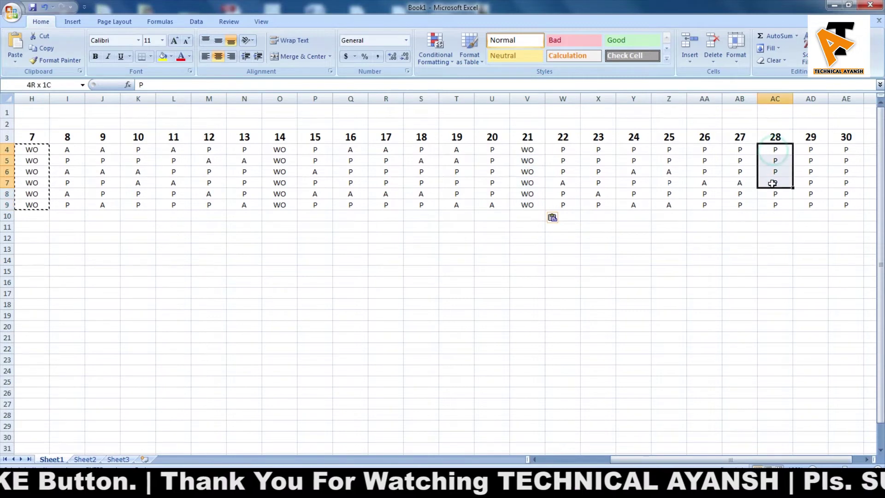
pyautogui.hotkey('ctrl', 'v')
pyautogui.click(619, 263)
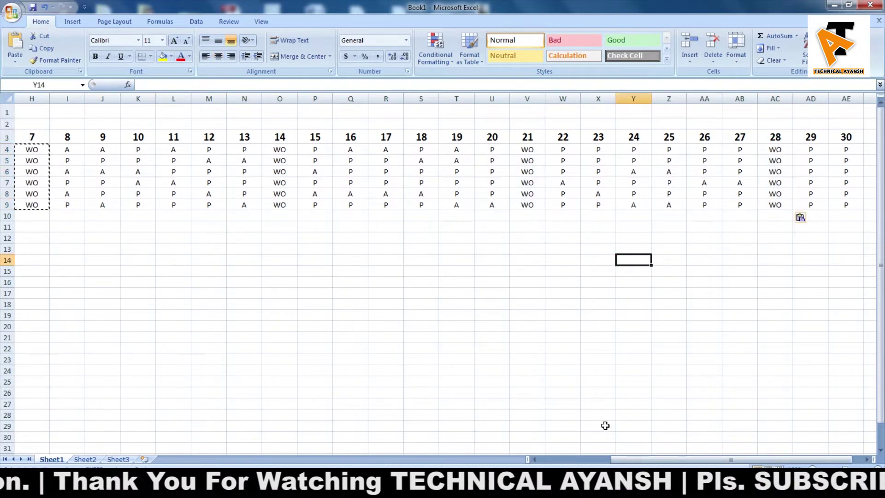
pyautogui.moveTo(731, 459); pyautogui.dragTo(659, 459)
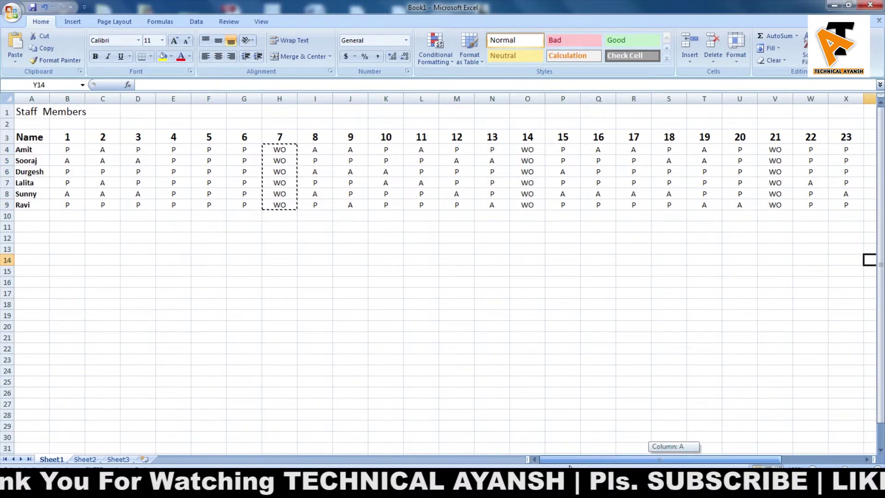
# - Click through several cells on the left side of the attendance table
pyautogui.click(134, 214)
pyautogui.click(75, 152)
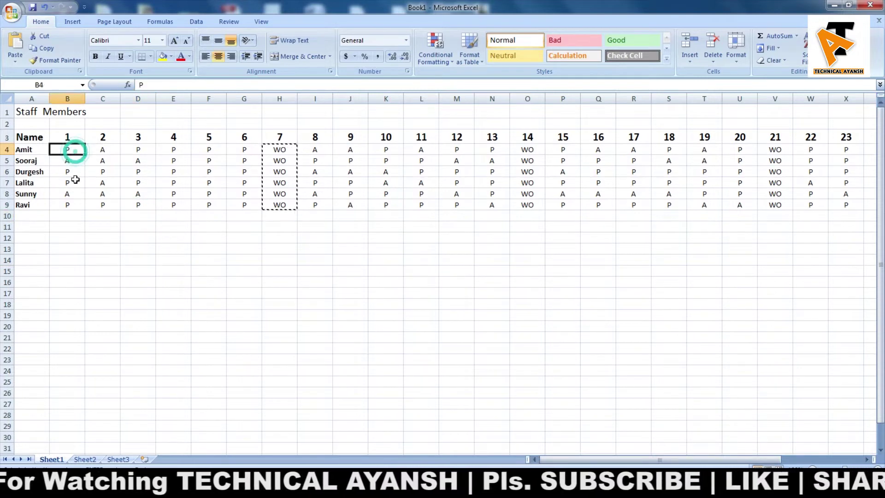
pyautogui.click(76, 196)
pyautogui.click(83, 202)
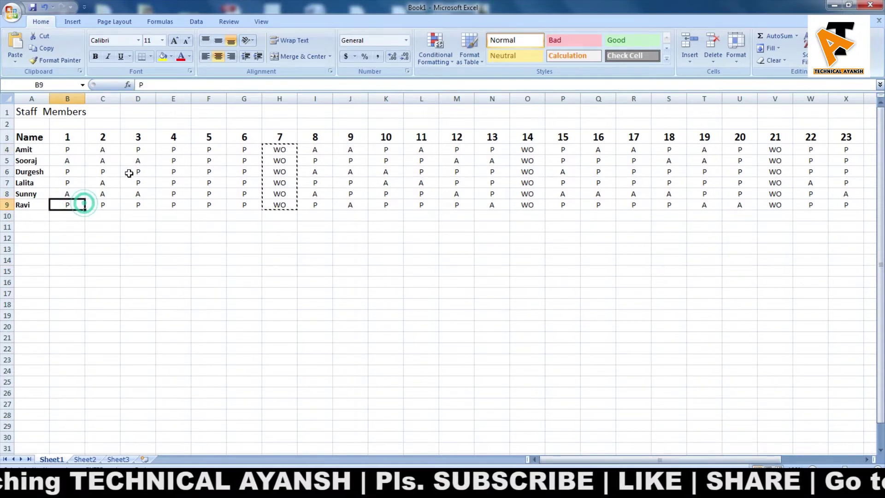
pyautogui.click(131, 172)
pyautogui.click(130, 217)
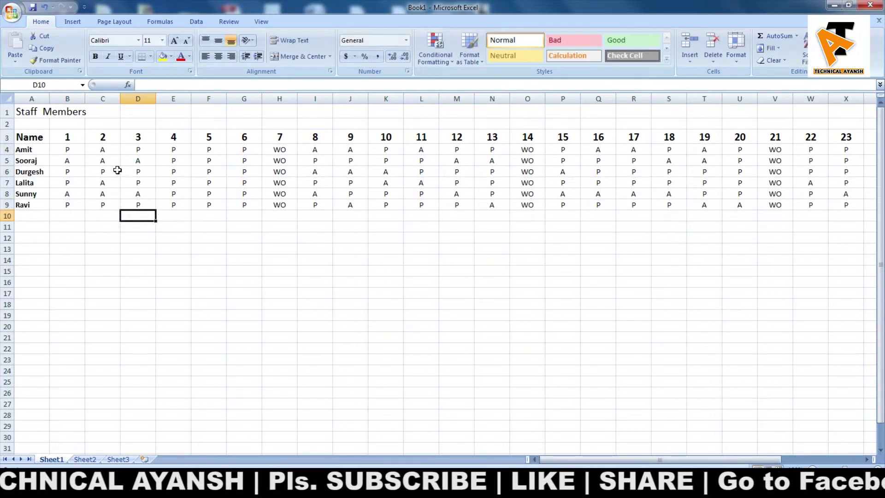
pyautogui.click(167, 216)
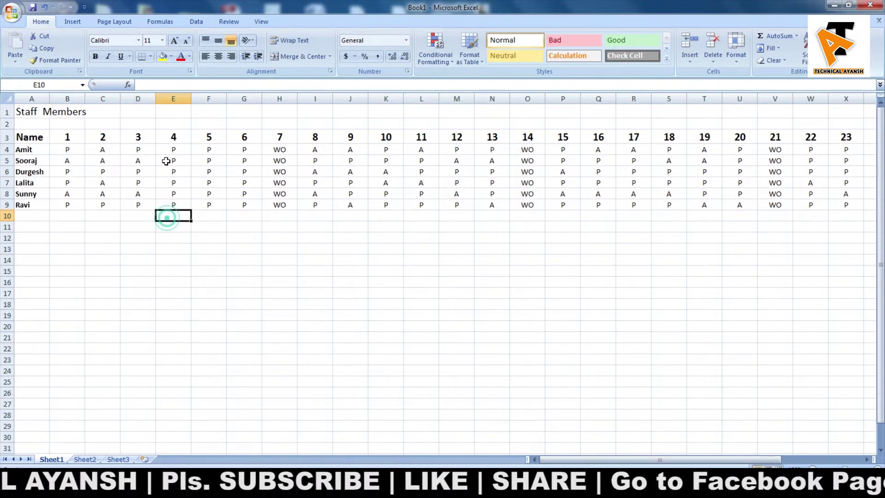
pyautogui.click(58, 112)
# - Select the grid B3:AF9, then view and dismiss the Home tab's Insert dropdown without choosing
pyautogui.moveTo(68, 137); pyautogui.dragTo(881, 220)
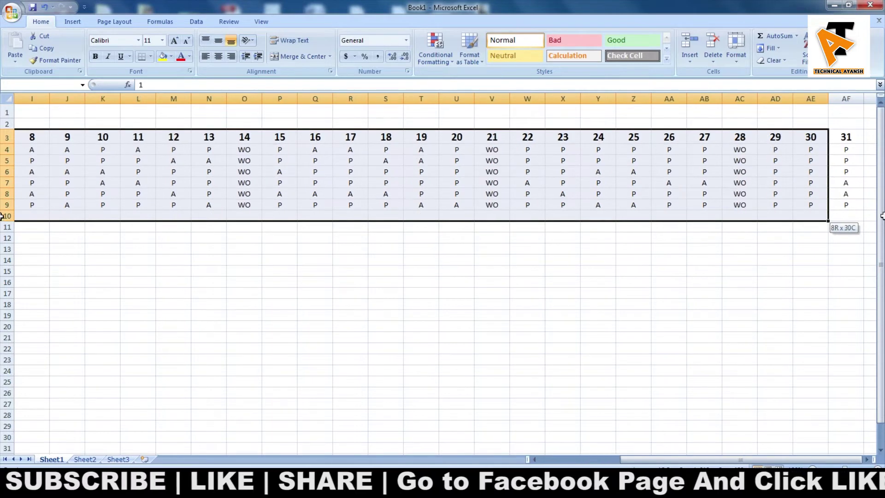
pyautogui.moveTo(881, 219); pyautogui.dragTo(819, 208)
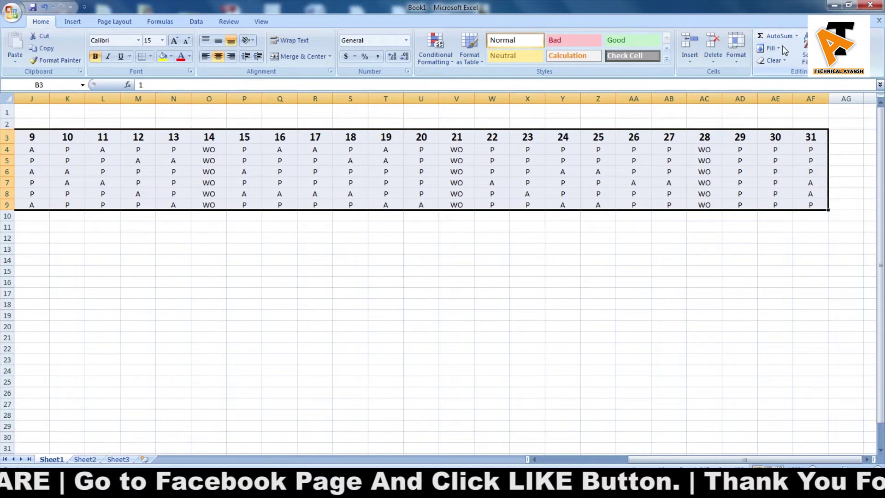
pyautogui.click(692, 62)
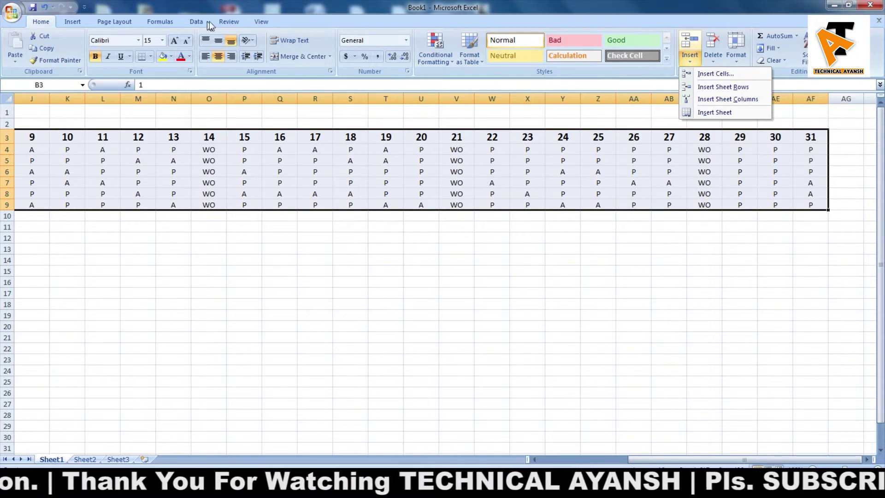
pyautogui.click(423, 23)
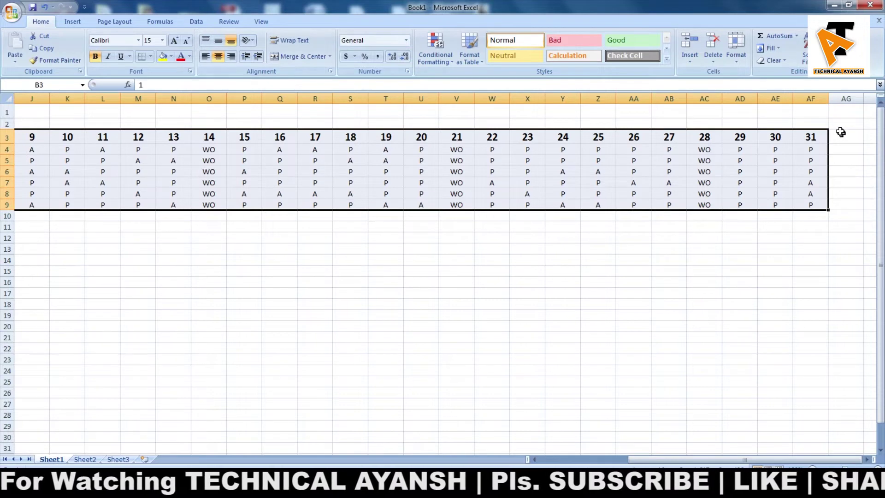
# - Narrow day columns B through AF to fit their contents, then select row 1 across A1:AF1
pyautogui.moveTo(829, 98); pyautogui.dragTo(172, 99)
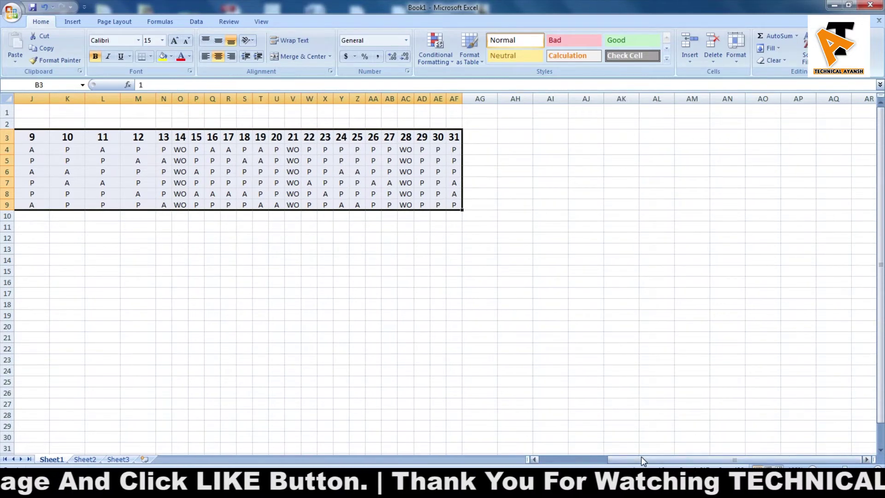
pyautogui.moveTo(643, 459); pyautogui.dragTo(575, 460)
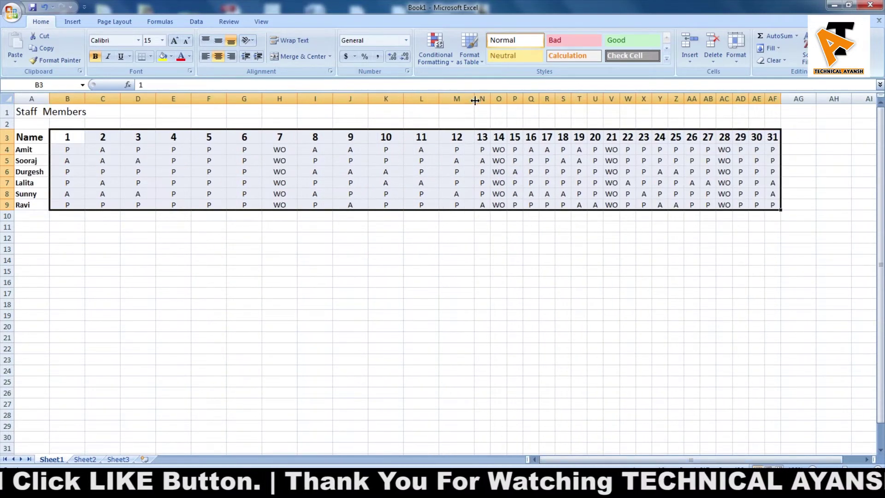
pyautogui.moveTo(475, 101); pyautogui.dragTo(60, 99)
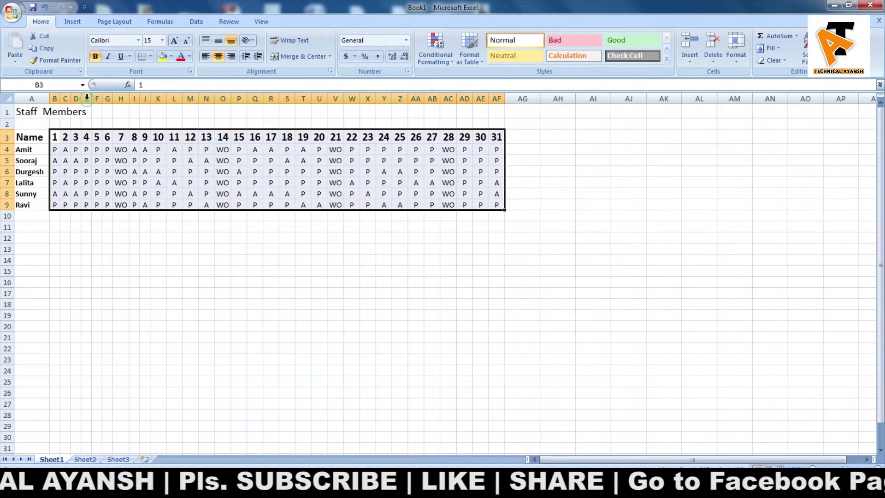
pyautogui.click(519, 273)
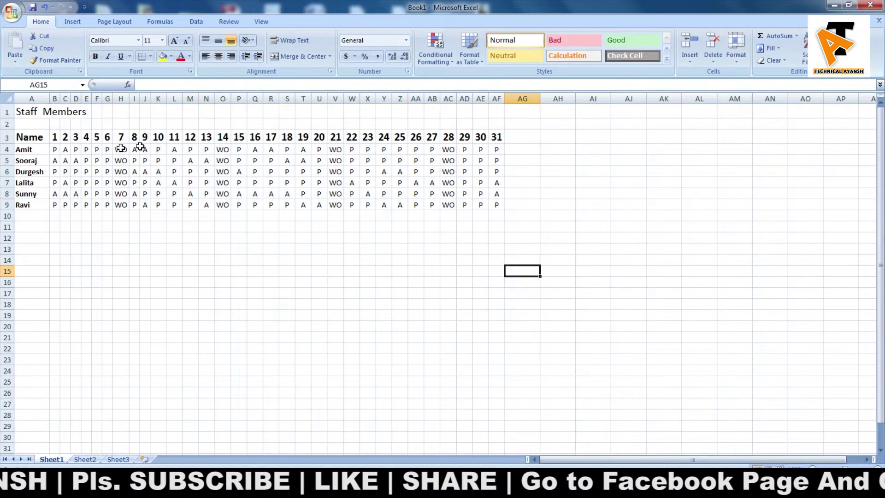
pyautogui.moveTo(44, 115); pyautogui.dragTo(485, 115)
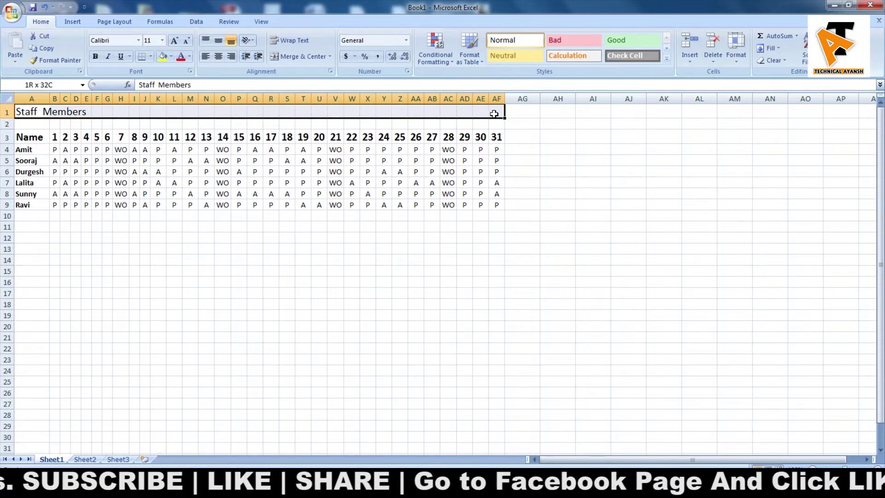
# - Merge A1:AF1 into one cell using Merge cells in the Format Cells alignment settings
pyautogui.hotkey('ctrl', '1')
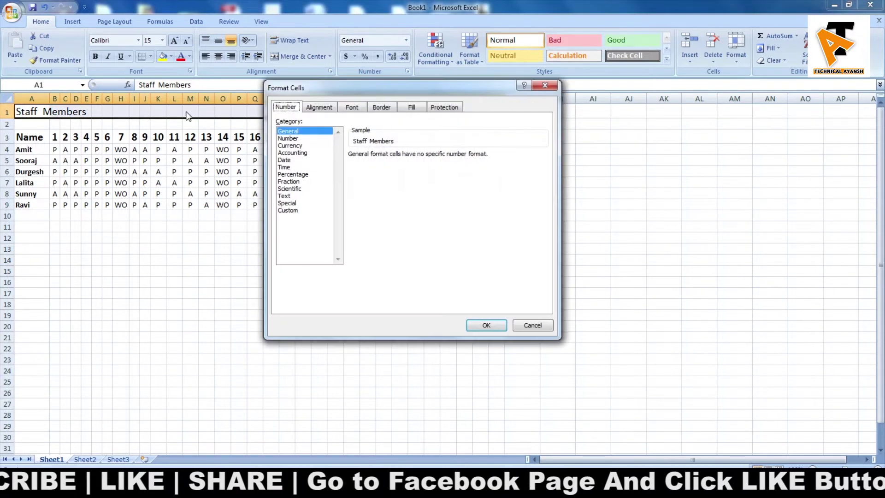
pyautogui.click(309, 211)
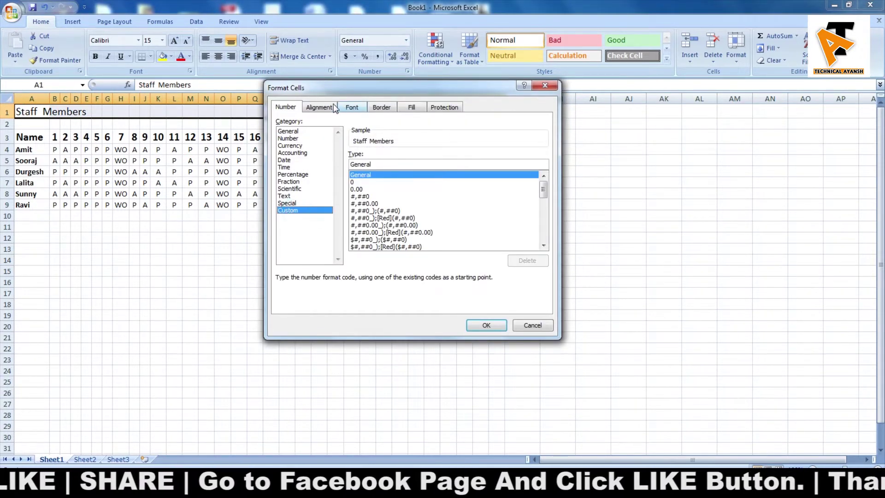
pyautogui.click(352, 108)
pyautogui.click(286, 107)
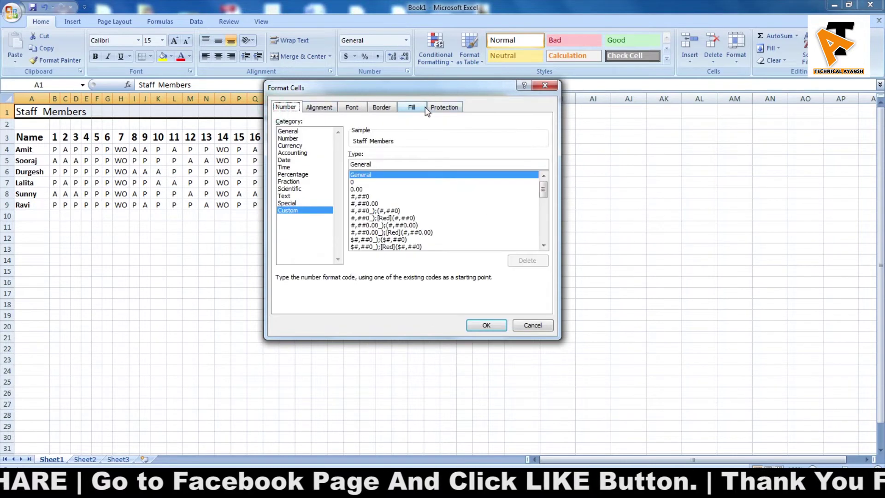
pyautogui.click(412, 107)
pyautogui.click(286, 107)
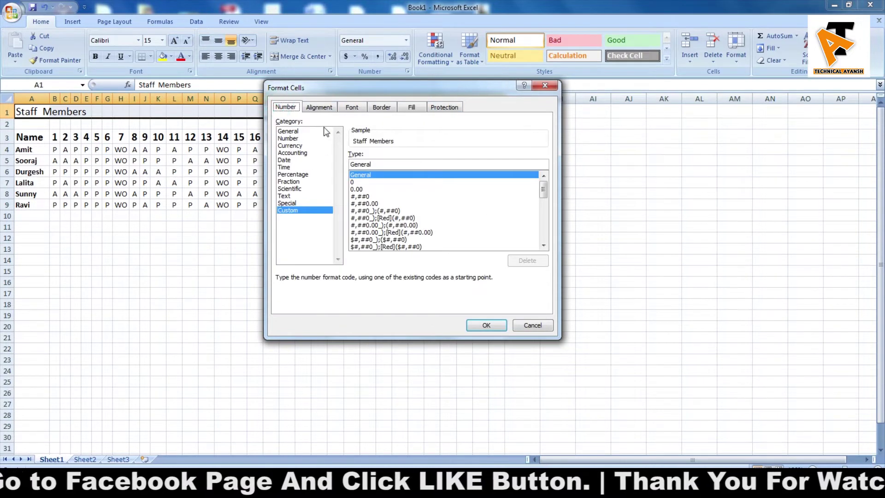
pyautogui.click(323, 109)
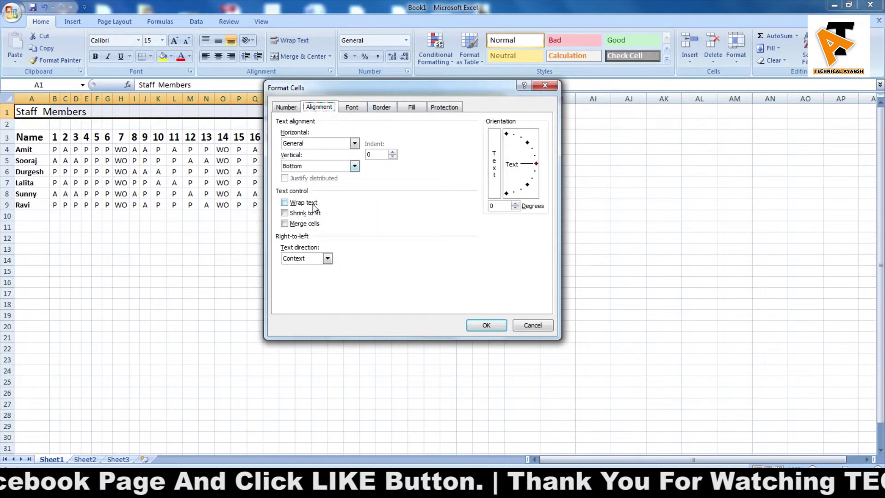
pyautogui.click(307, 144)
pyautogui.click(453, 142)
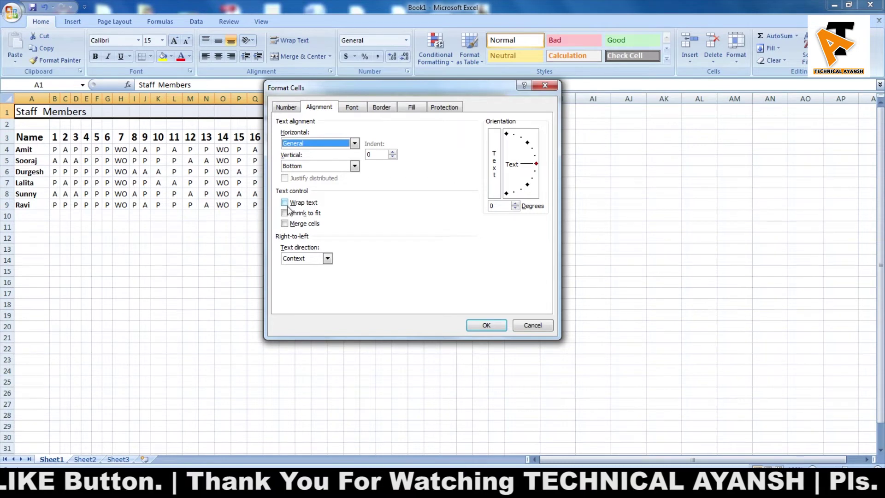
pyautogui.click(285, 223)
pyautogui.click(499, 326)
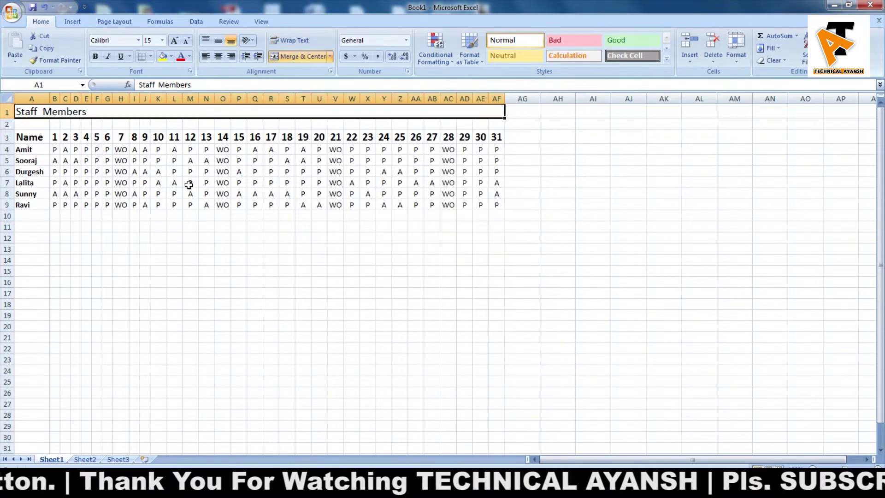
# - Centre Staff Members in the merged title cell and fill it yellow
pyautogui.hotkey('ctrl', 'c')
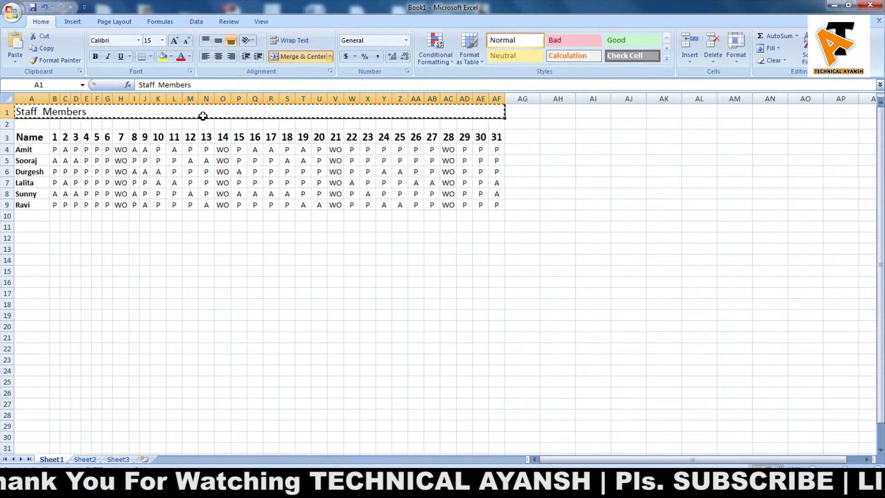
pyautogui.click(218, 214)
pyautogui.click(229, 112)
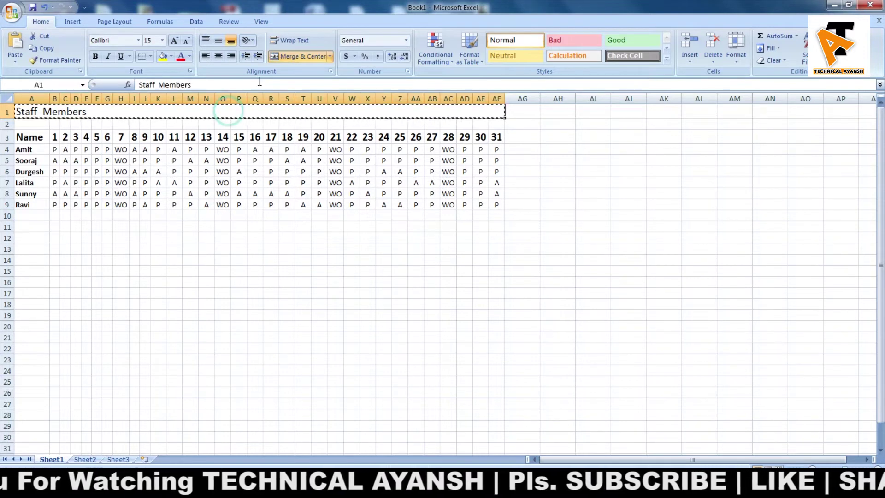
pyautogui.click(219, 56)
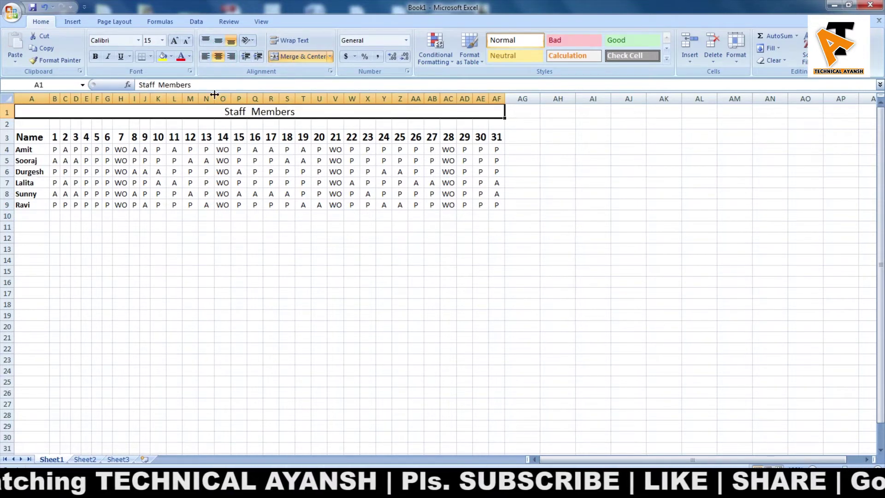
pyautogui.click(162, 56)
# - Fill the header row A3:AF3 (Name and days 1–31) yellow
pyautogui.click(303, 238)
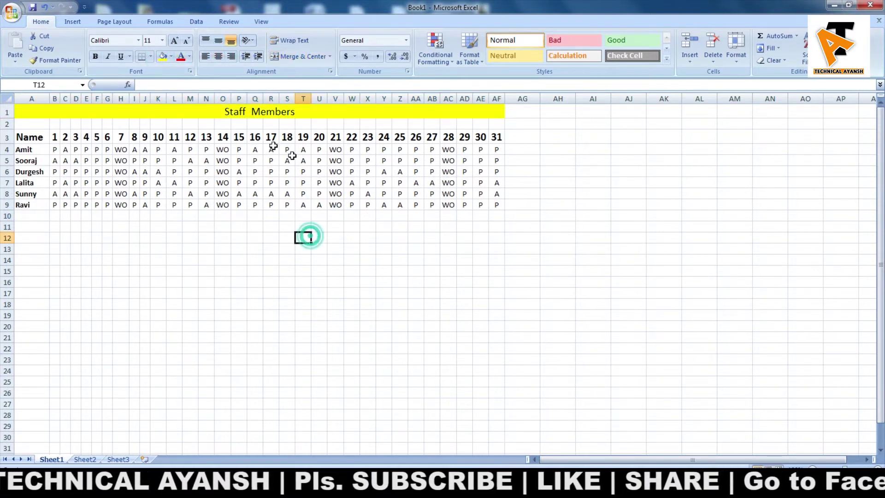
pyautogui.moveTo(28, 137); pyautogui.dragTo(495, 142)
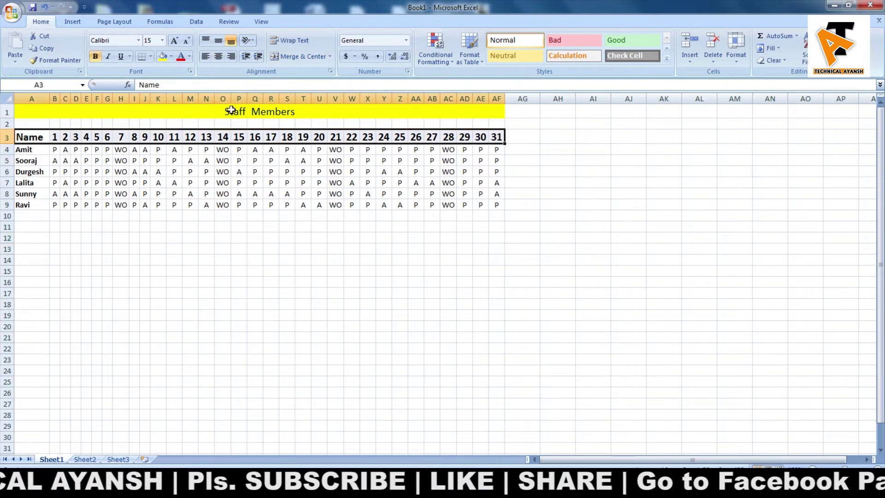
pyautogui.click(162, 56)
pyautogui.click(279, 272)
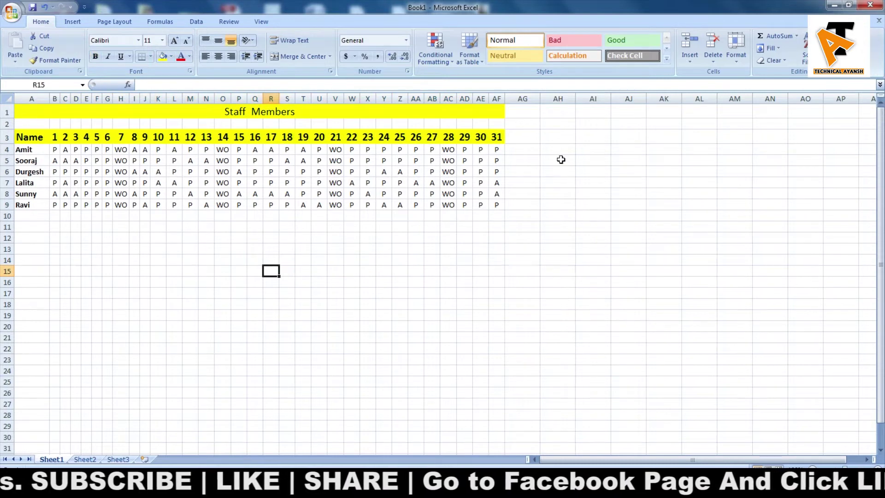
# - Select cell AH3 just right of the table for a new heading
pyautogui.click(535, 136)
pyautogui.click(562, 137)
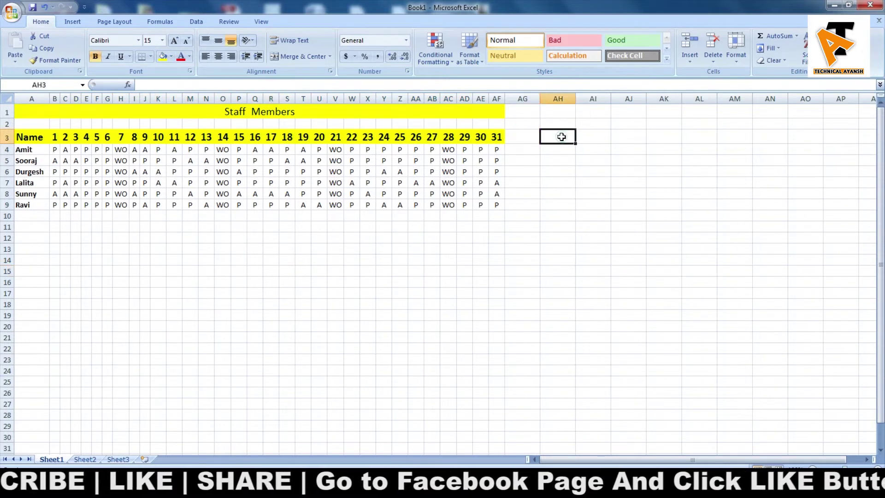
pyautogui.click(535, 136)
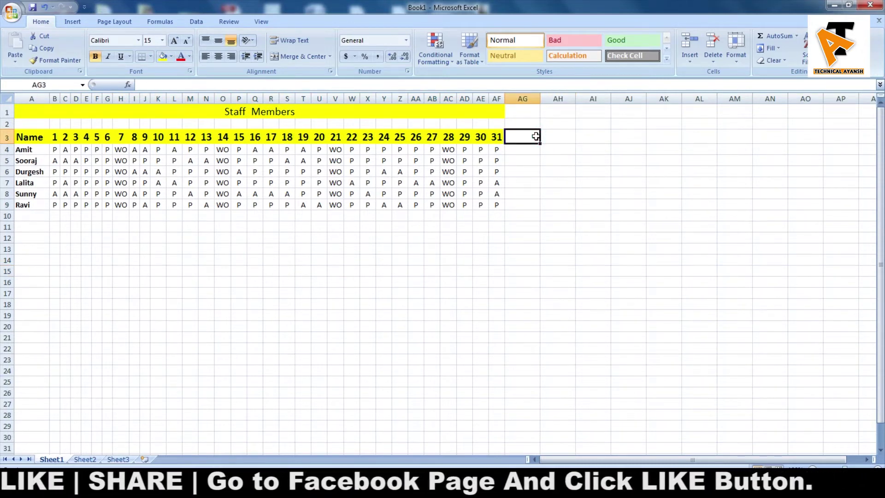
pyautogui.click(553, 137)
# - Enter the heading 'Total Days' in AH3 and widen column AH to fit it
pyautogui.write('tal Da')
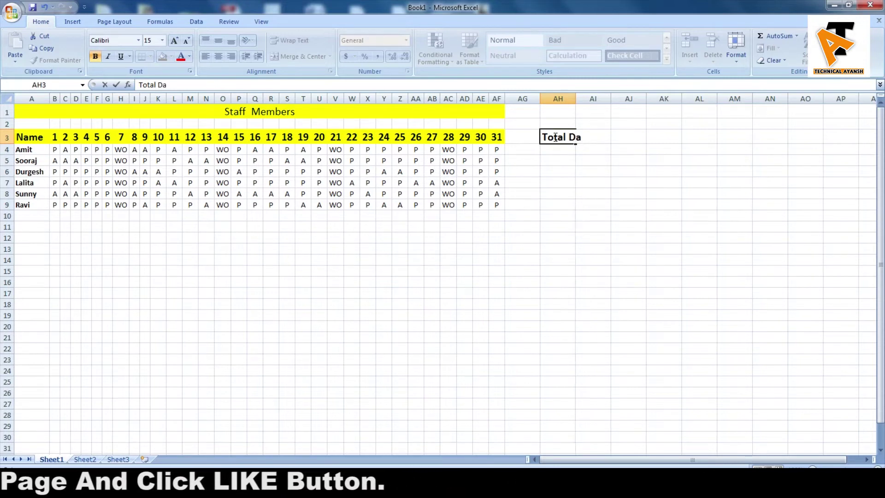
pyautogui.write('ys')
pyautogui.press('Return')
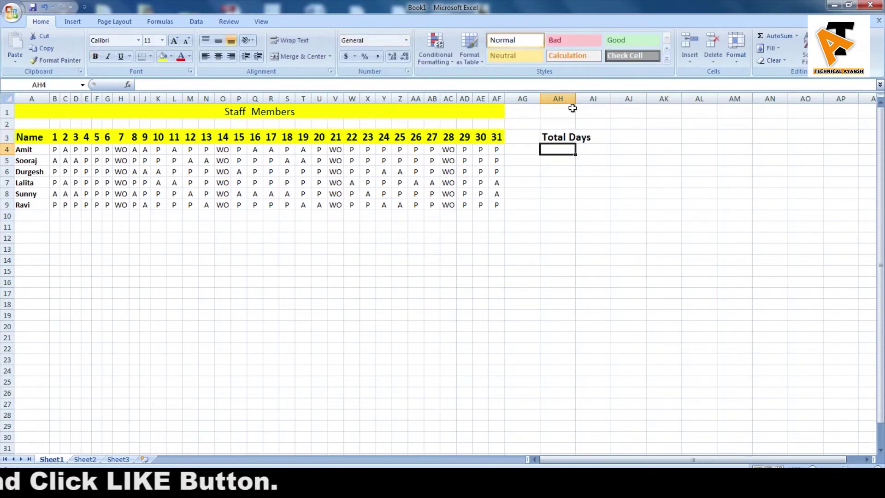
pyautogui.moveTo(577, 99); pyautogui.dragTo(595, 99)
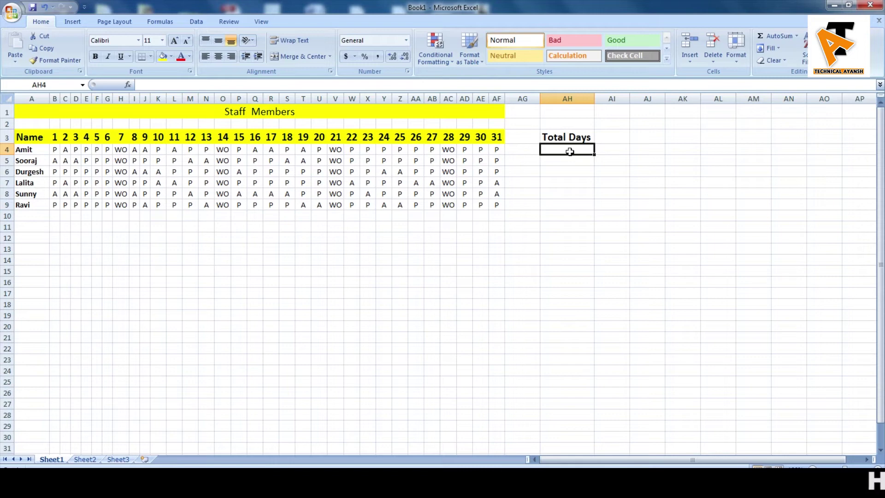
pyautogui.write('=')
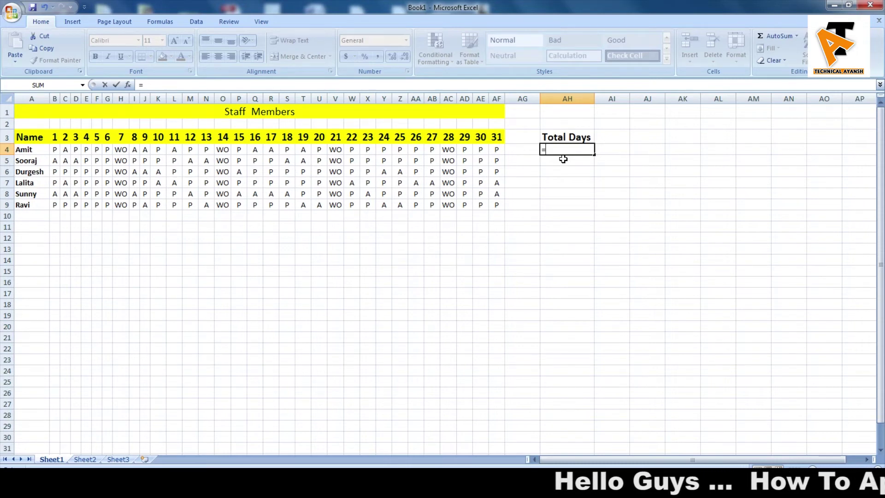
# - Enter =countif(B4:AF4,"P") in AH4, giving 20 present days
pyautogui.write('coun')
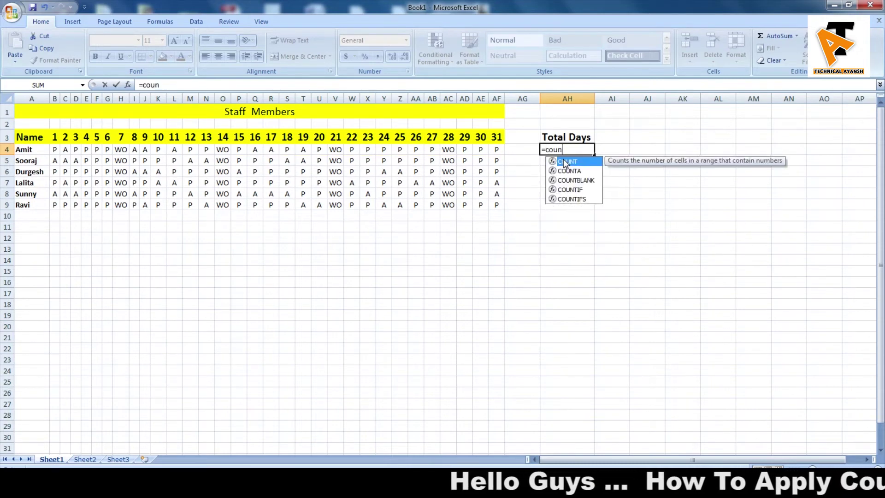
pyautogui.write('tif')
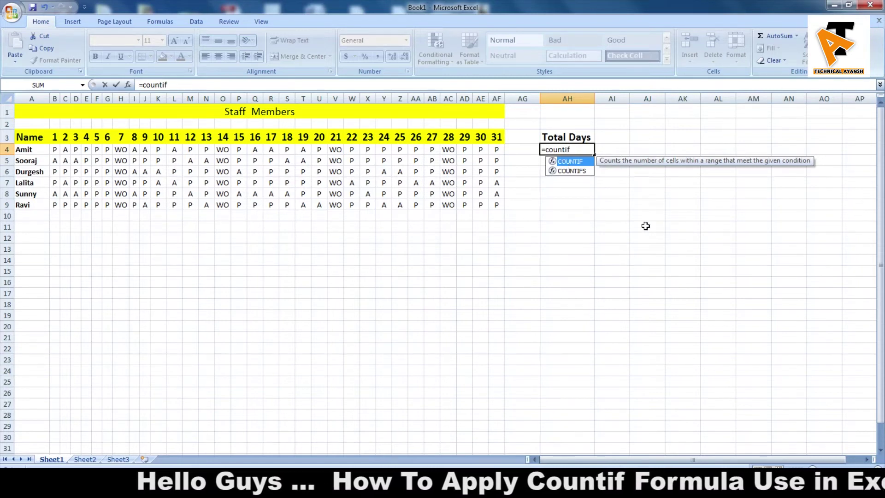
pyautogui.write('(')
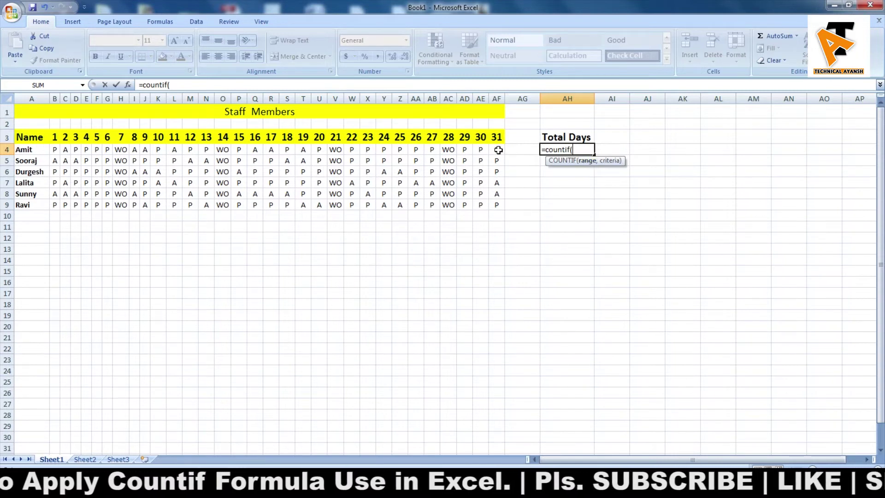
pyautogui.moveTo(498, 149); pyautogui.dragTo(144, 149)
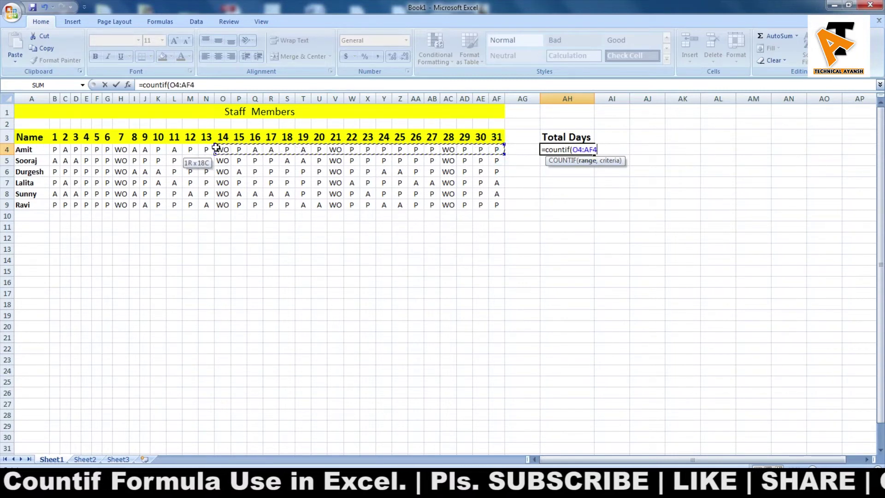
pyautogui.moveTo(145, 149); pyautogui.dragTo(54, 150)
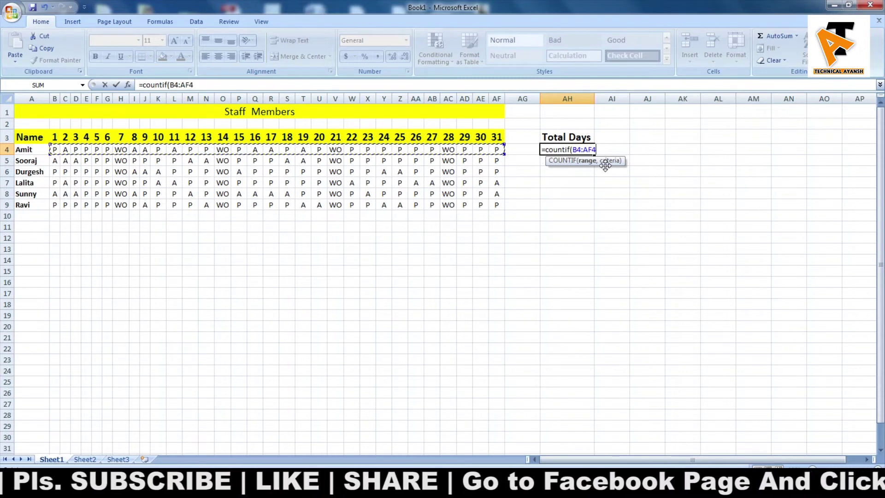
pyautogui.write(',"P')
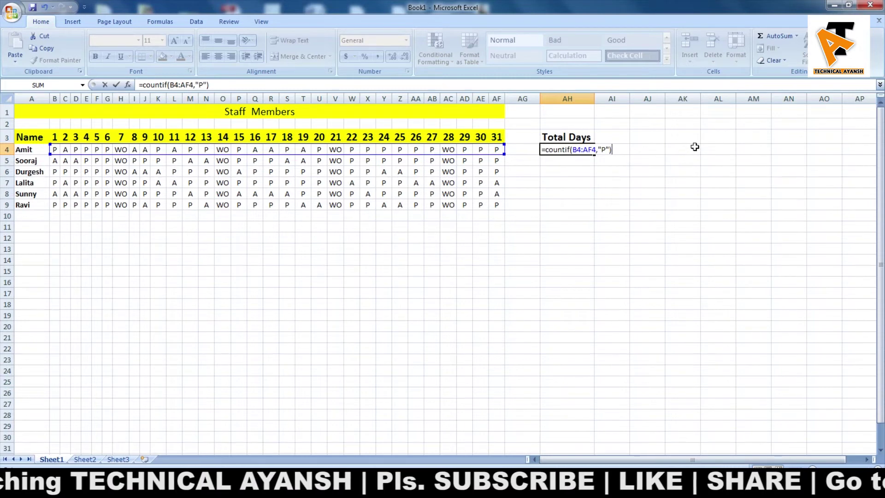
pyautogui.press('Return')
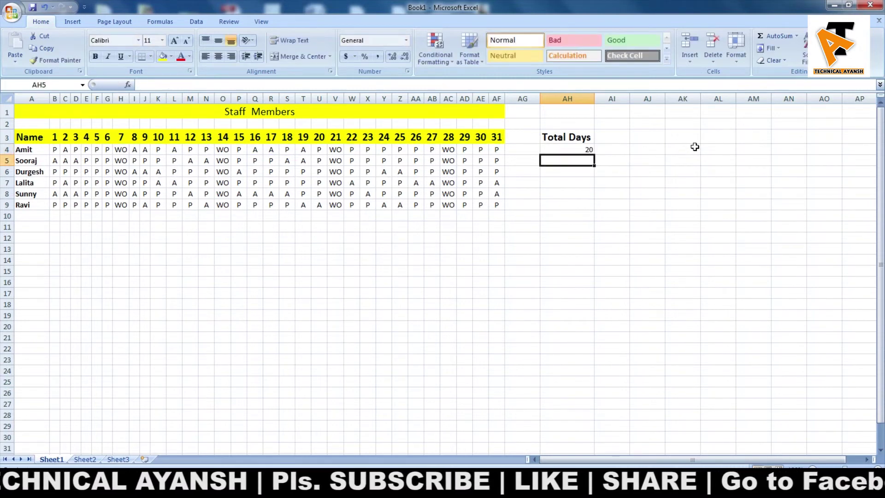
# - Centre the Total Days column AH3:AH9 and try a yellow fill on the count cells
pyautogui.moveTo(582, 138); pyautogui.dragTo(576, 206)
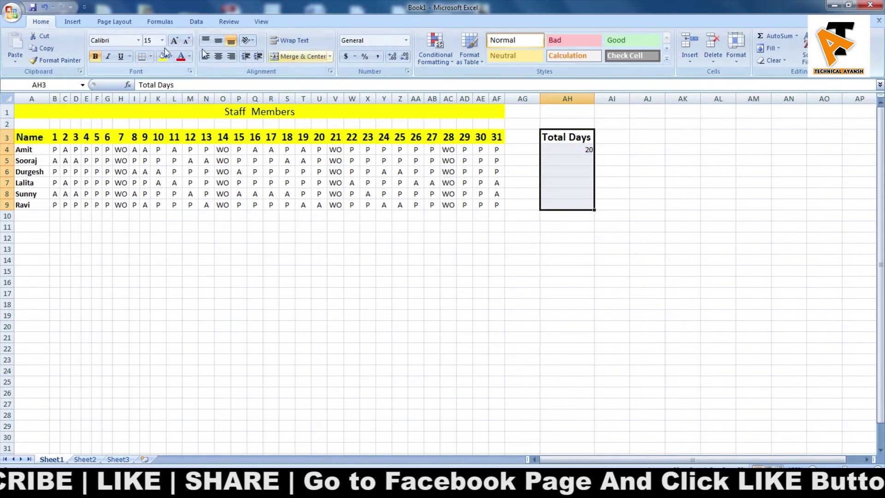
pyautogui.click(219, 56)
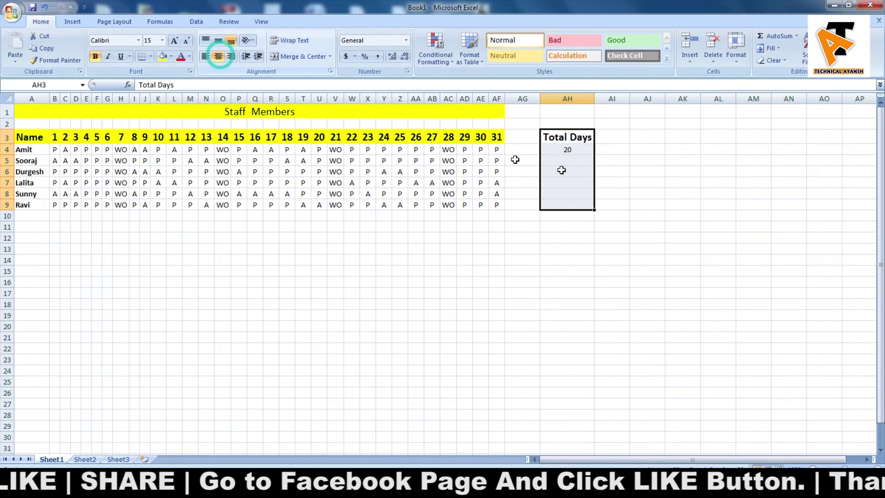
pyautogui.moveTo(572, 152); pyautogui.dragTo(574, 204)
pyautogui.click(96, 57)
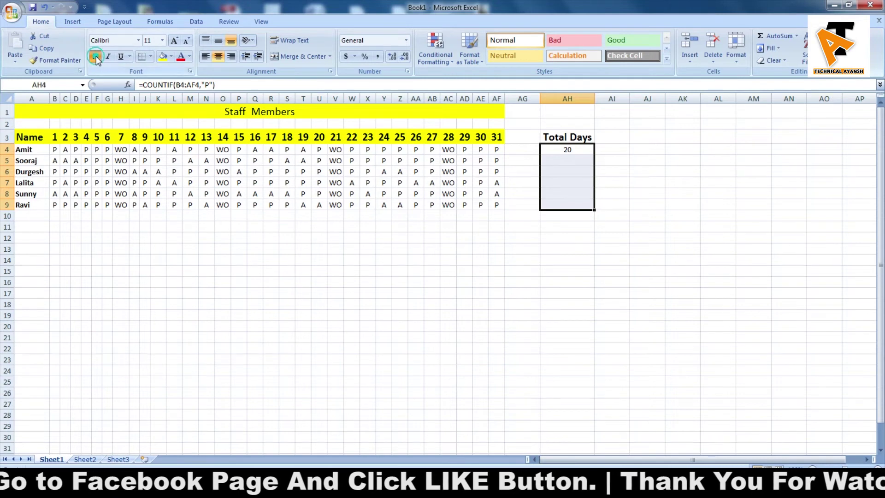
pyautogui.click(171, 56)
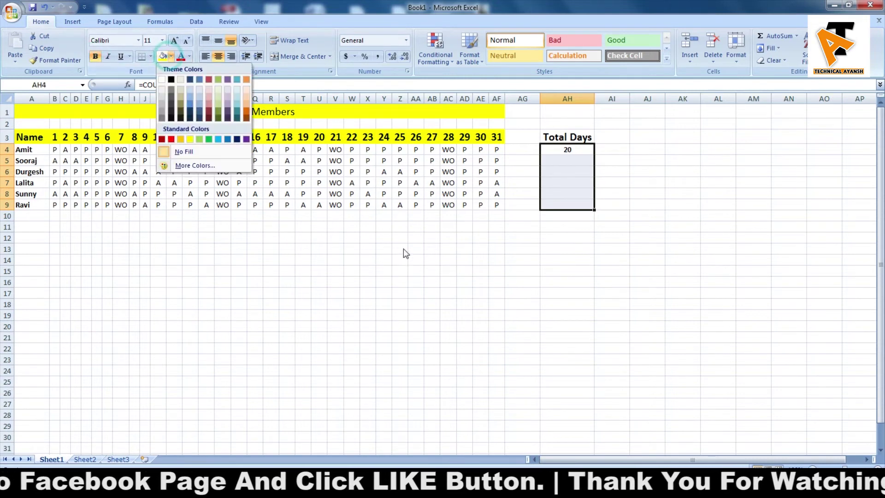
pyautogui.click(190, 140)
pyautogui.click(577, 225)
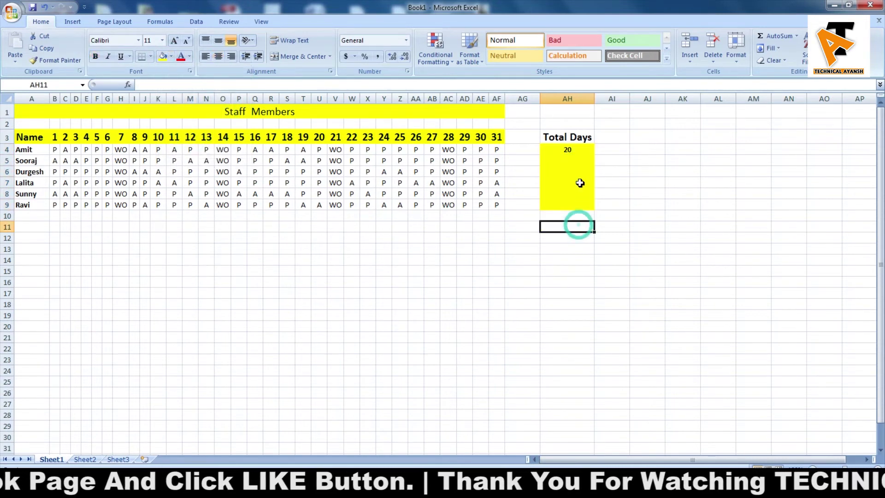
# - Undo the yellow fill and copy the AH4 COUNTIF formula down to AH9
pyautogui.click(574, 149)
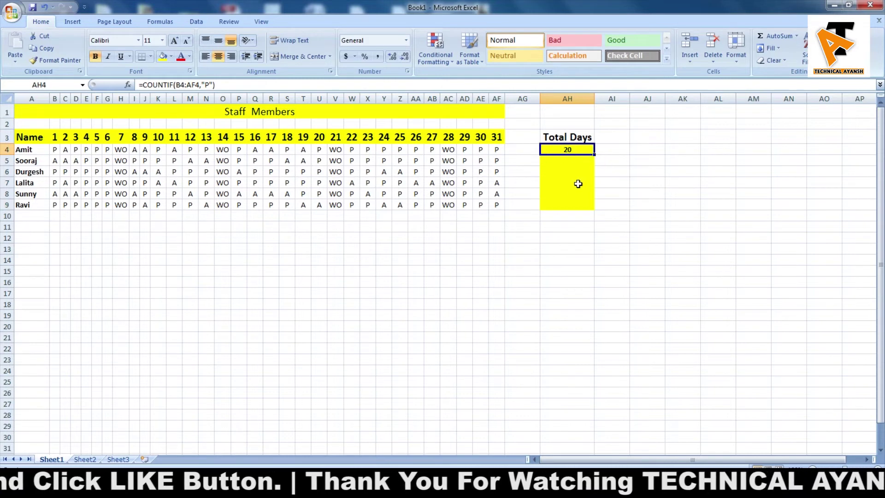
pyautogui.hotkey('ctrl', 'z')
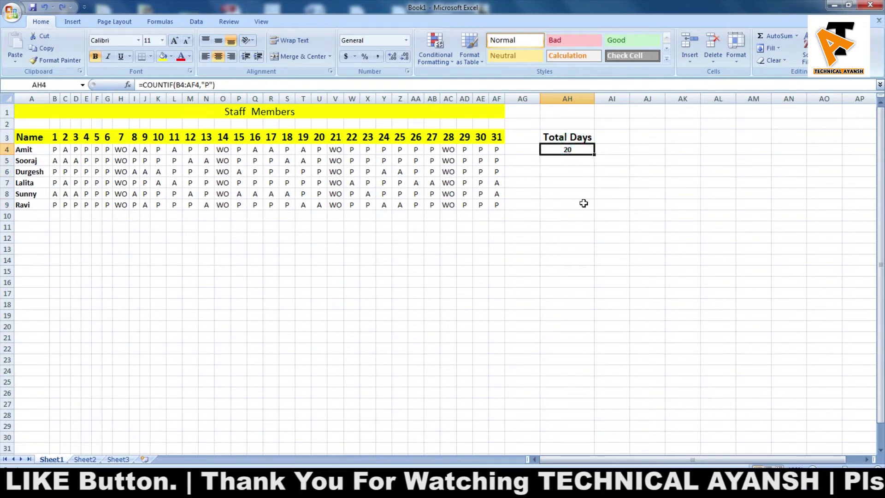
pyautogui.moveTo(574, 149); pyautogui.dragTo(576, 202)
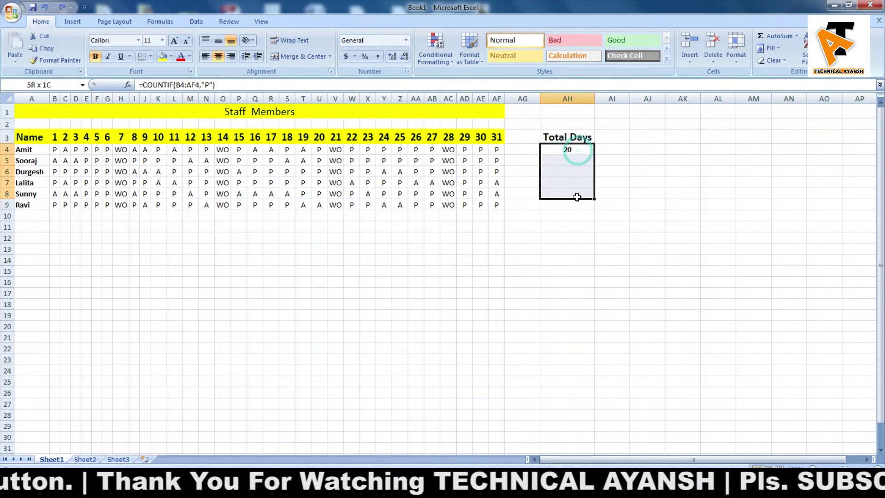
pyautogui.click(581, 150)
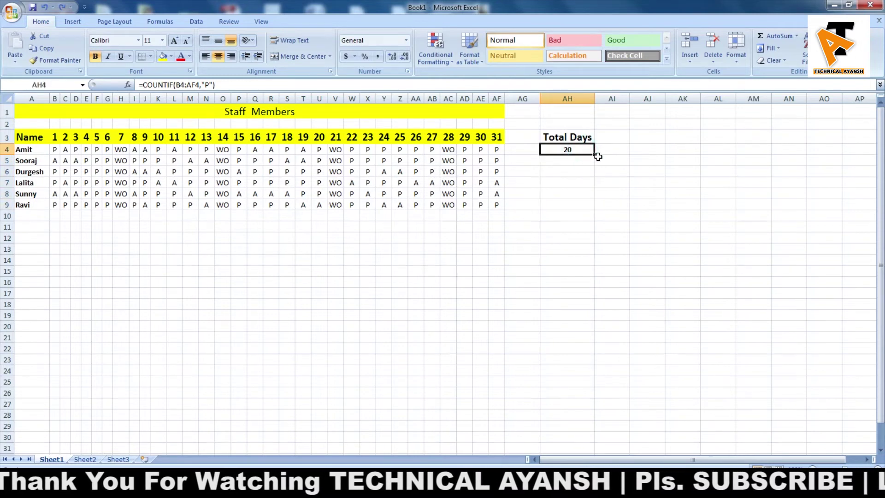
pyautogui.moveTo(596, 156); pyautogui.dragTo(592, 206)
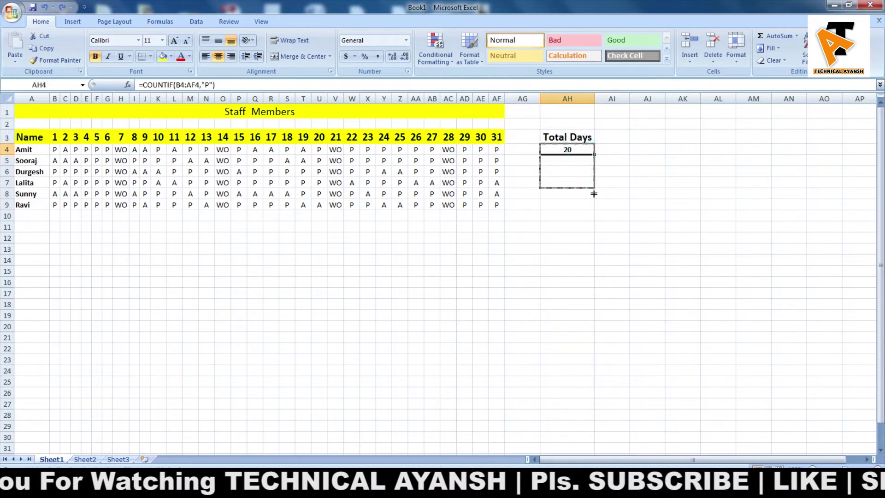
# - Give the Total Days heading in AH3 red text on a yellow fill
pyautogui.click(523, 238)
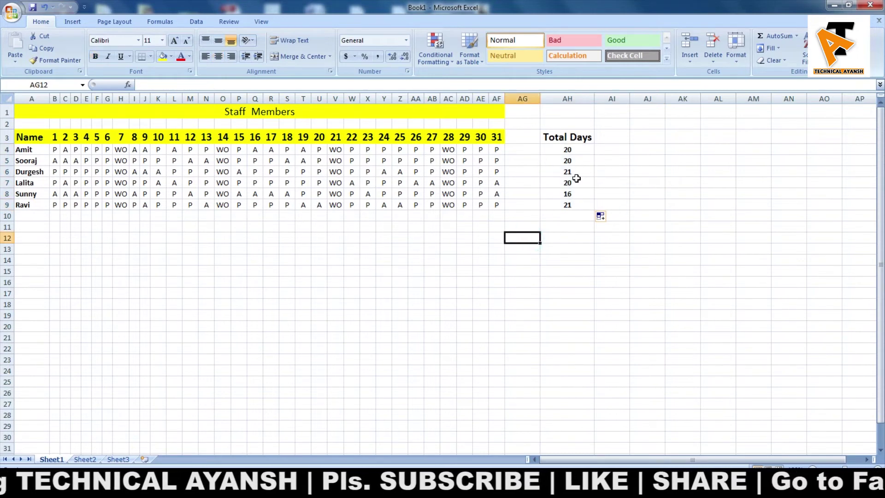
pyautogui.moveTo(576, 151); pyautogui.dragTo(426, 204)
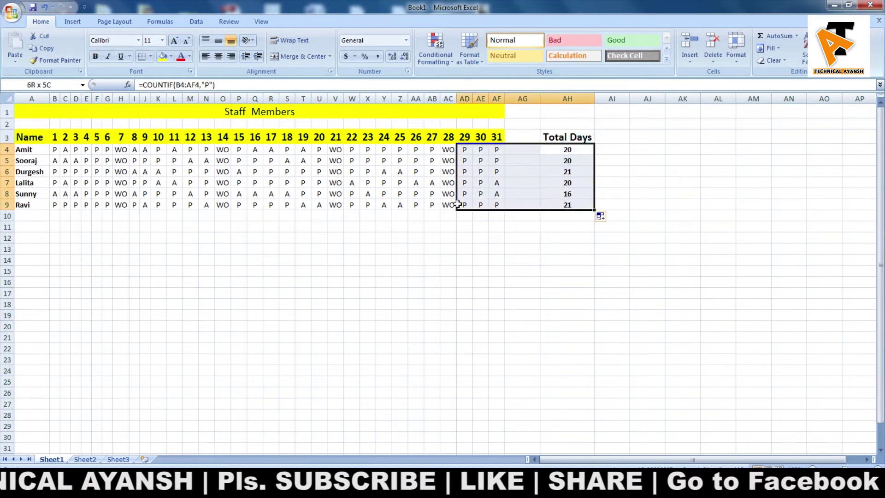
pyautogui.click(561, 228)
pyautogui.click(570, 139)
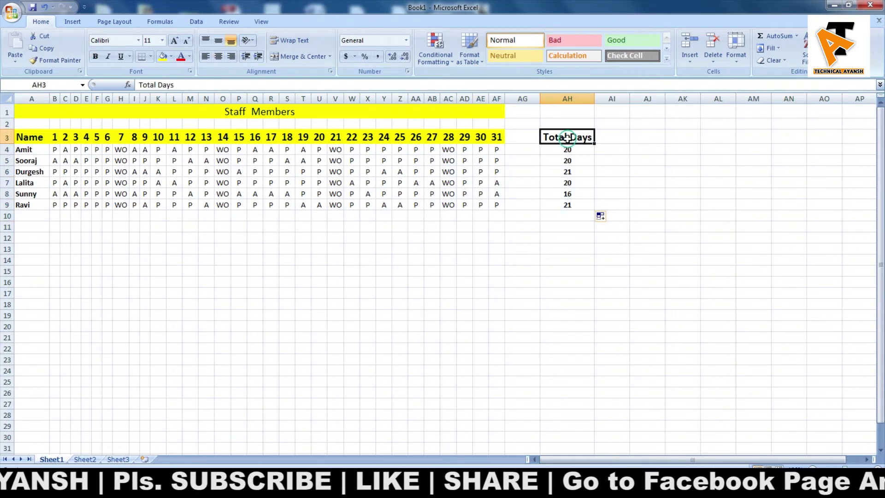
pyautogui.click(181, 57)
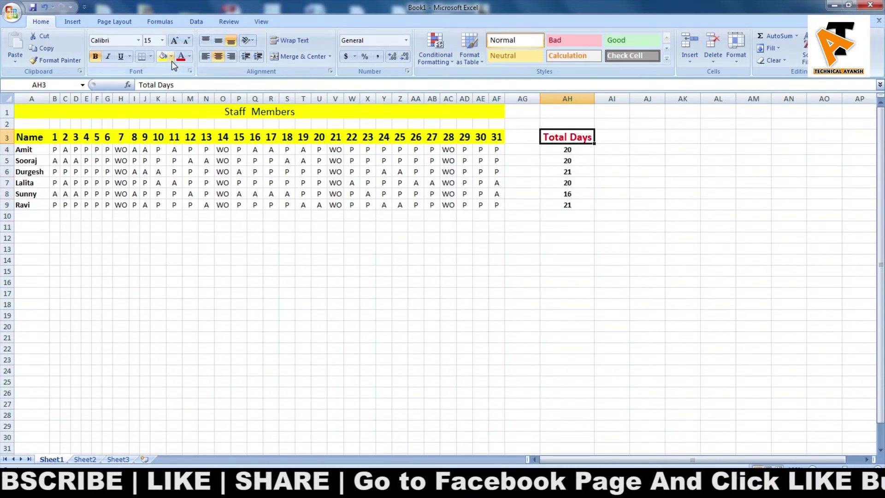
pyautogui.click(163, 56)
pyautogui.click(303, 260)
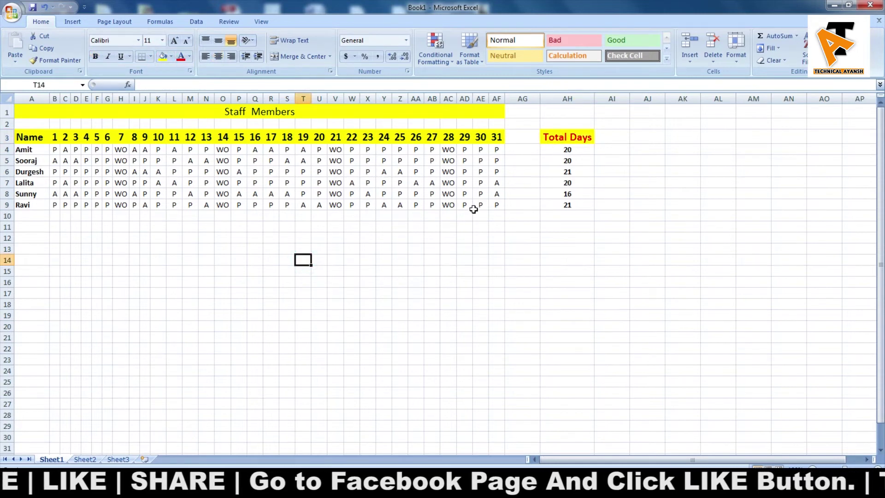
pyautogui.click(511, 235)
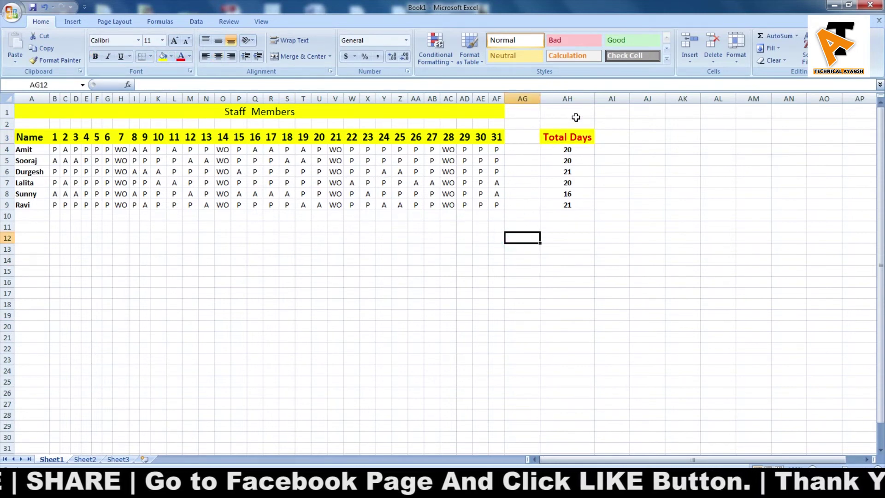
pyautogui.click(567, 162)
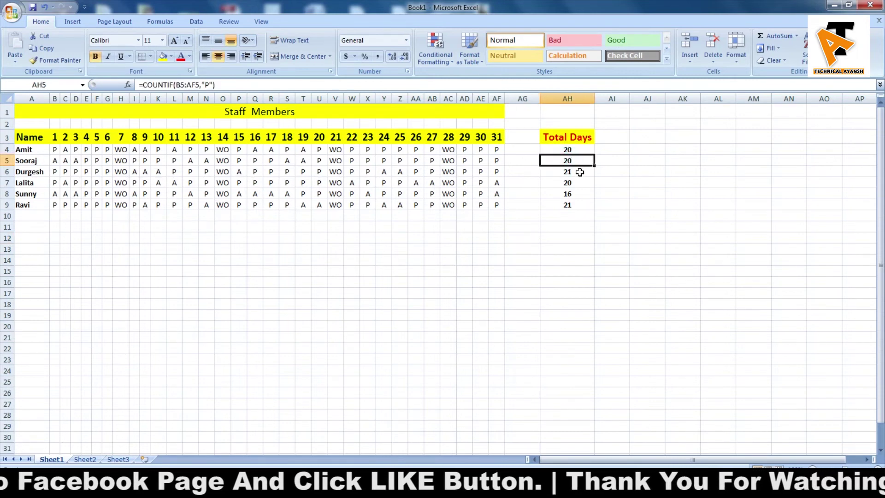
pyautogui.click(609, 136)
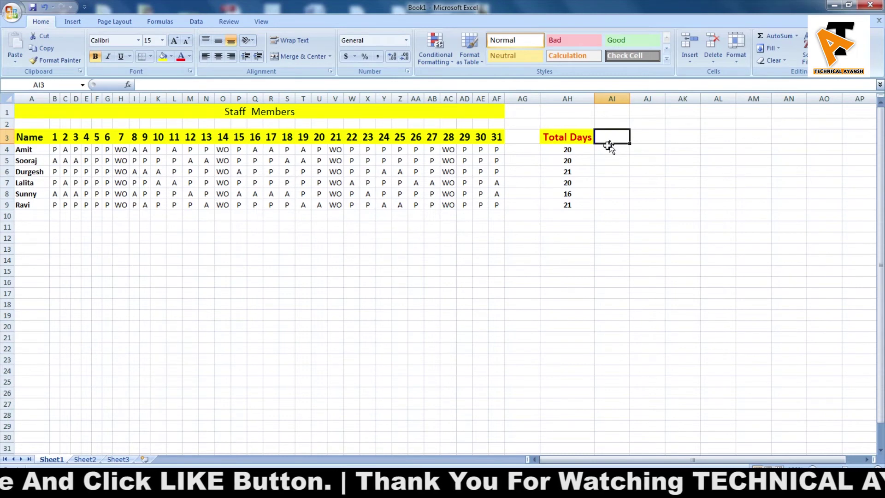
# - Type the heading 'Abs' into AI3
pyautogui.write('Ab')
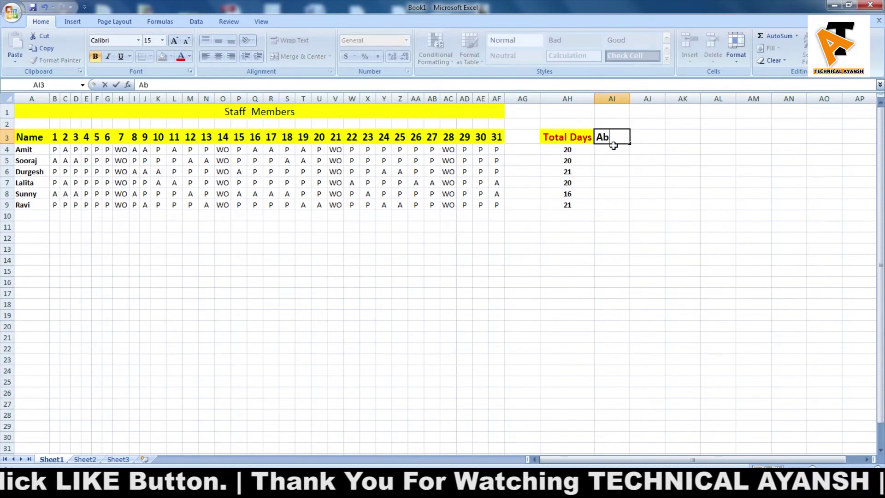
pyautogui.write('s')
pyautogui.click(614, 151)
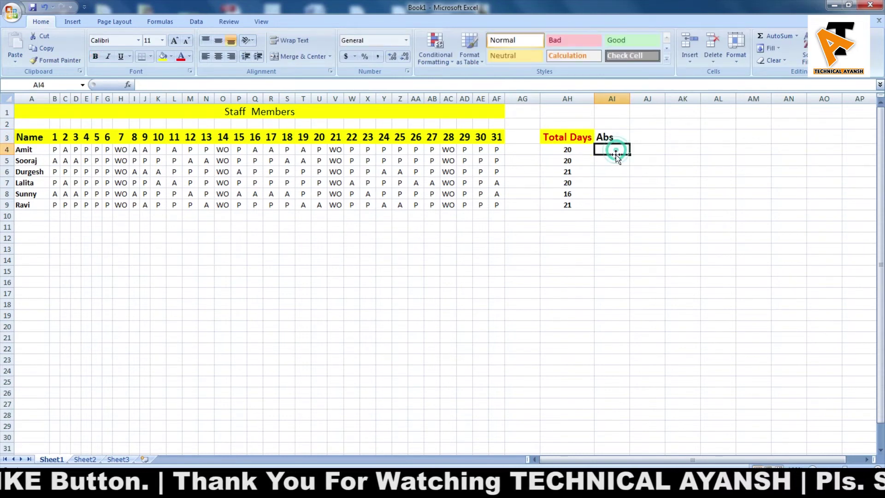
pyautogui.moveTo(612, 149); pyautogui.dragTo(610, 207)
# - Copy the AH4 count formula into AI4, where it shows 19
pyautogui.click(571, 149)
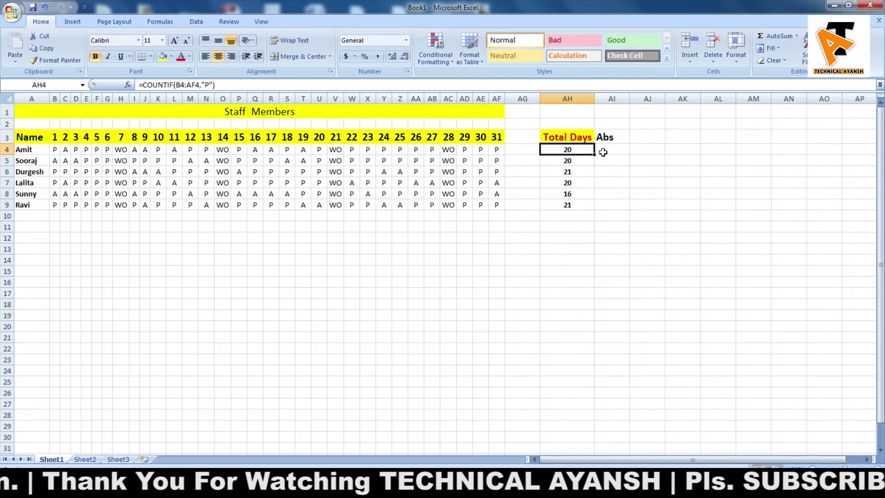
pyautogui.hotkey('ctrl', 'c')
pyautogui.click(612, 150)
pyautogui.hotkey('ctrl', 'v')
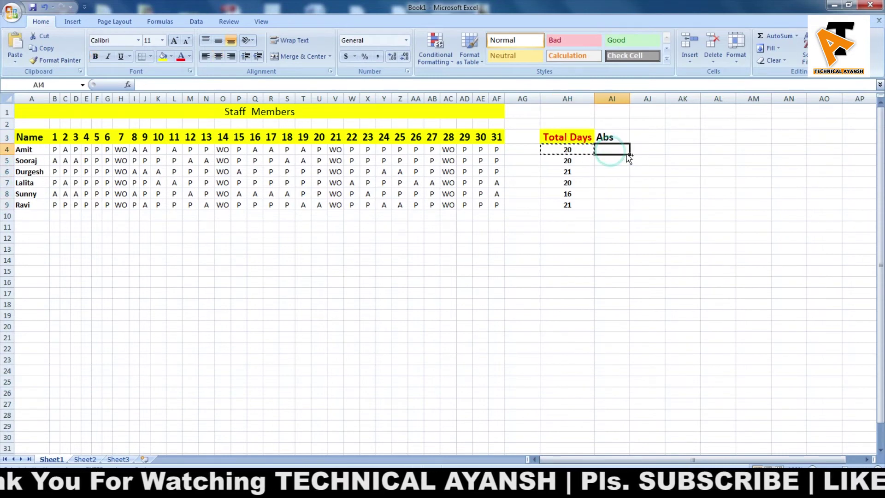
pyautogui.click(617, 182)
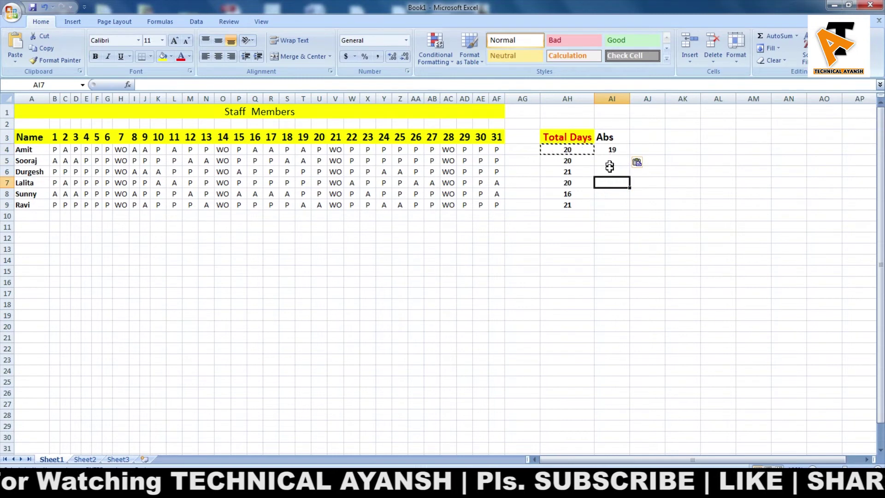
pyautogui.click(612, 159)
pyautogui.click(615, 150)
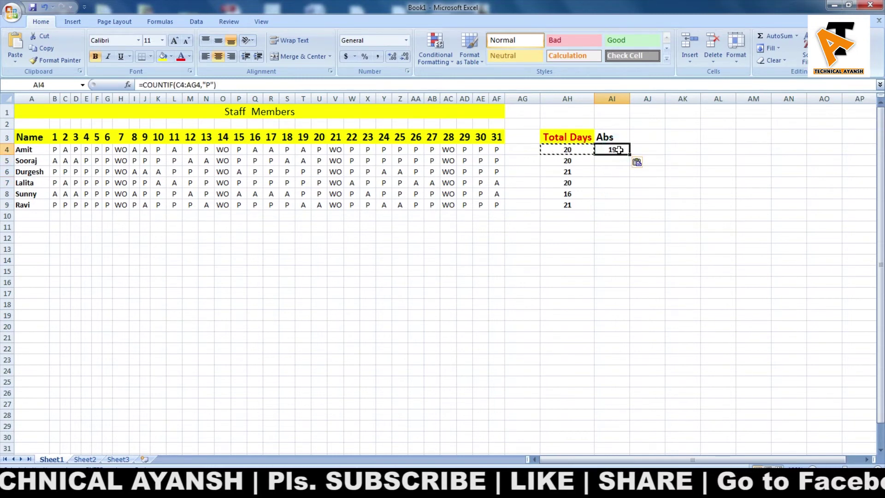
pyautogui.click(604, 182)
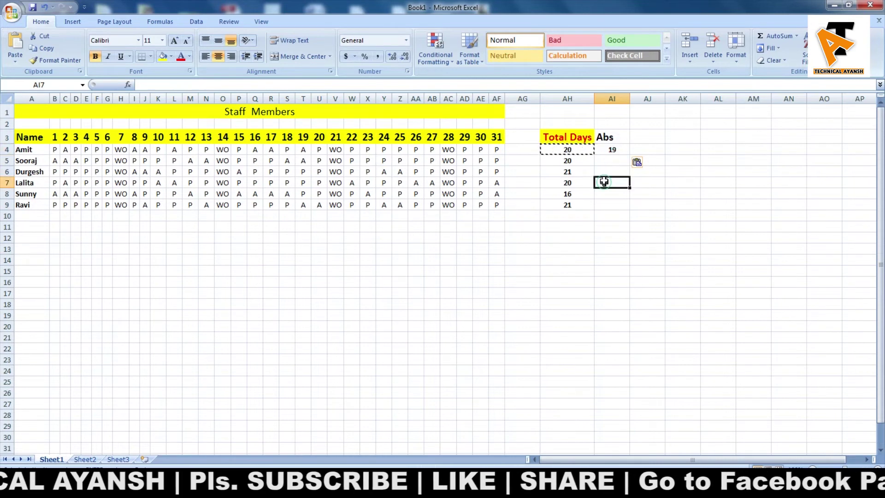
pyautogui.click(611, 149)
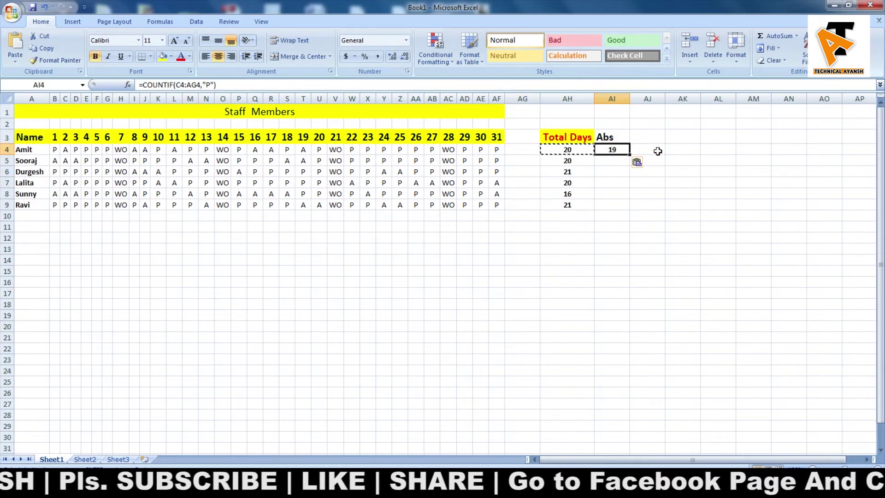
# - Edit AI4's formula to =COUNTIF(B4:AF4,"A") to count Amit's absences
pyautogui.doubleClick(612, 149)
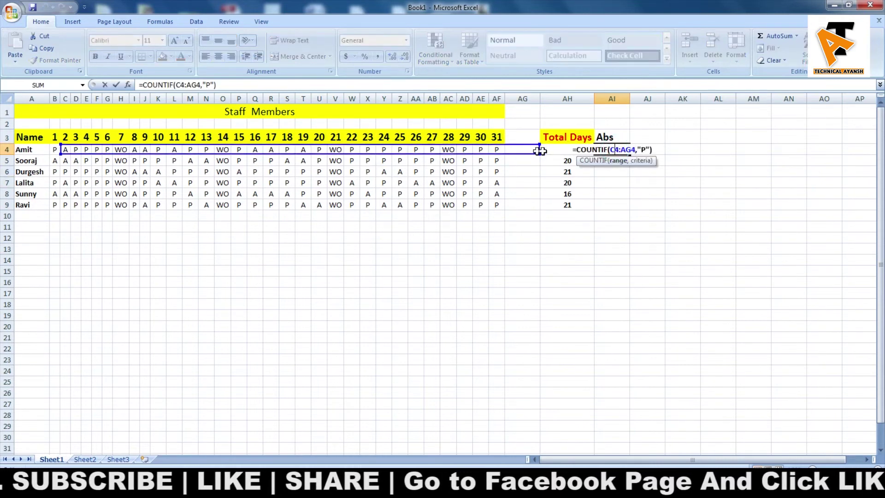
pyautogui.doubleClick(644, 149)
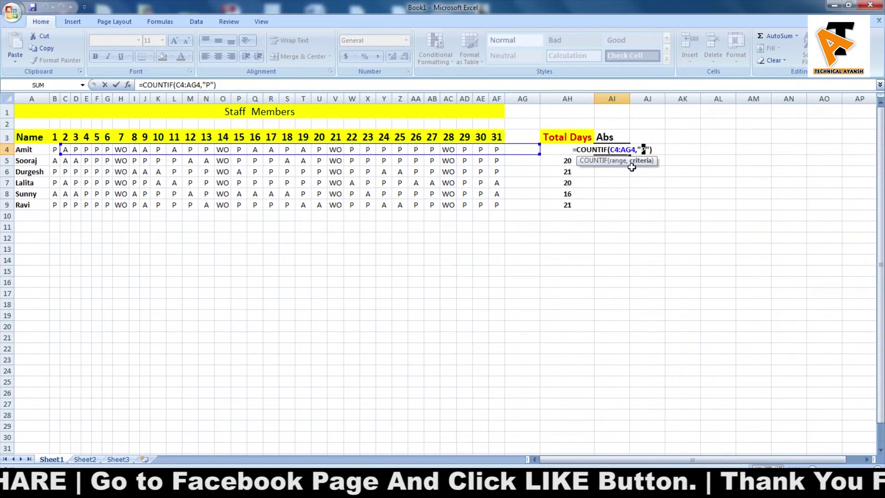
pyautogui.write('A')
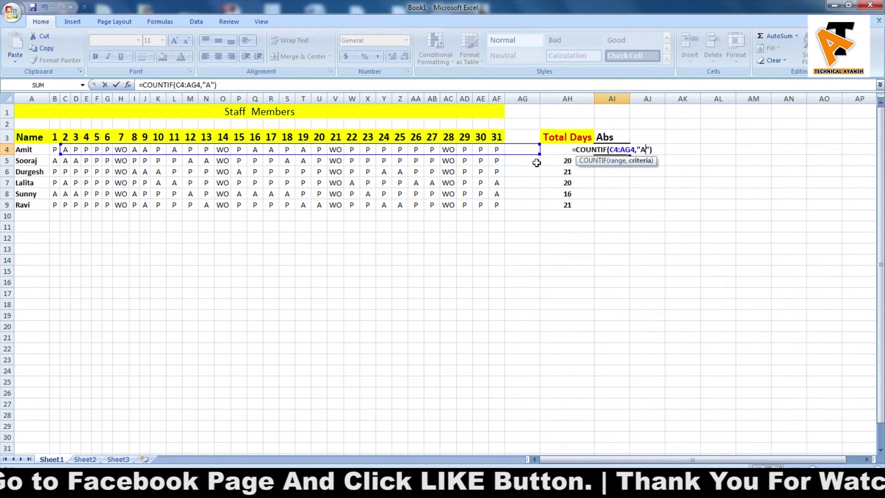
pyautogui.click(617, 149)
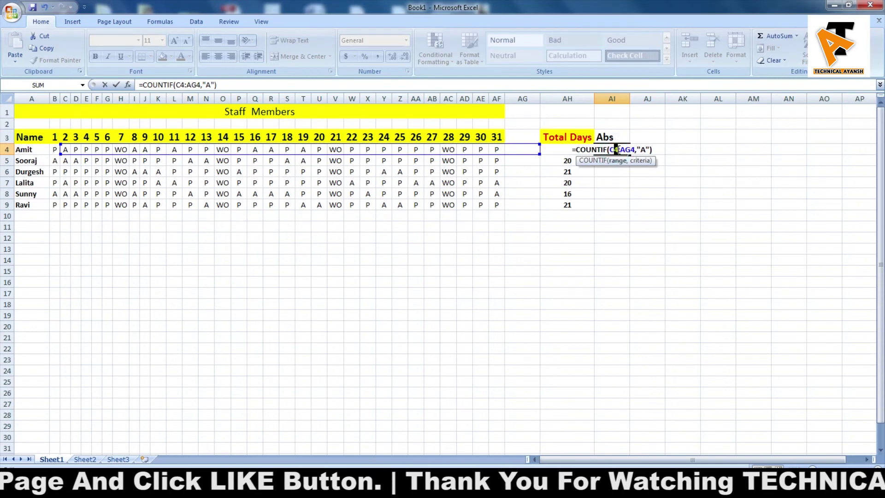
pyautogui.moveTo(616, 150); pyautogui.dragTo(612, 149)
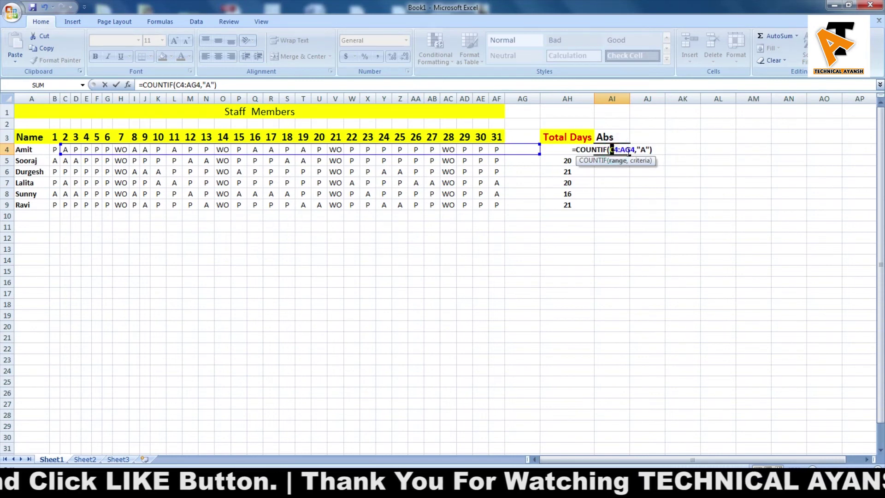
pyautogui.write('B')
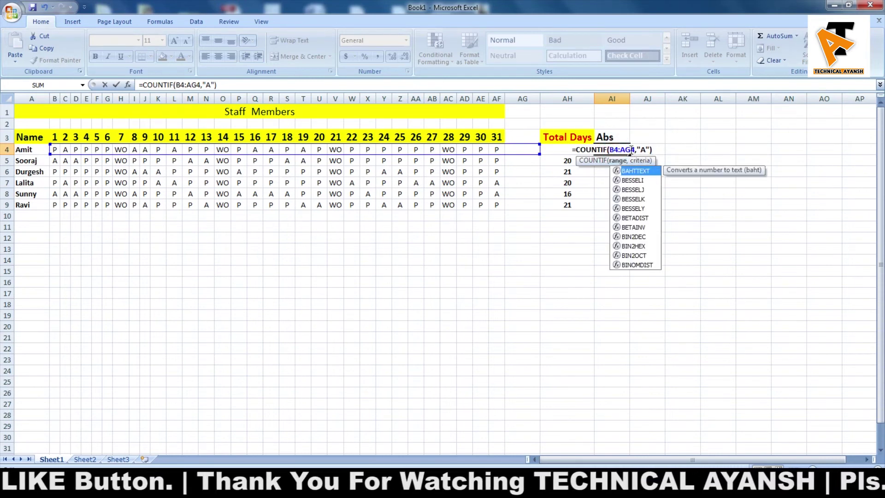
pyautogui.moveTo(631, 150); pyautogui.dragTo(627, 150)
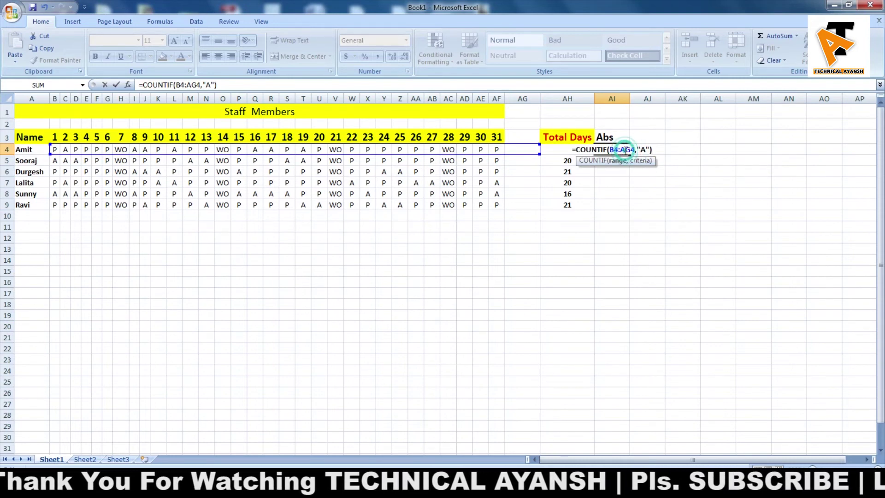
pyautogui.write('f')
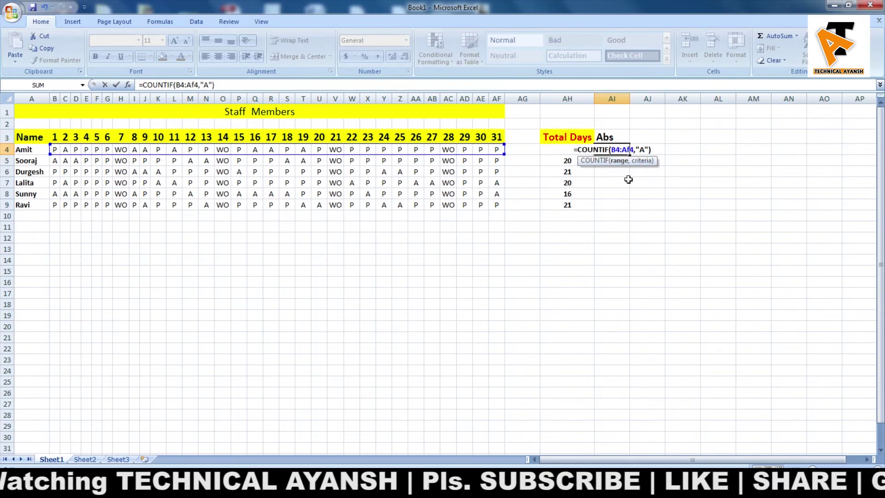
pyautogui.press('Return')
# - Fill the absence formula down AI4:AI9, giving 7, 7, 6, 7, 11 and 6
pyautogui.click(613, 193)
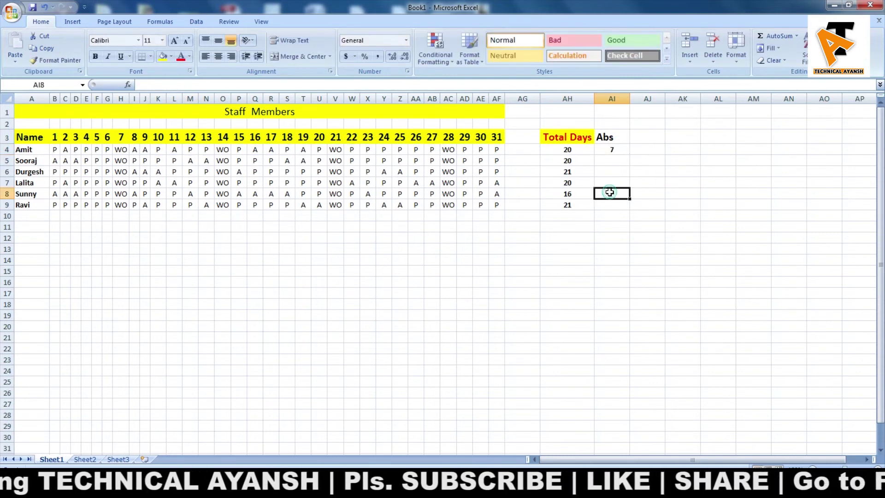
pyautogui.click(613, 150)
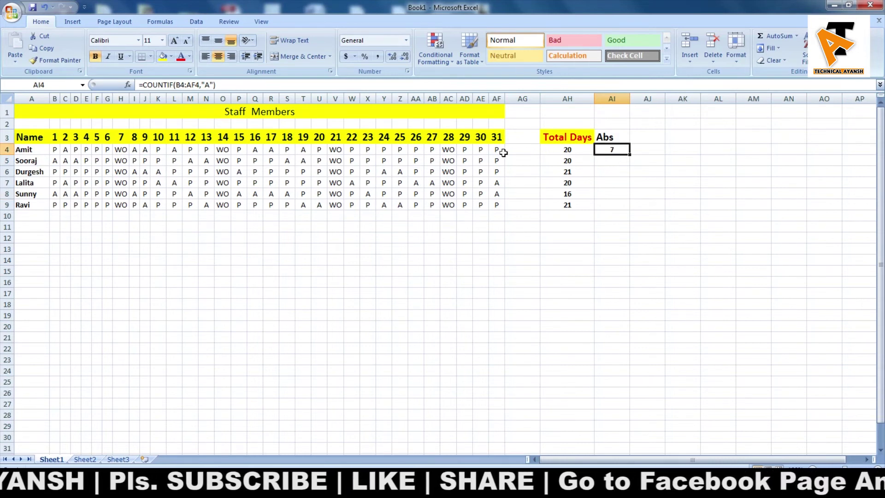
pyautogui.doubleClick(620, 149)
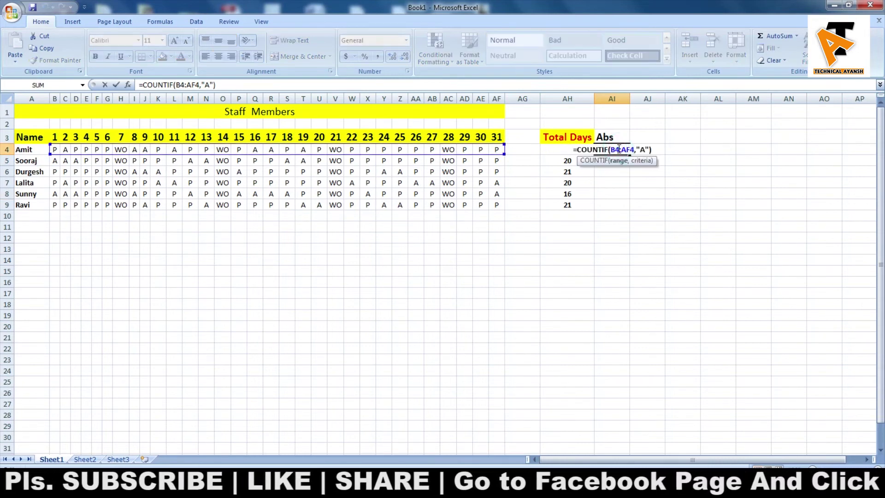
pyautogui.click(623, 201)
pyautogui.click(570, 151)
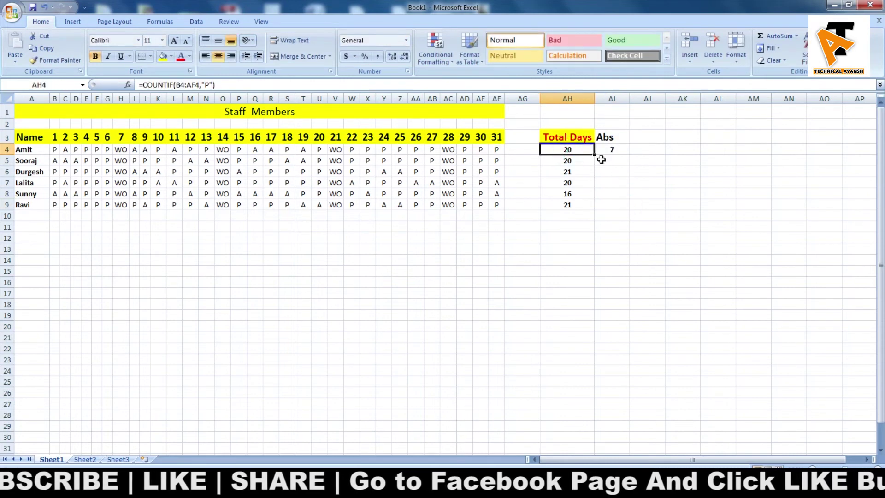
pyautogui.click(449, 150)
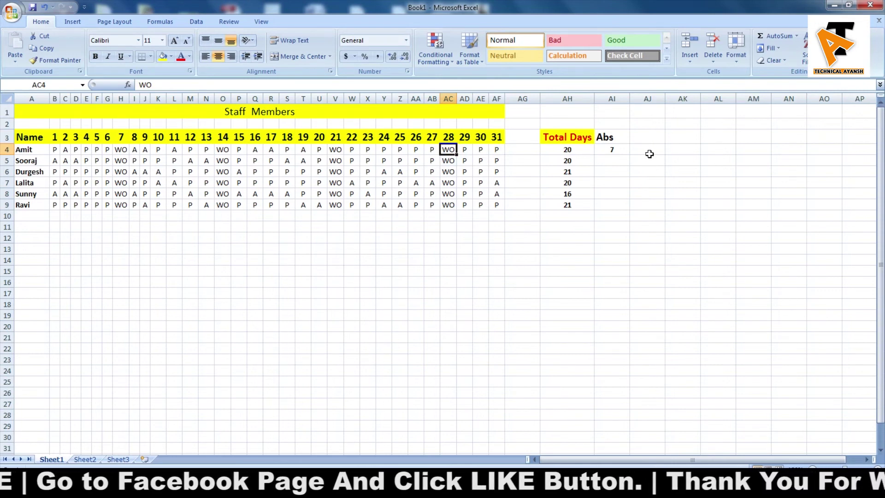
pyautogui.click(614, 149)
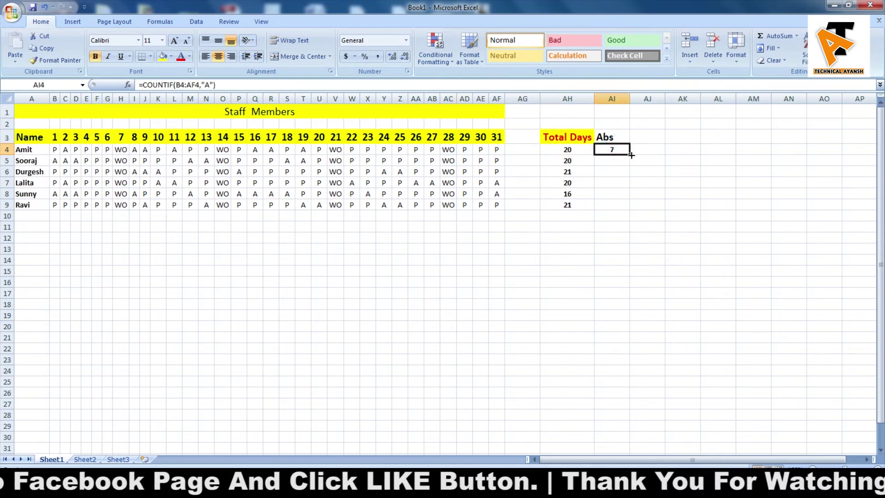
pyautogui.moveTo(631, 155); pyautogui.dragTo(630, 207)
# - Centre the contents of the Abs column AI3:AI9
pyautogui.click(651, 178)
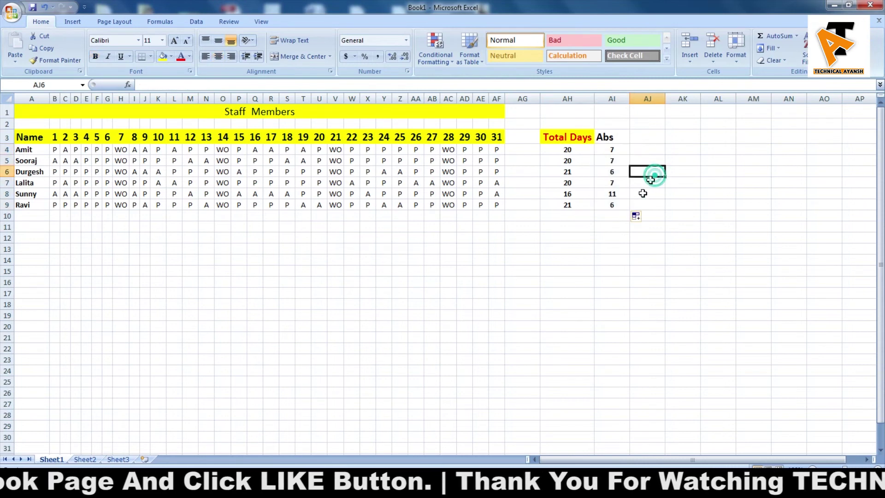
pyautogui.click(607, 137)
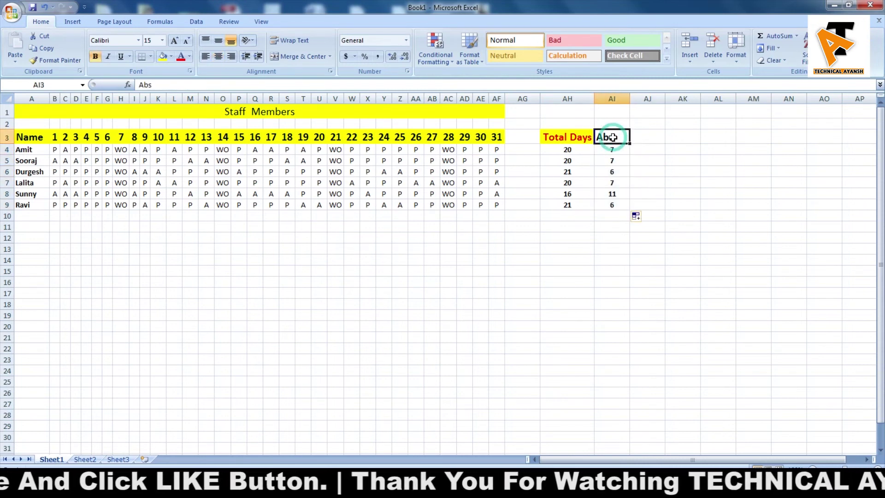
pyautogui.click(648, 171)
pyautogui.moveTo(609, 137); pyautogui.dragTo(615, 205)
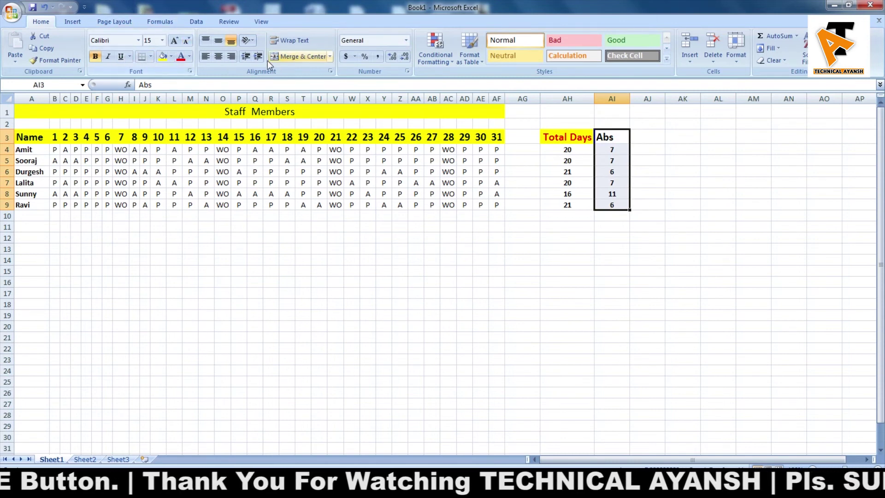
pyautogui.click(219, 56)
# - Give the Abs header cell AI3 an orange fill
pyautogui.click(672, 135)
pyautogui.click(607, 136)
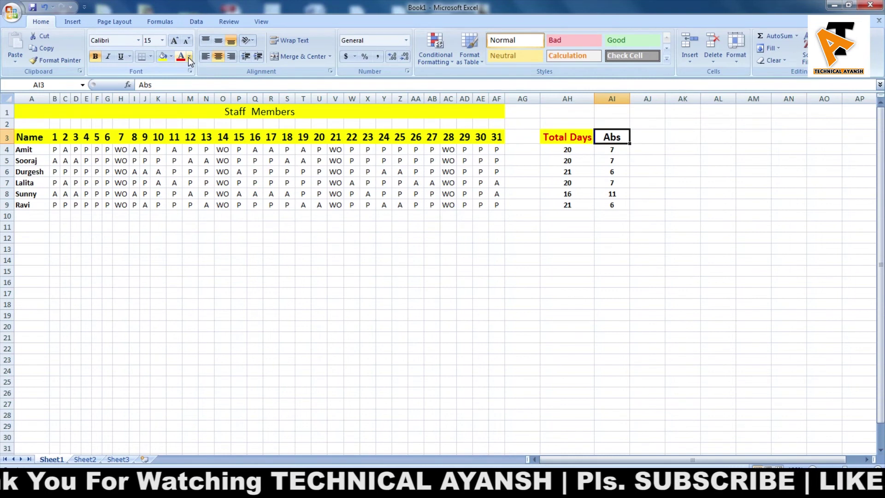
pyautogui.click(163, 56)
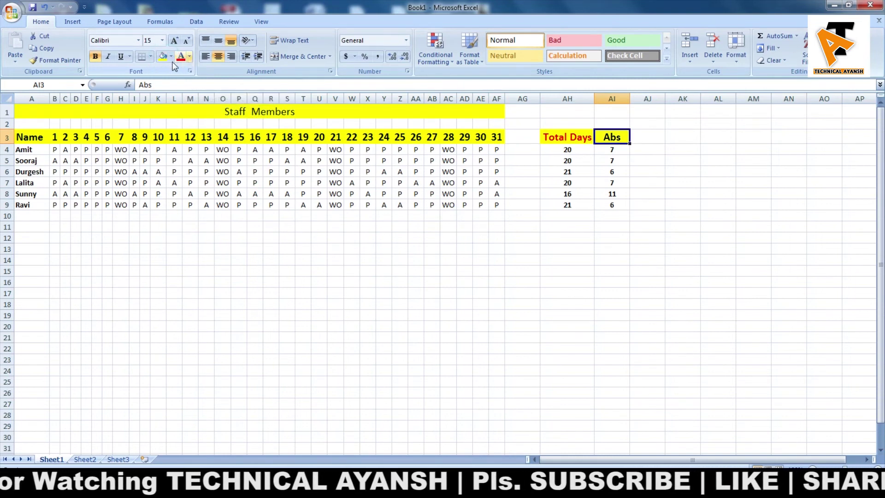
pyautogui.click(171, 56)
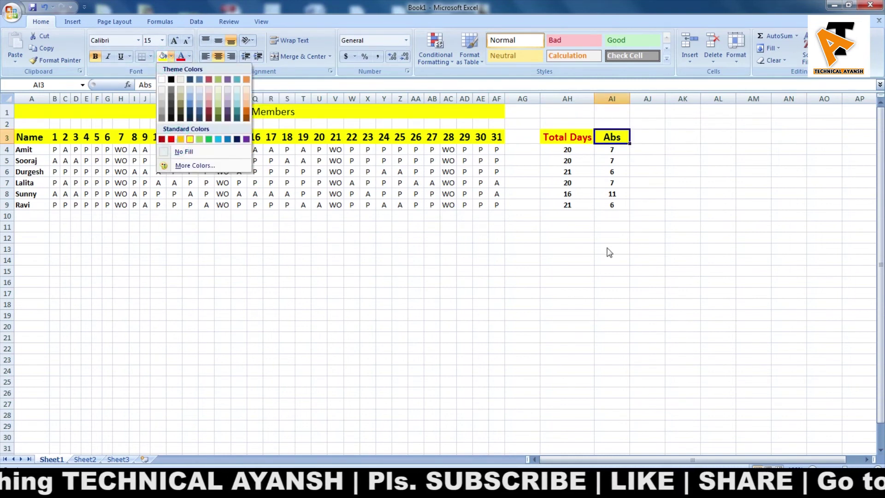
pyautogui.click(632, 245)
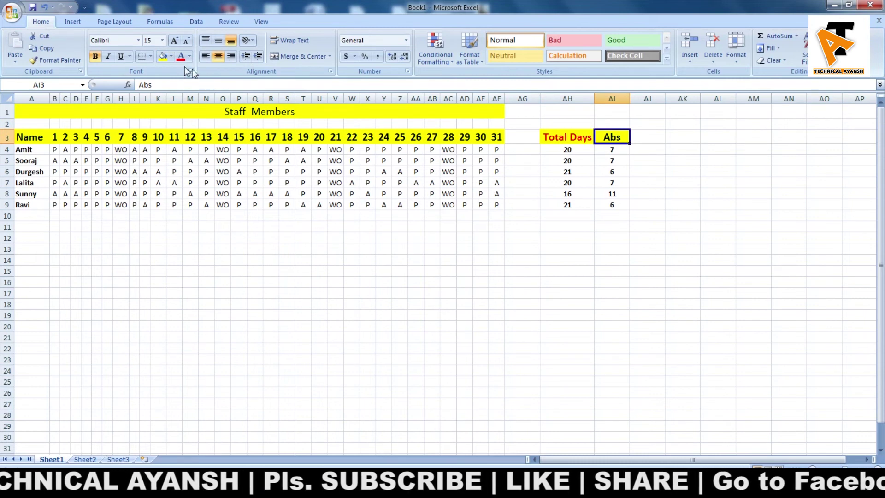
pyautogui.click(171, 57)
pyautogui.click(174, 139)
pyautogui.click(674, 204)
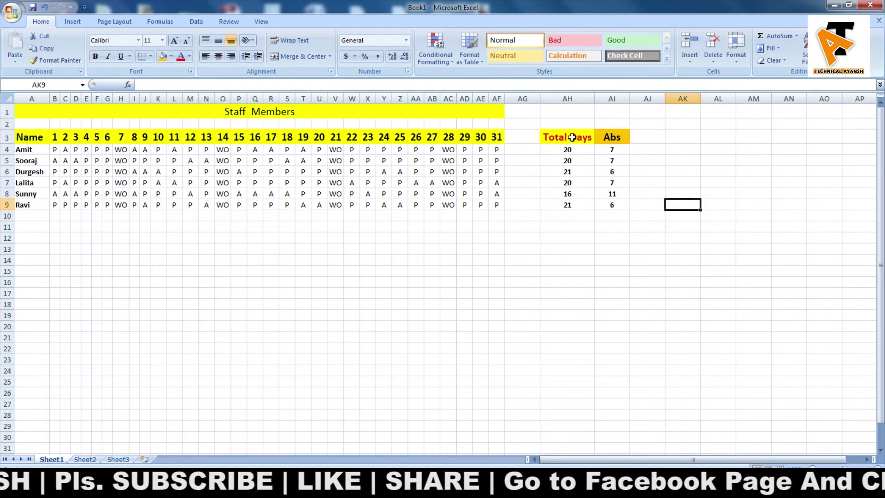
pyautogui.moveTo(572, 138); pyautogui.dragTo(612, 205)
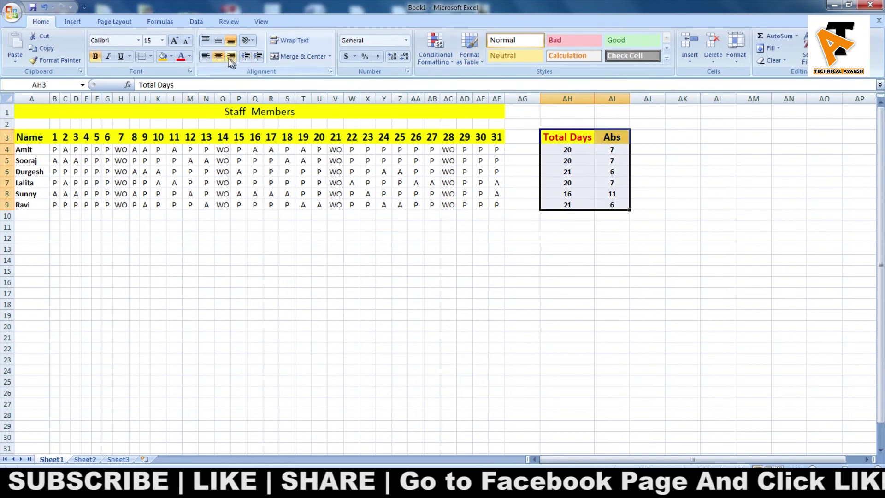
# - Apply All Borders to the Total Days/Abs table and the attendance grid A3:AF9
pyautogui.click(151, 57)
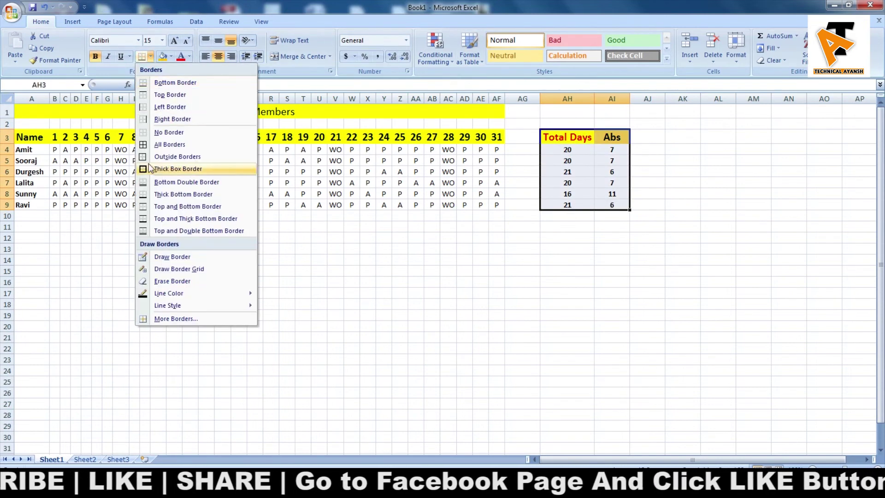
pyautogui.click(154, 143)
pyautogui.moveTo(497, 137)
pyautogui.mouseDown()
pyautogui.moveTo(16, 196)
pyautogui.moveTo(16, 207)
pyautogui.mouseUp()
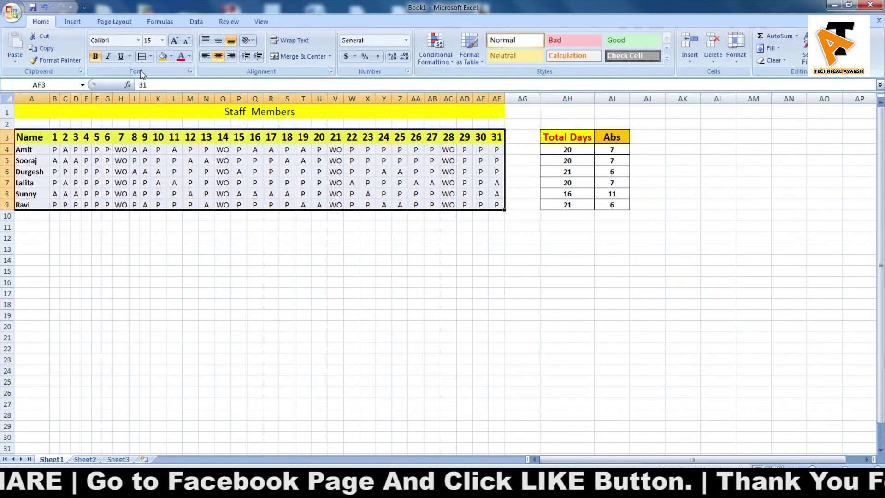
pyautogui.click(142, 56)
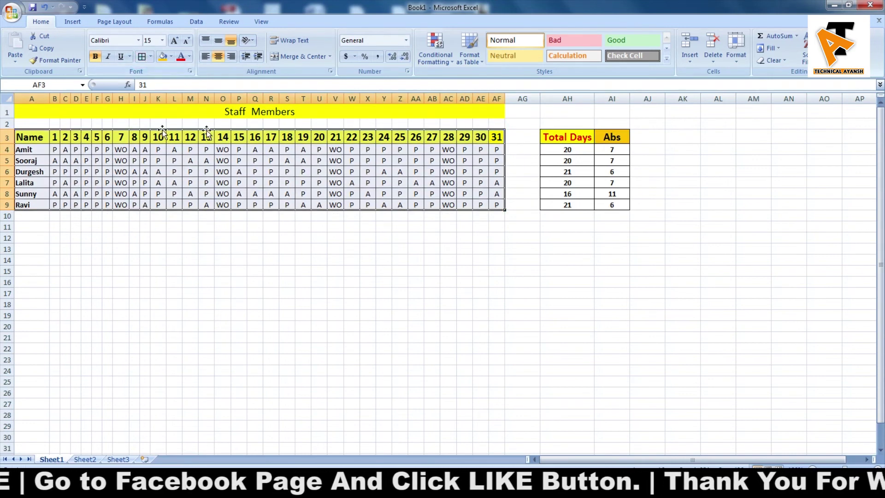
# - Add all borders to the Staff Members title and the whole A1:AI9 area
pyautogui.click(28, 112)
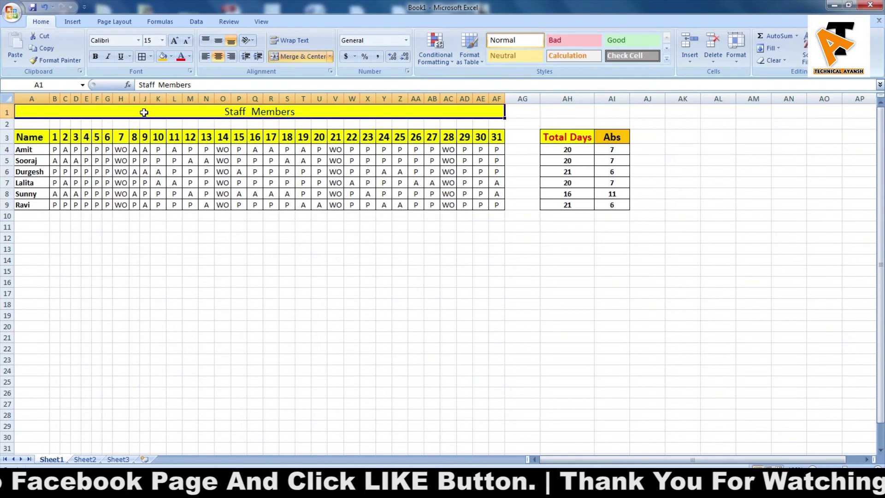
pyautogui.click(151, 56)
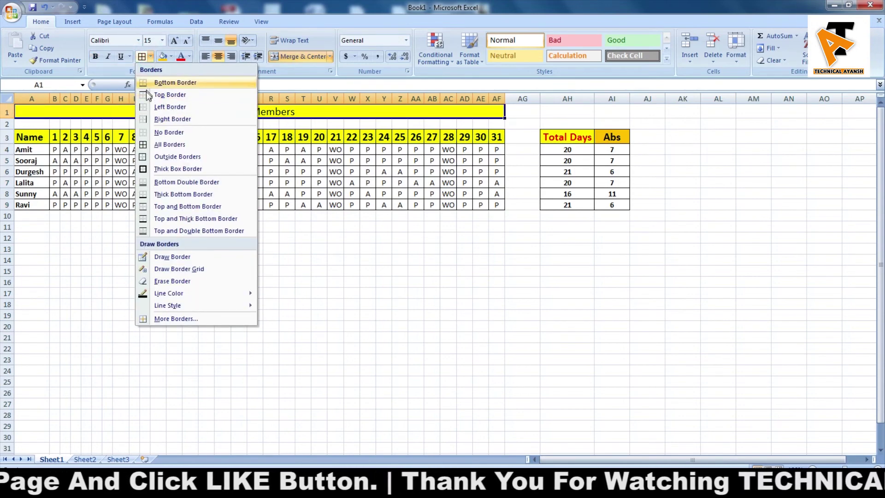
pyautogui.click(146, 145)
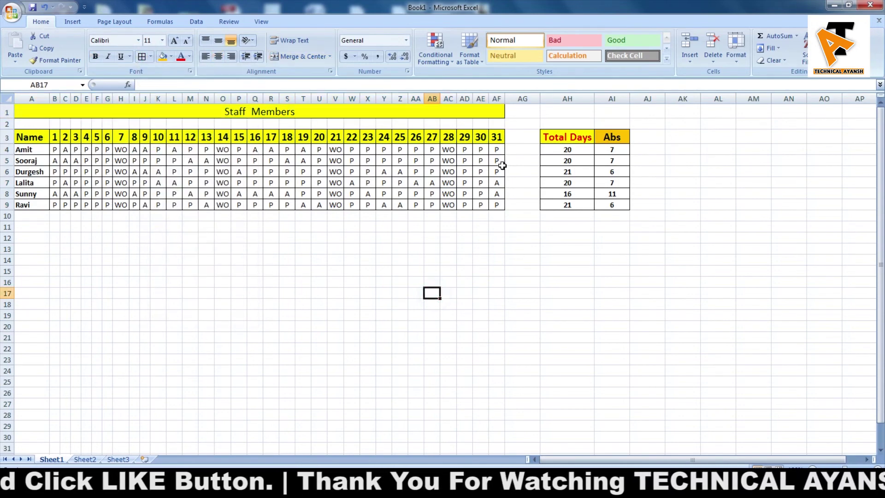
pyautogui.moveTo(481, 110)
pyautogui.mouseDown()
pyautogui.moveTo(481, 206)
pyautogui.moveTo(625, 206)
pyautogui.mouseUp()
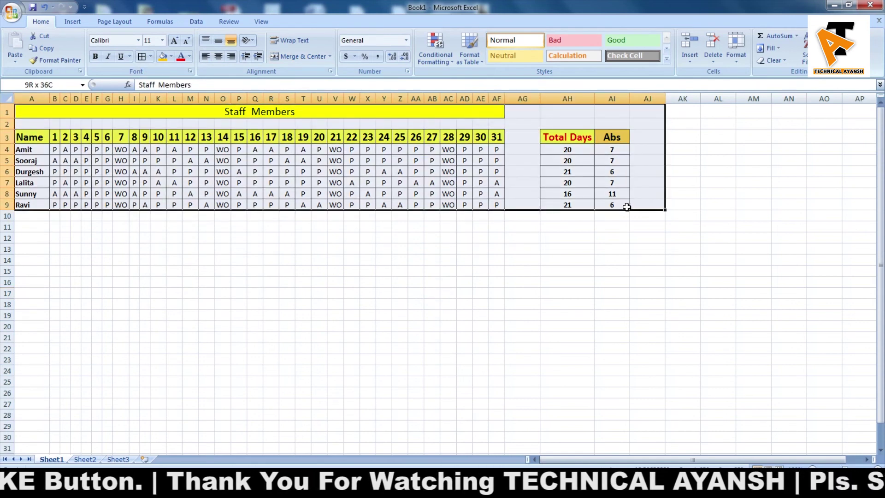
pyautogui.click(142, 57)
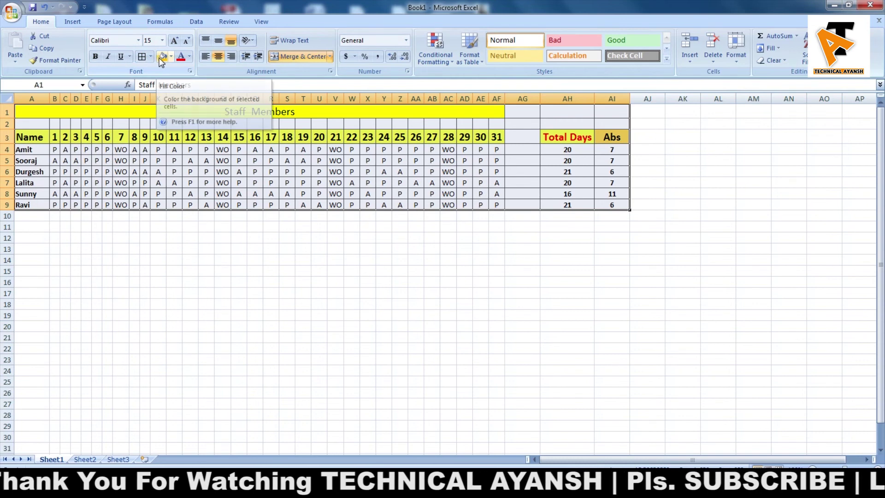
pyautogui.click(150, 56)
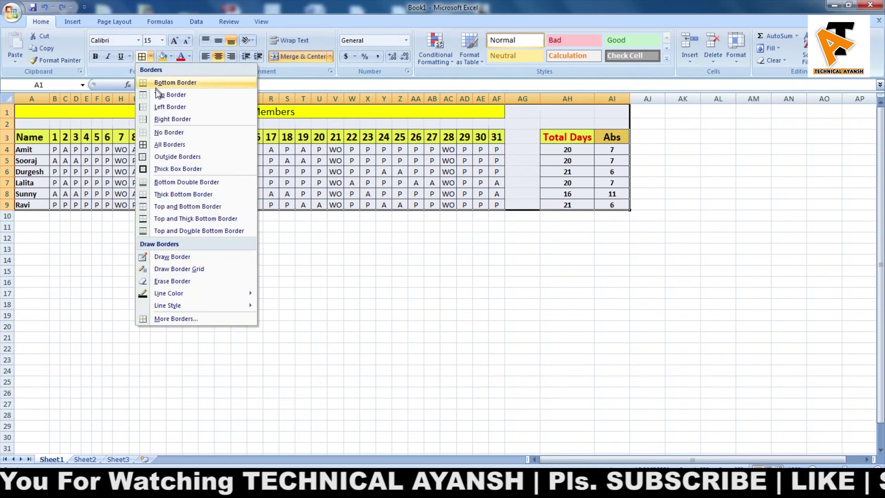
pyautogui.click(159, 156)
pyautogui.click(612, 293)
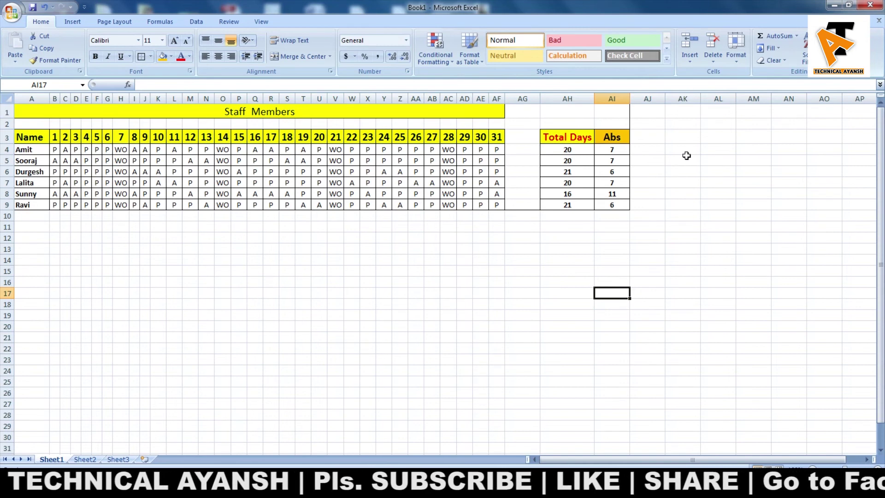
pyautogui.click(498, 270)
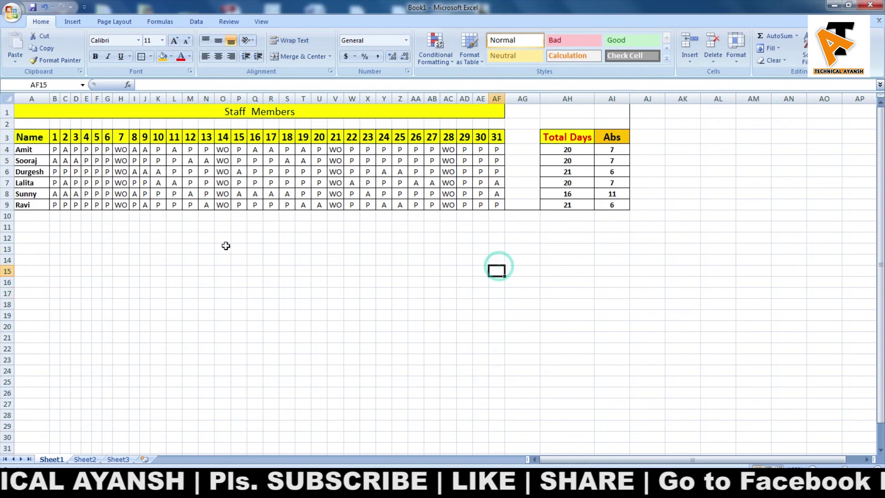